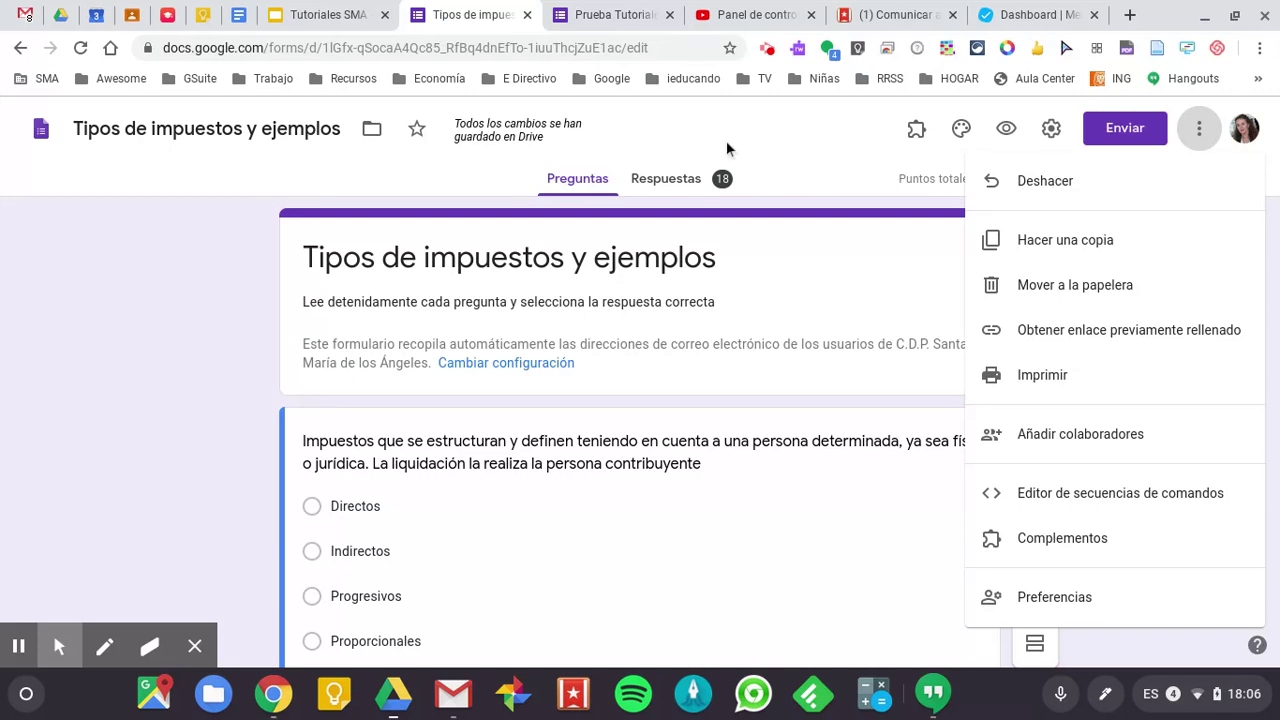
- Open the form's settings and review the General options, toggling the restriction to the organisation's users off and back on
{"action": "left_click", "coordinate": [1051, 130]}
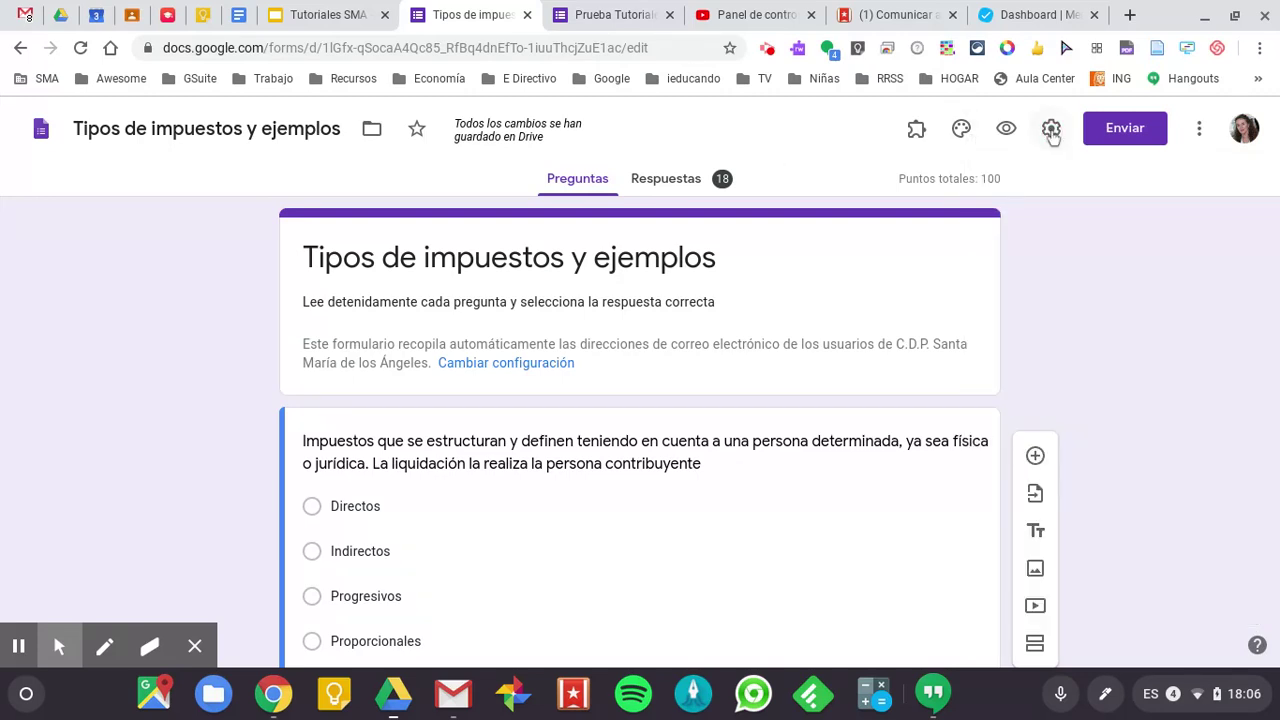
{"action": "left_click", "coordinate": [1051, 131]}
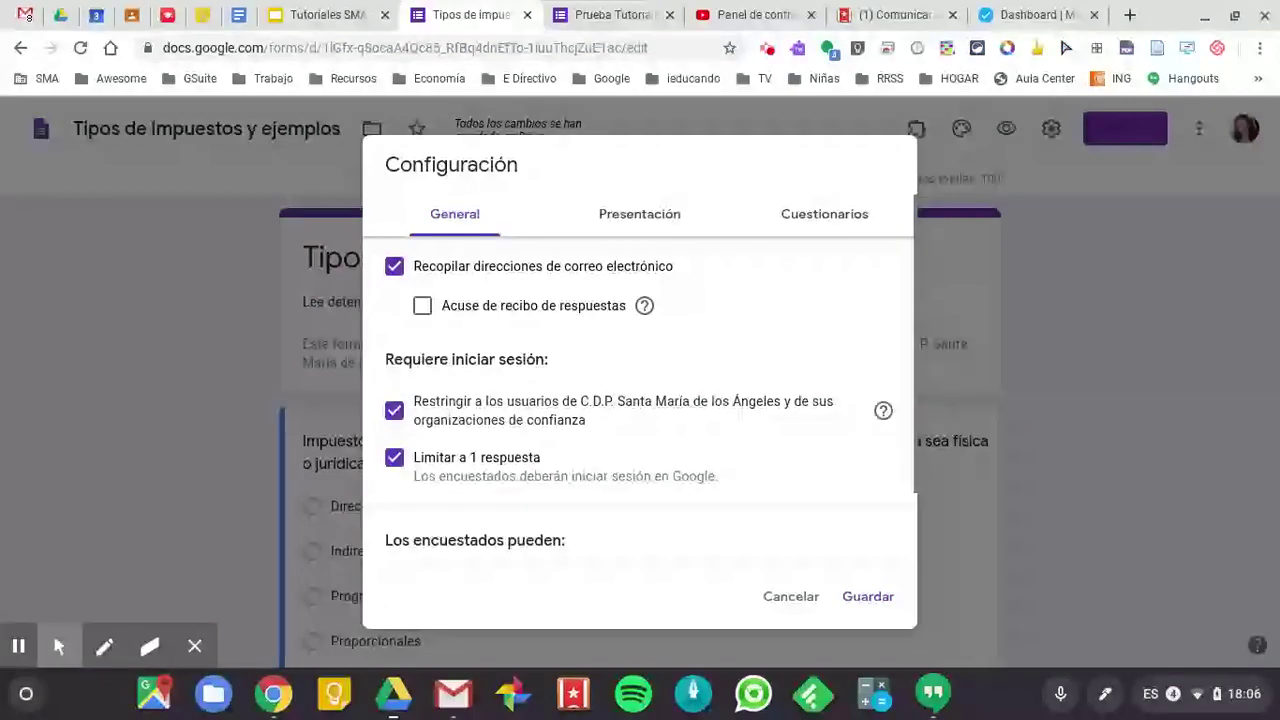
{"action": "left_click", "coordinate": [395, 412]}
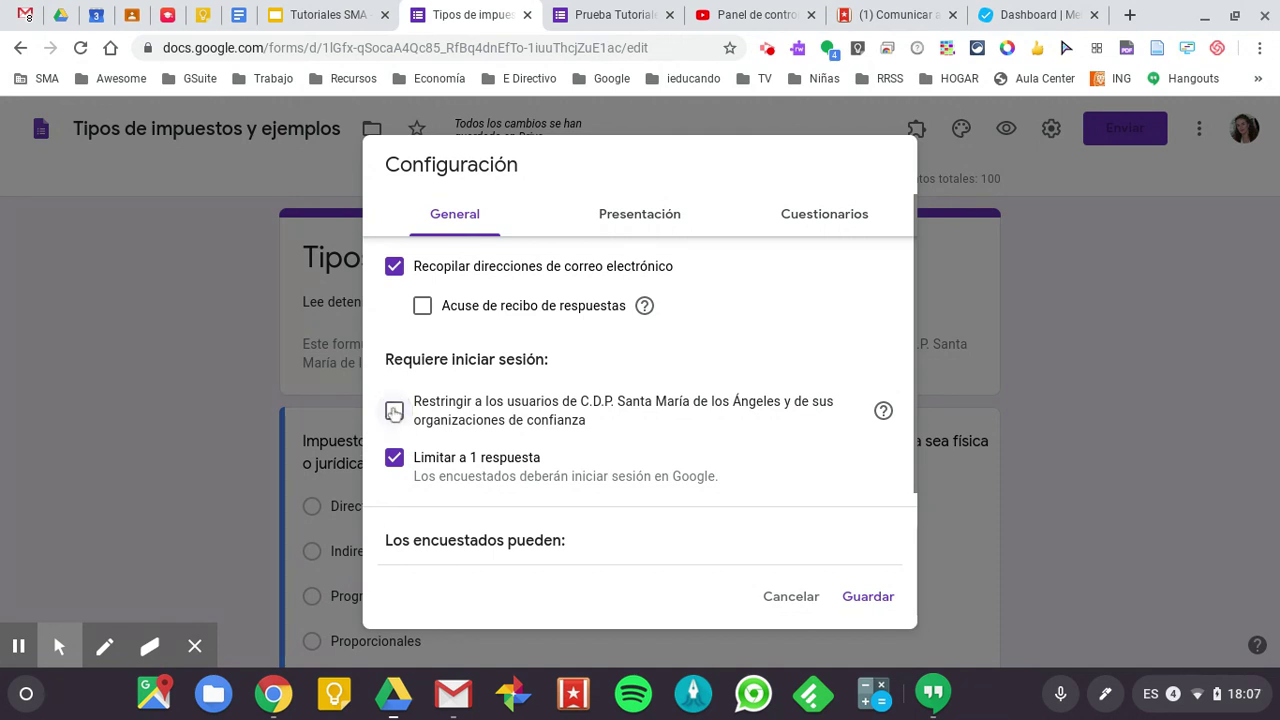
{"action": "left_click", "coordinate": [395, 411]}
{"action": "scroll", "coordinate": [398, 474], "scroll_direction": "down", "scroll_amount": 1}
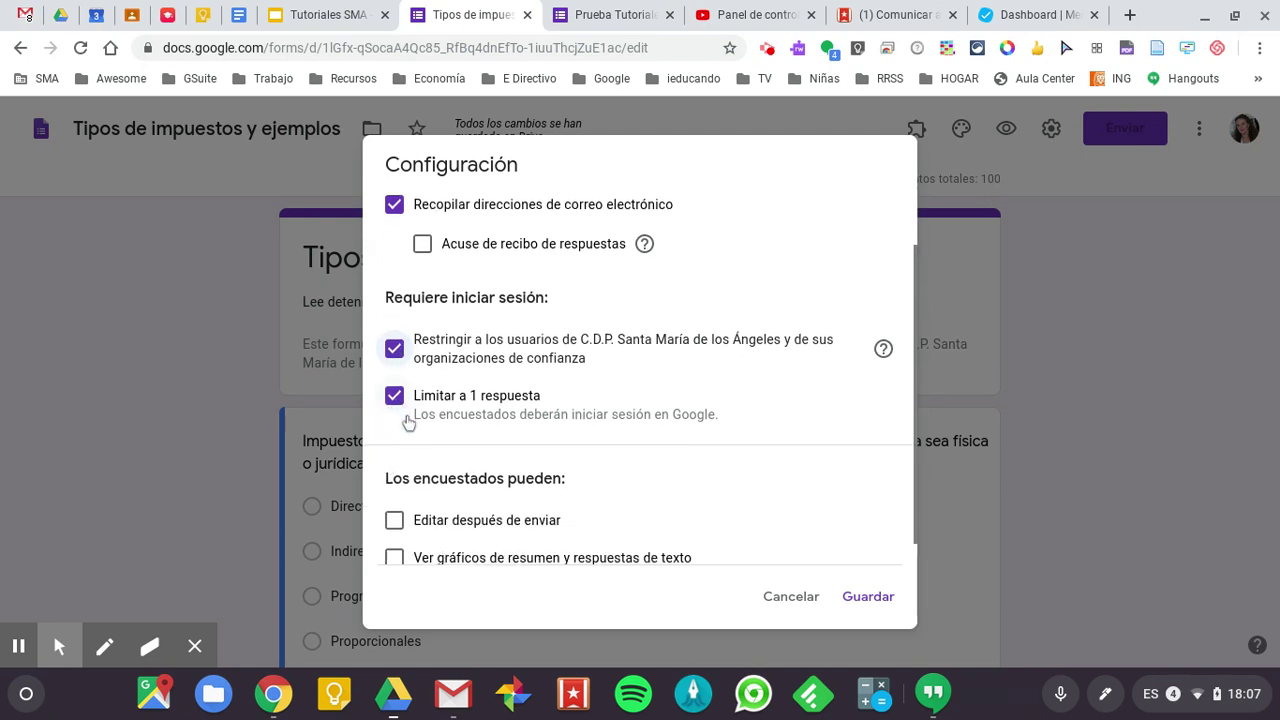
{"action": "scroll", "coordinate": [408, 423], "scroll_direction": "down", "scroll_amount": 1}
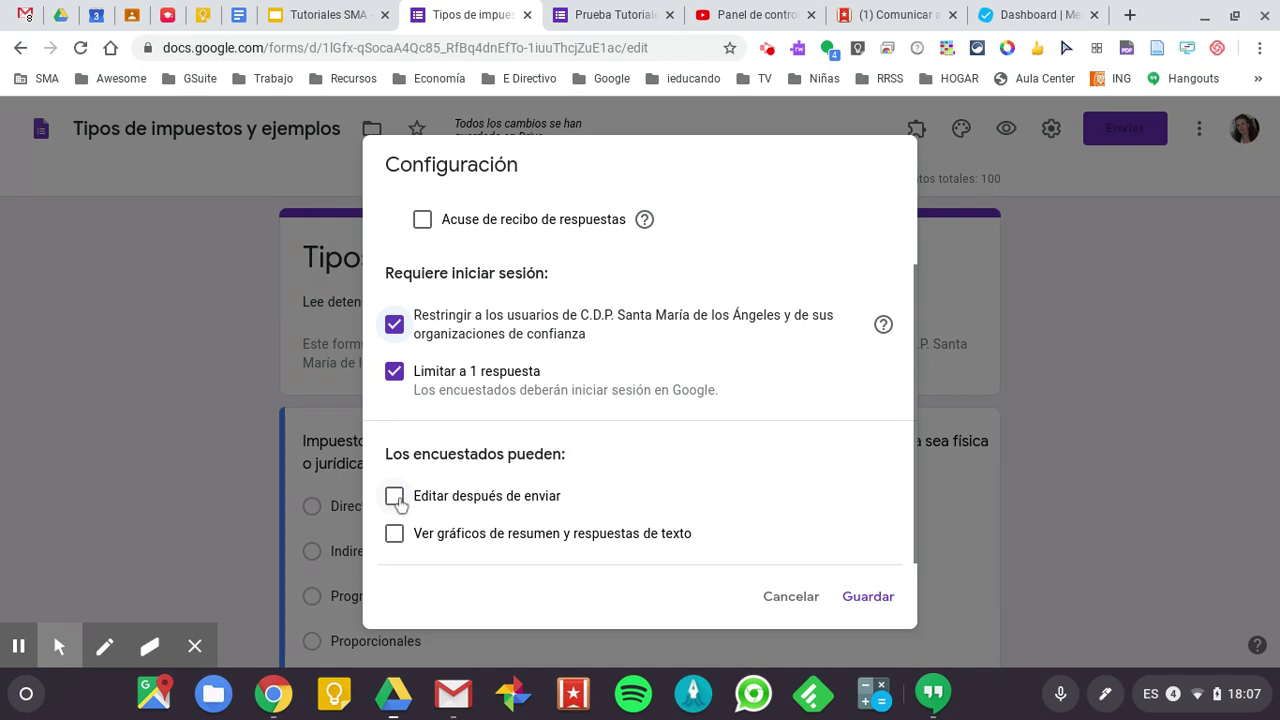
{"action": "scroll", "coordinate": [402, 540], "scroll_direction": "up", "scroll_amount": 1}
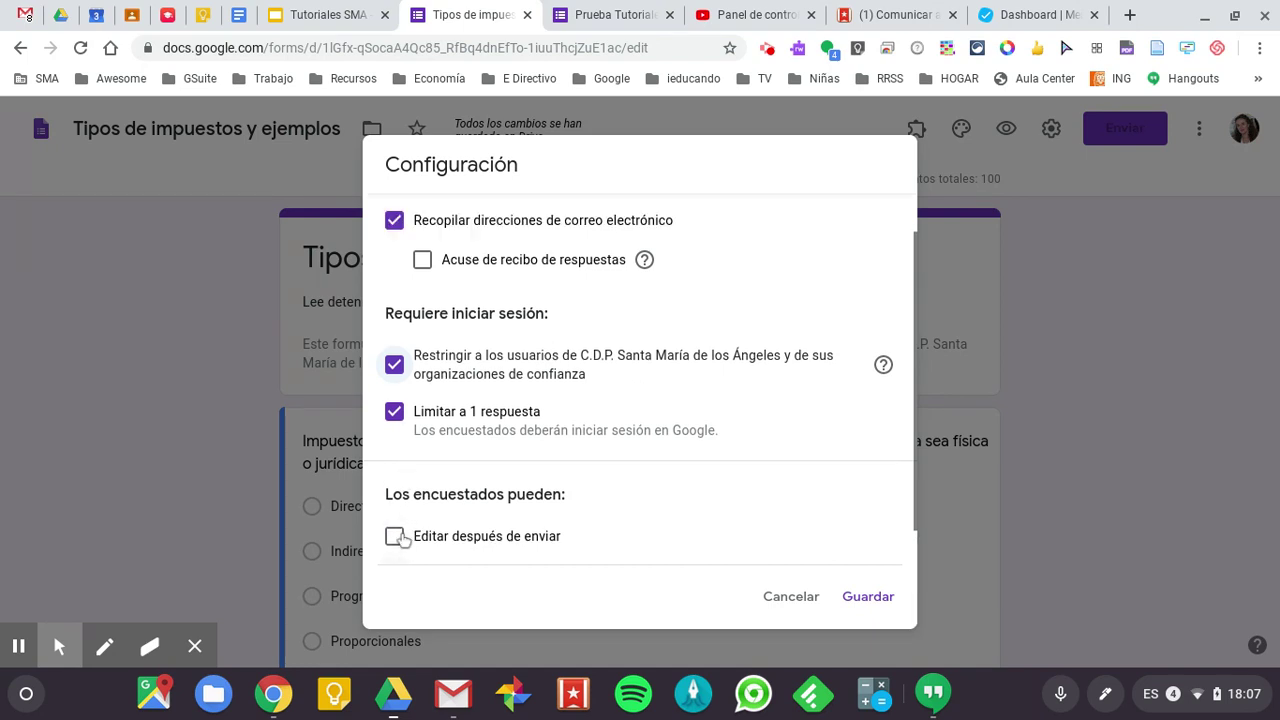
{"action": "scroll", "coordinate": [398, 538], "scroll_direction": "up", "scroll_amount": 1}
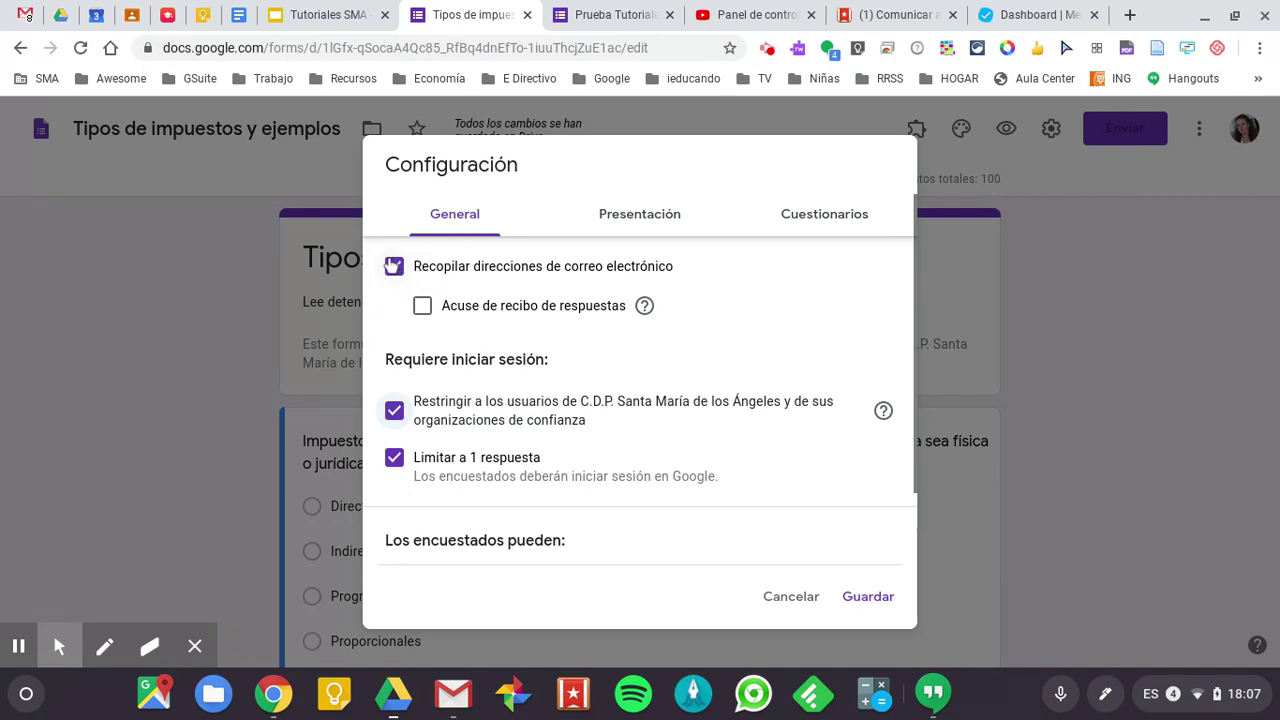
- Review the quiz settings, switching the quiz conversion off and back on, and save the configuration
{"action": "left_click", "coordinate": [826, 216]}
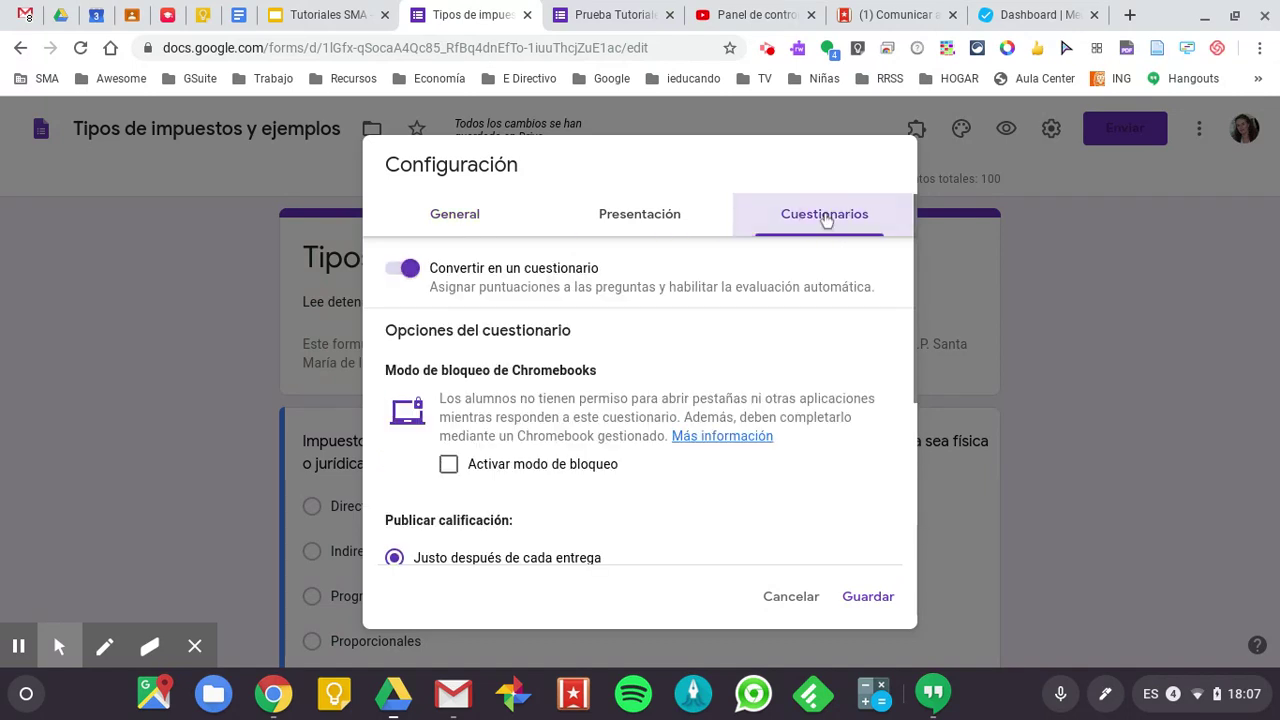
{"action": "left_click", "coordinate": [393, 274]}
{"action": "left_click", "coordinate": [415, 270]}
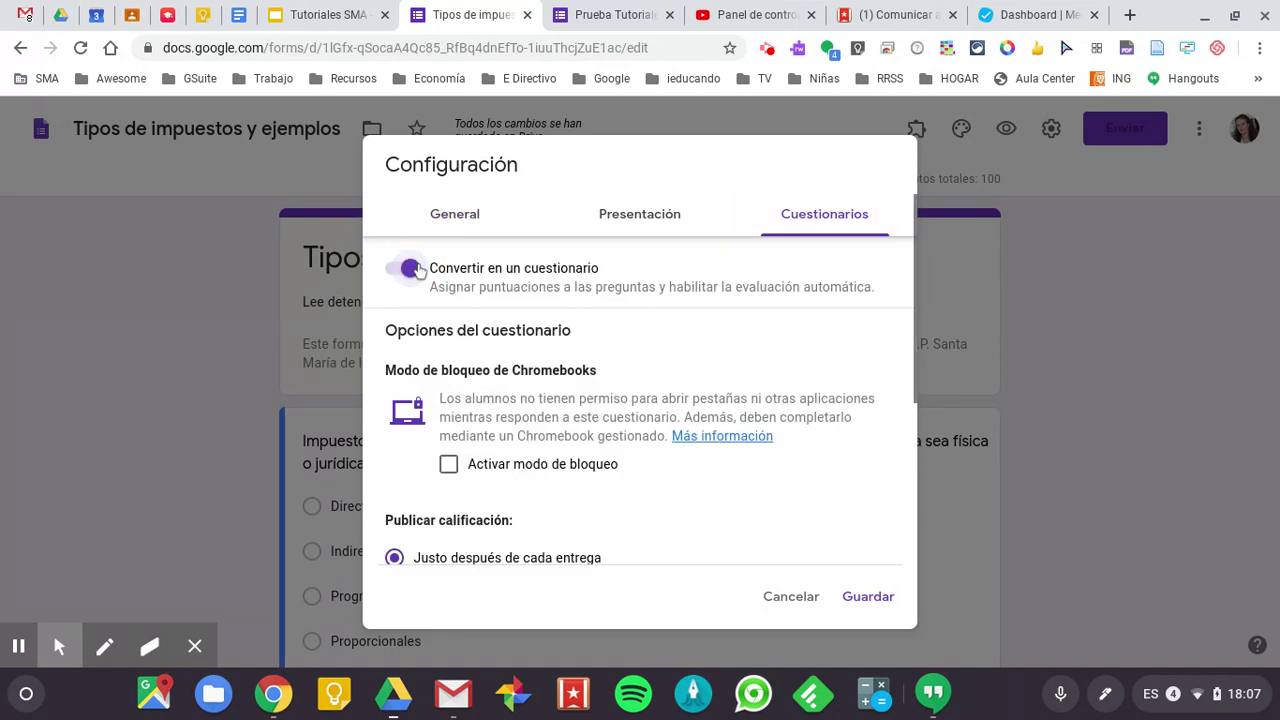
{"action": "scroll", "coordinate": [493, 316], "scroll_direction": "down", "scroll_amount": 3}
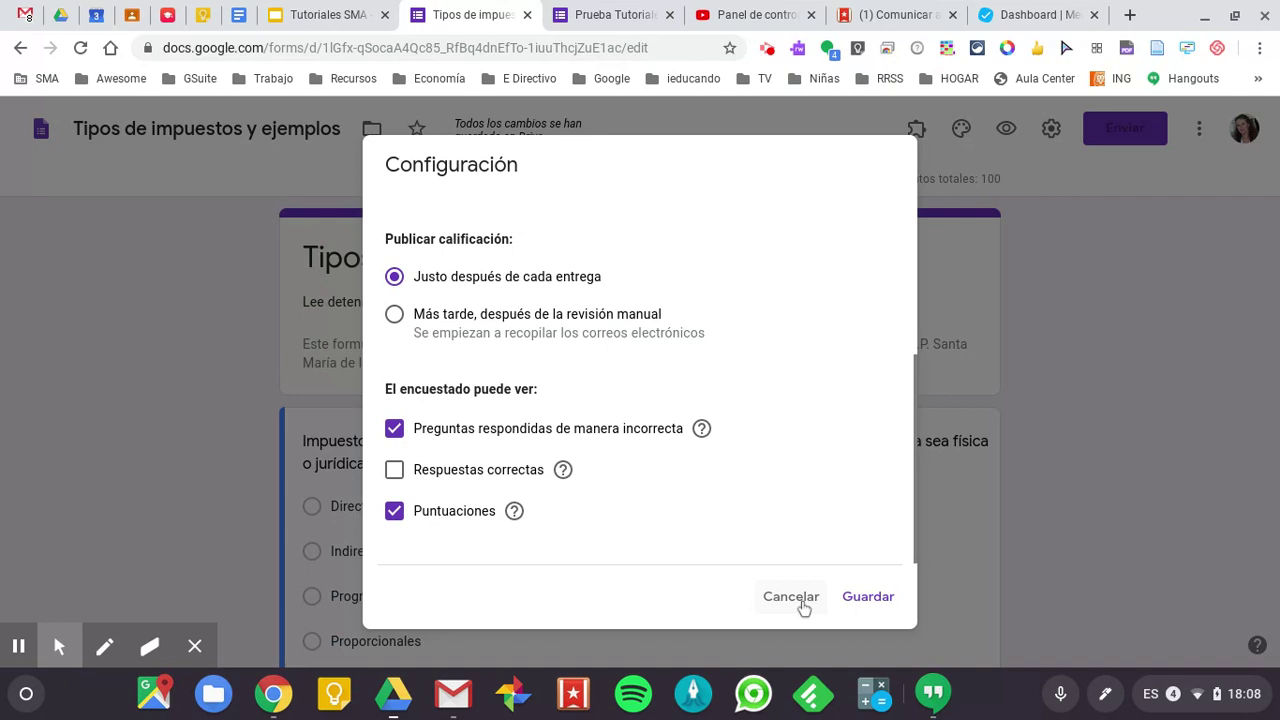
{"action": "left_click", "coordinate": [872, 596]}
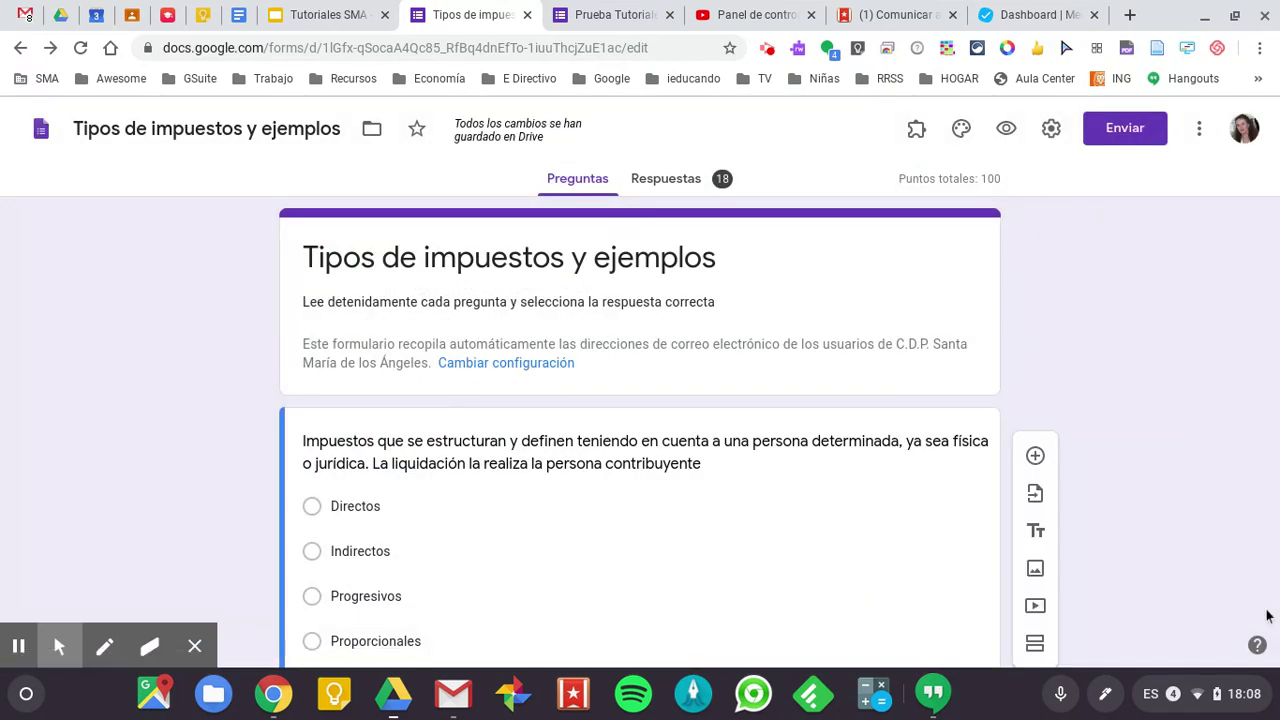
- Set the default quiz question score to 5 points in the form preferences and save them
{"action": "left_click", "coordinate": [1199, 129]}
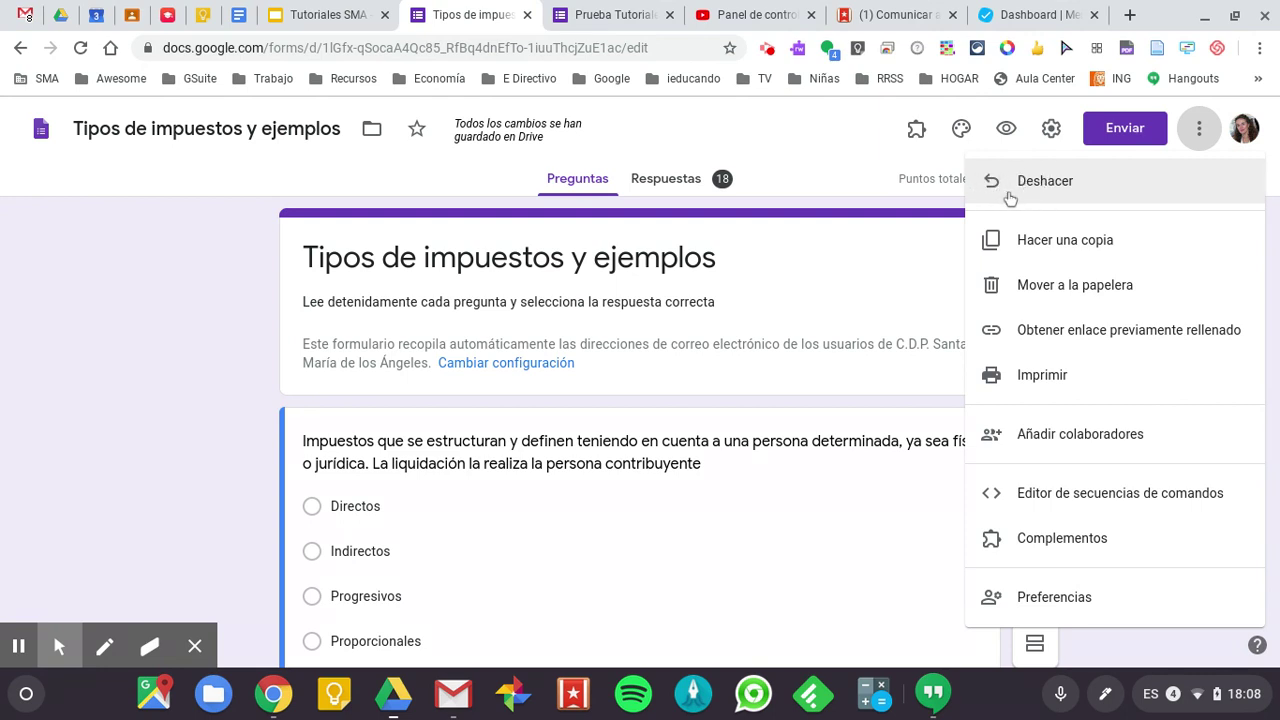
{"action": "scroll", "coordinate": [1028, 268], "scroll_direction": "down", "scroll_amount": 3}
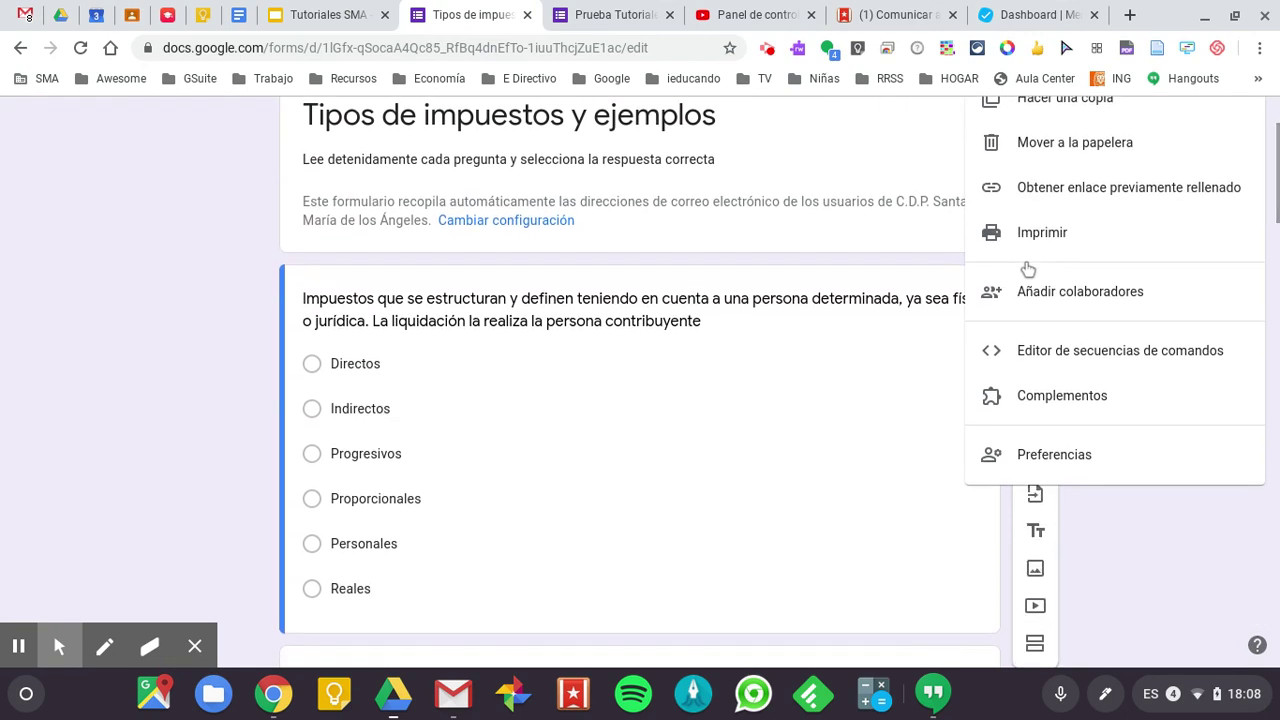
{"action": "left_click", "coordinate": [1044, 457]}
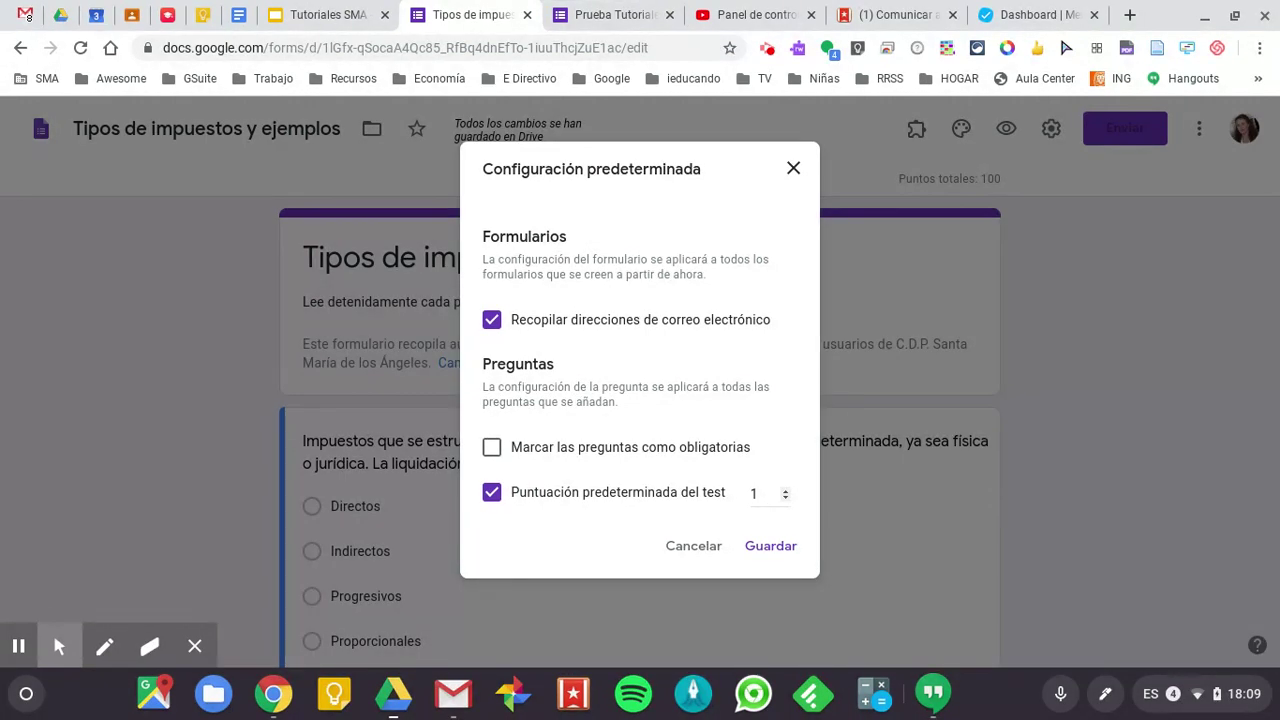
{"action": "double_click", "coordinate": [755, 492]}
{"action": "type", "text": "5"}
{"action": "left_click", "coordinate": [770, 545]}
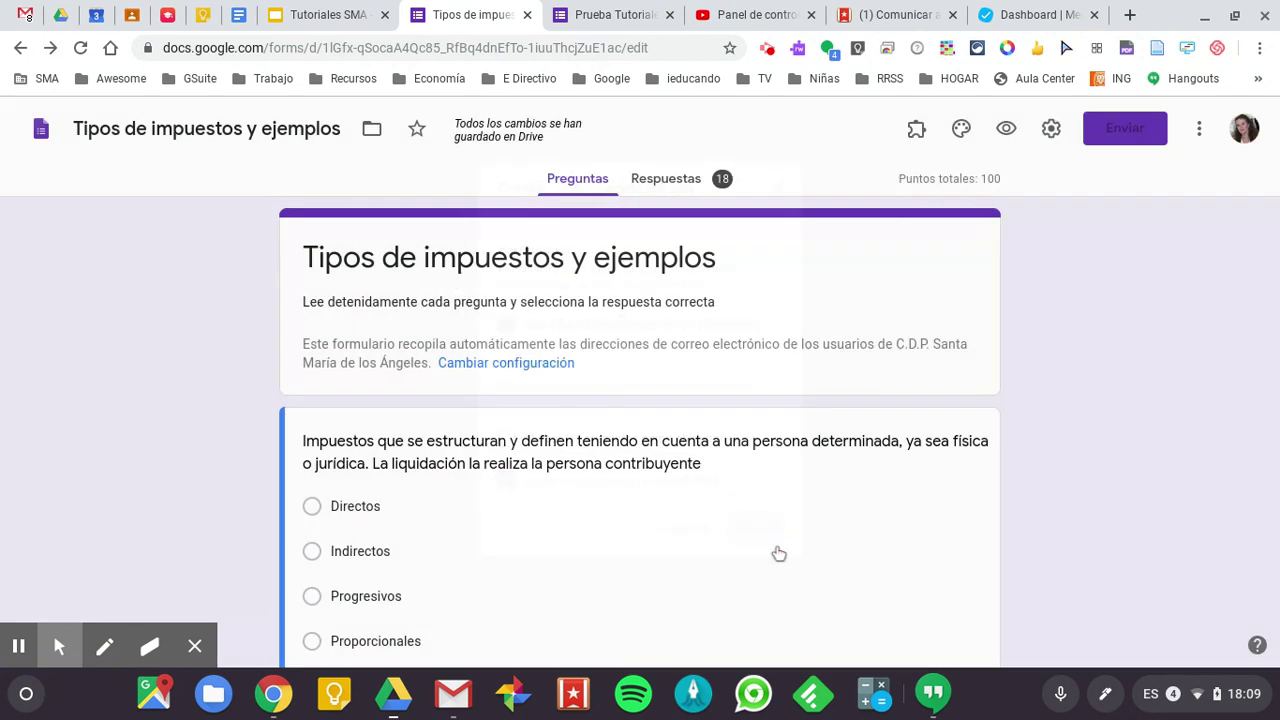
{"action": "left_click", "coordinate": [1051, 132]}
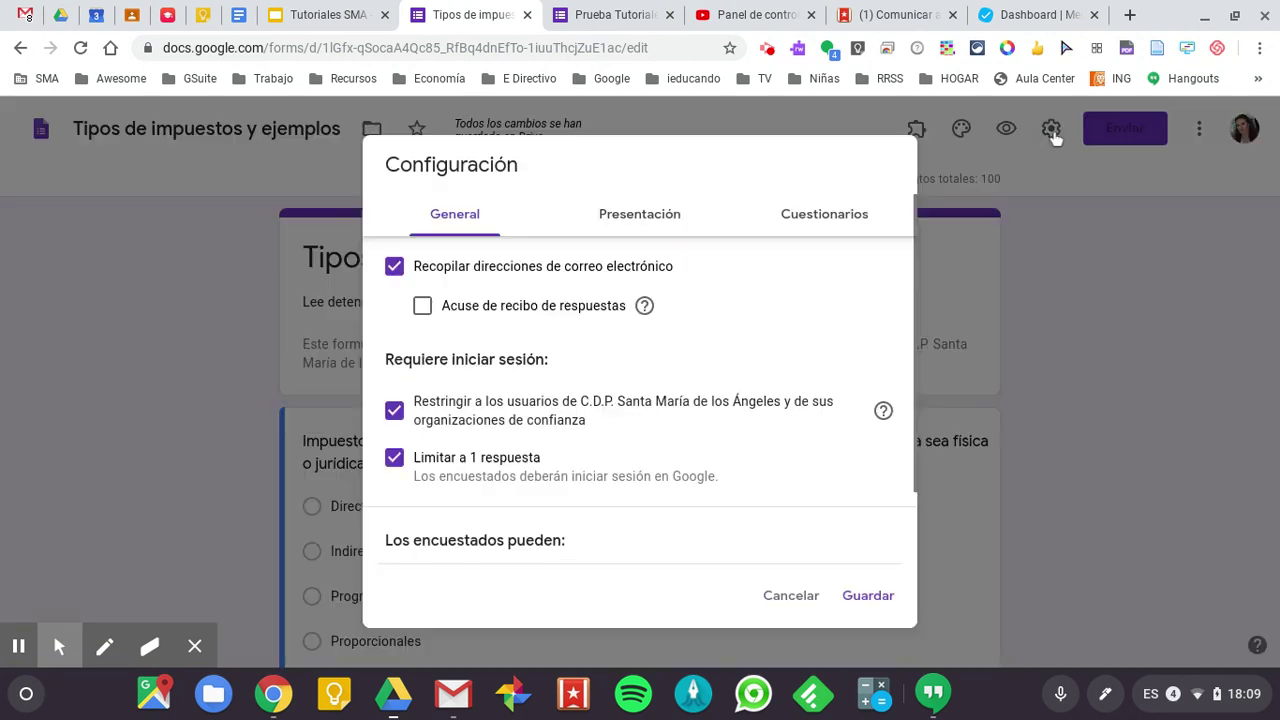
{"action": "left_click", "coordinate": [1078, 312]}
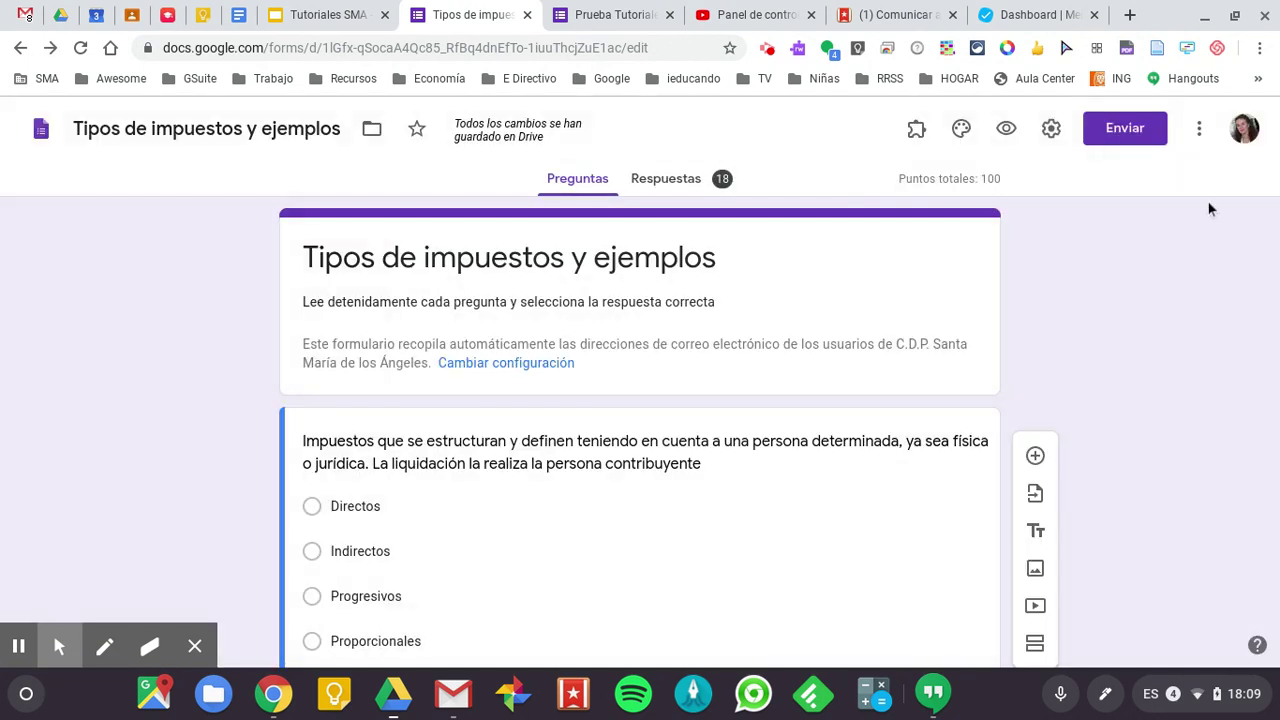
{"action": "left_click", "coordinate": [1200, 129]}
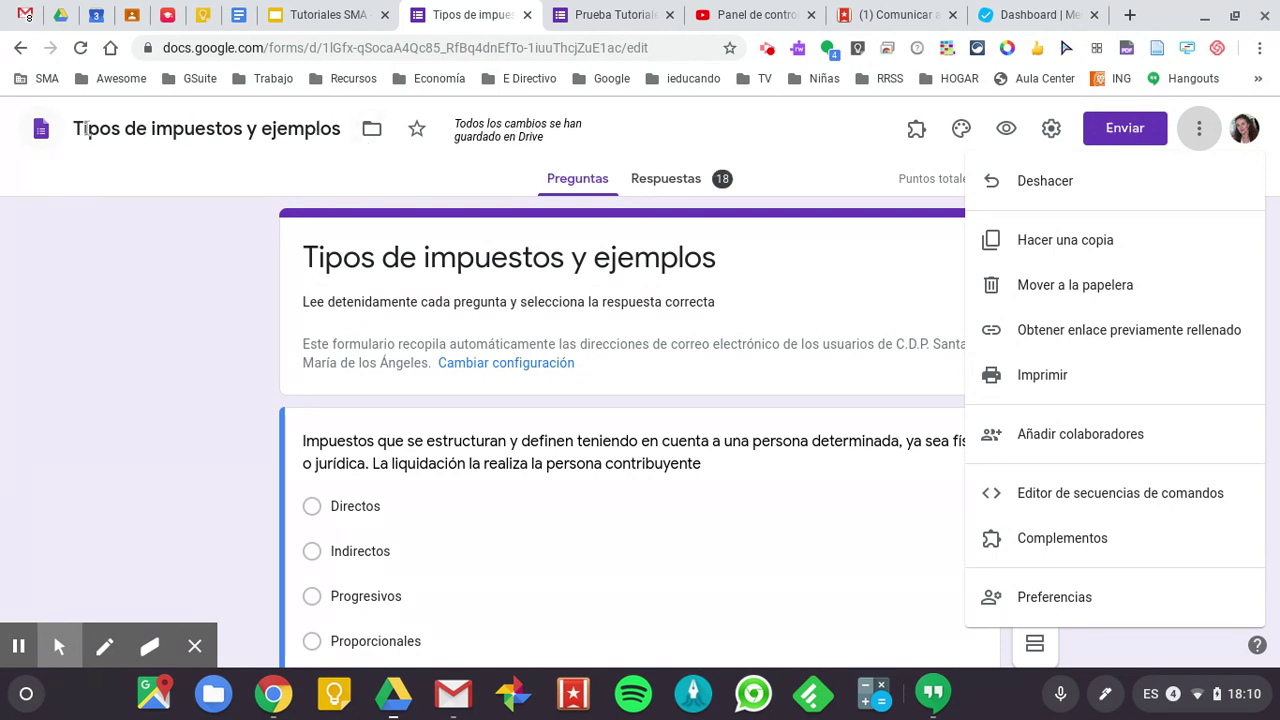
{"action": "left_click", "coordinate": [173, 302]}
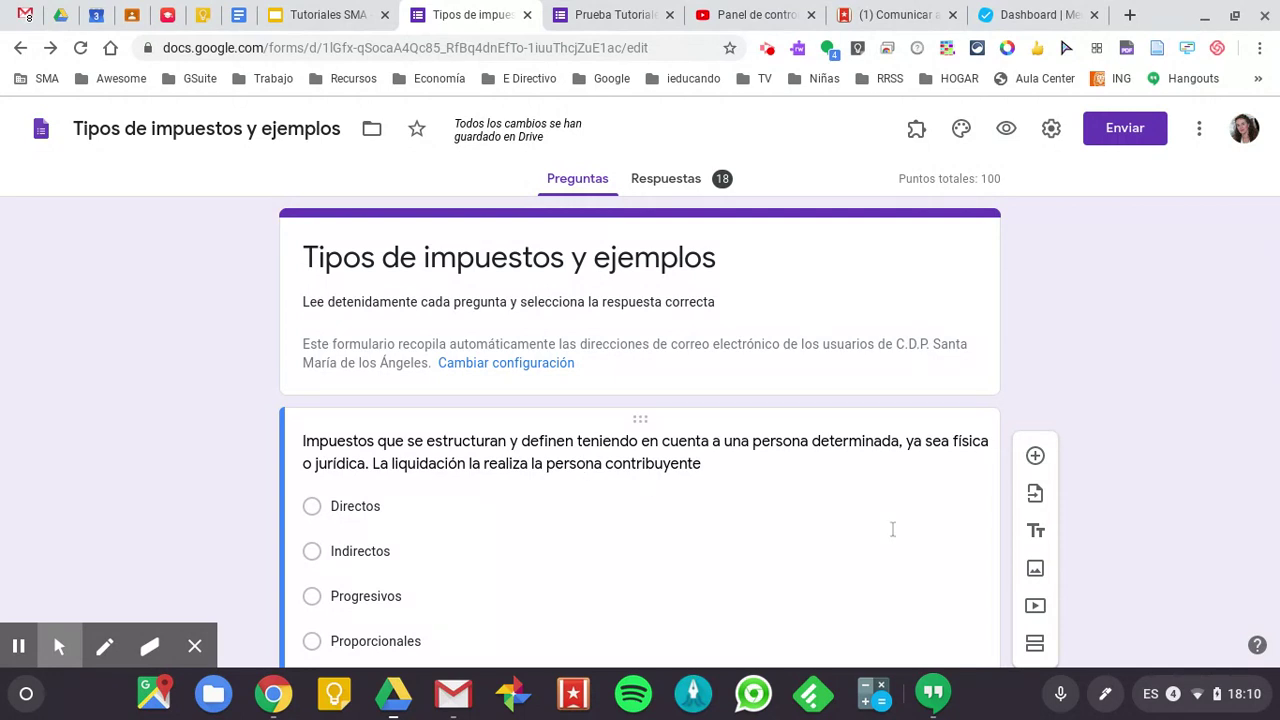
- Start a problem report, highlight part of the first question in its screenshot, and discard the report without sending it
{"action": "left_click", "coordinate": [1258, 646]}
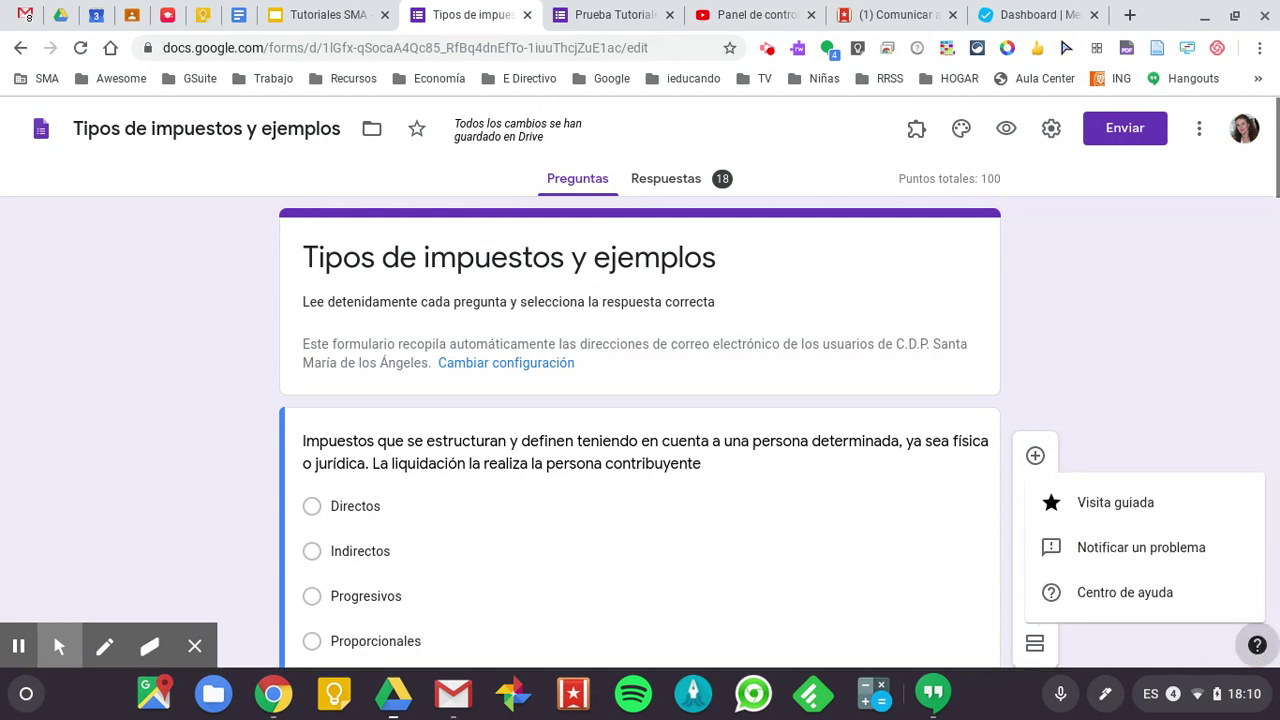
{"action": "left_click", "coordinate": [1110, 556]}
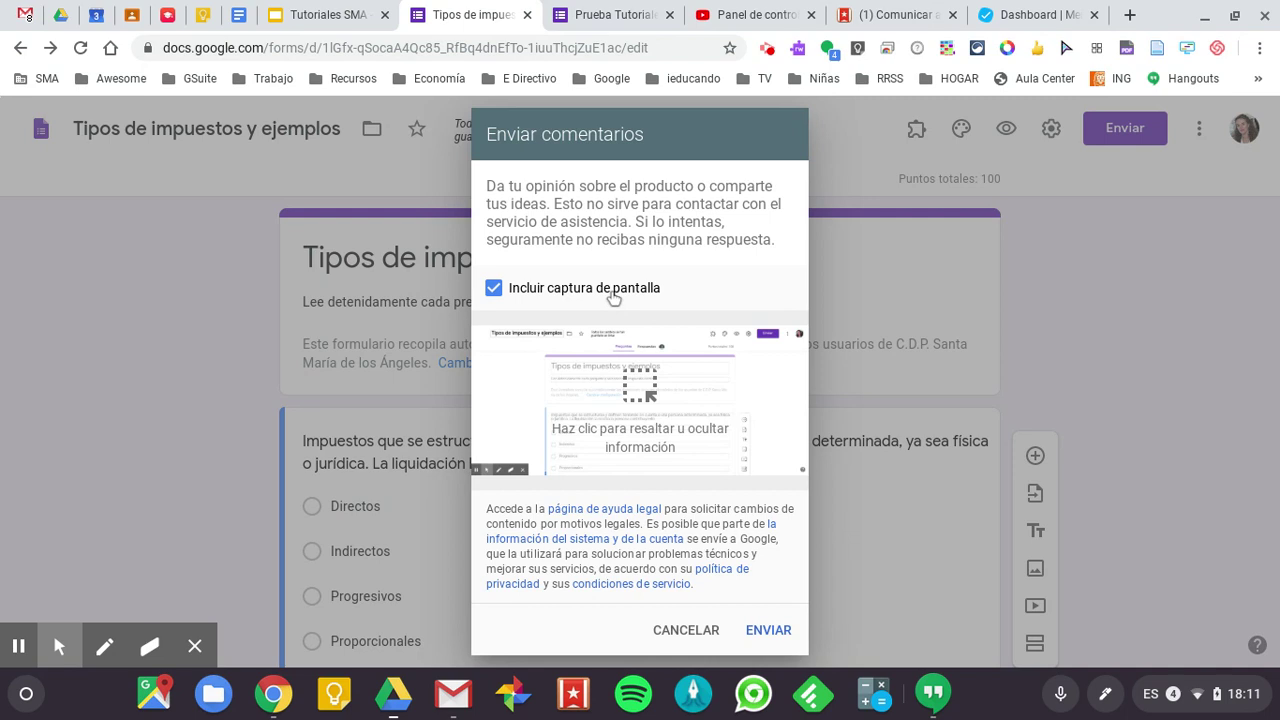
{"action": "left_click", "coordinate": [645, 403]}
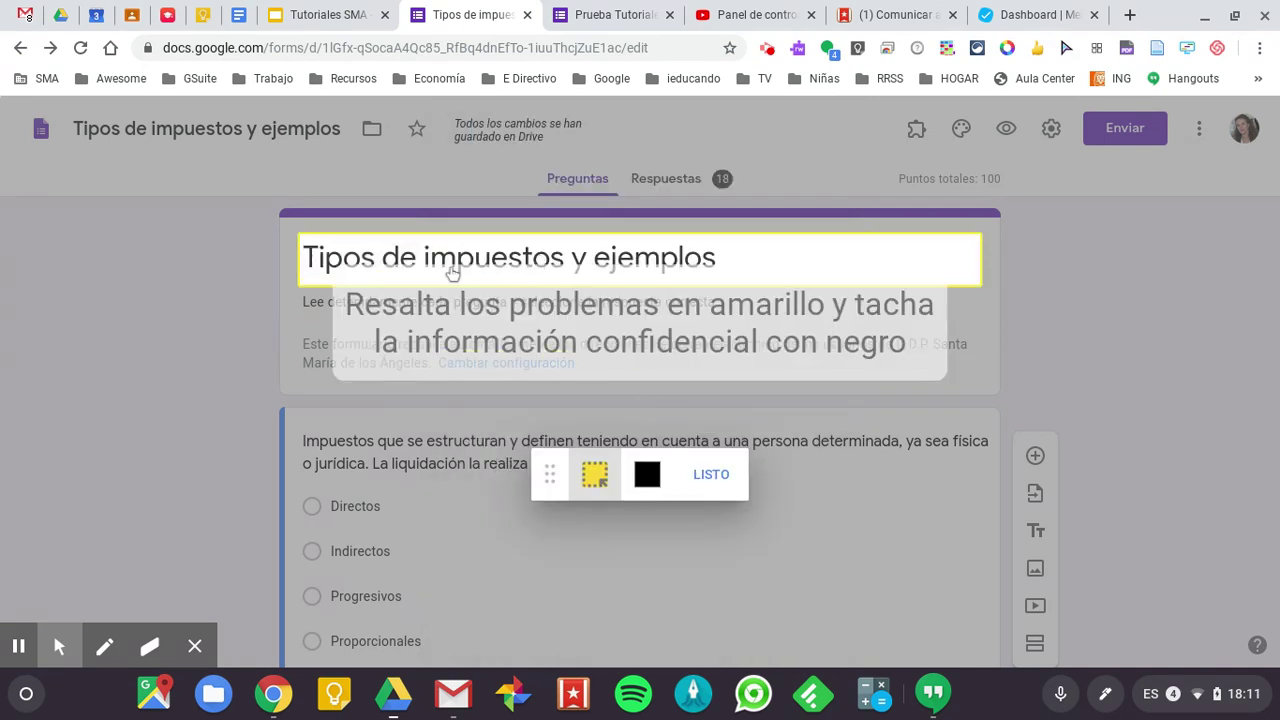
{"action": "left_click_drag", "start_coordinate": [280, 403], "coordinate": [503, 629]}
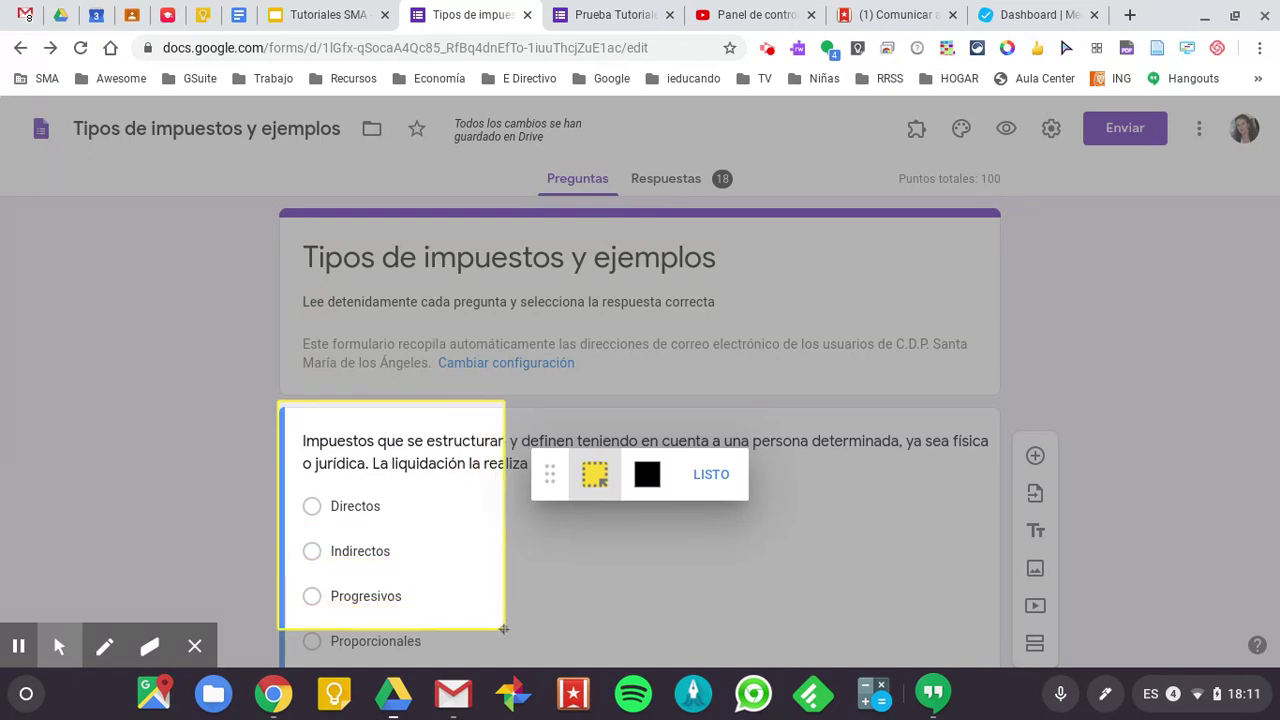
{"action": "left_click", "coordinate": [717, 489]}
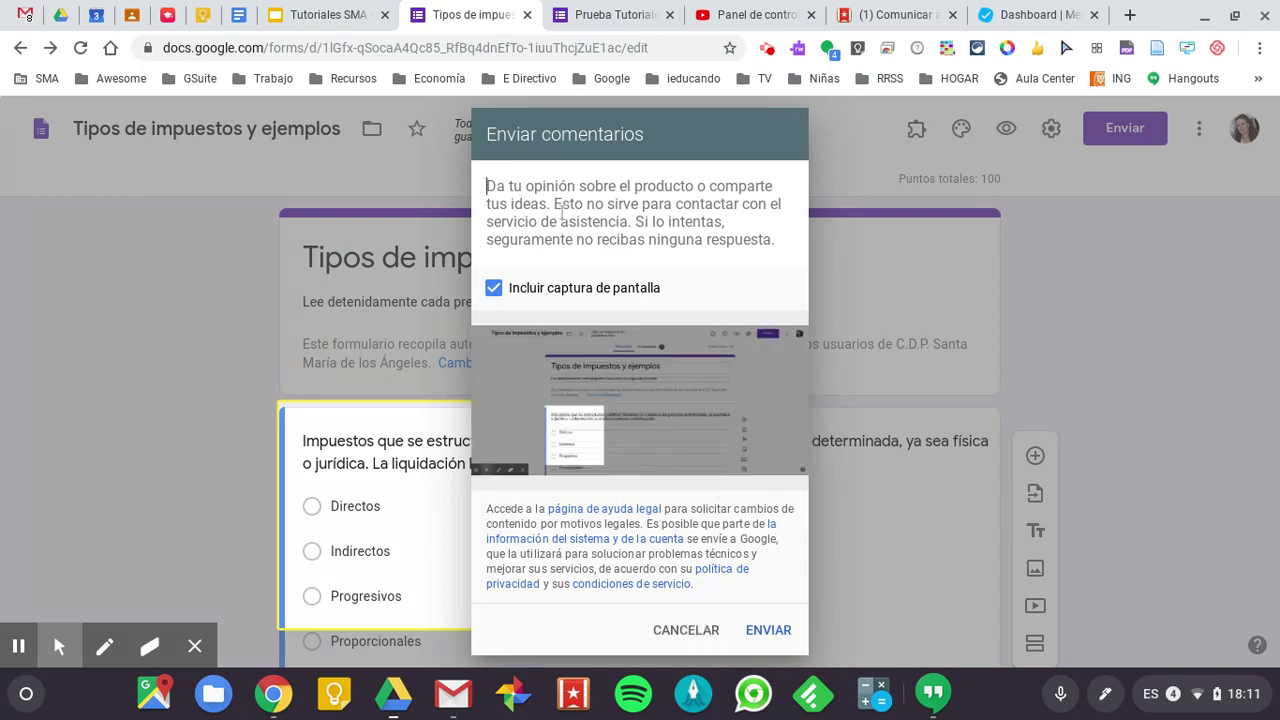
{"action": "left_click", "coordinate": [686, 630]}
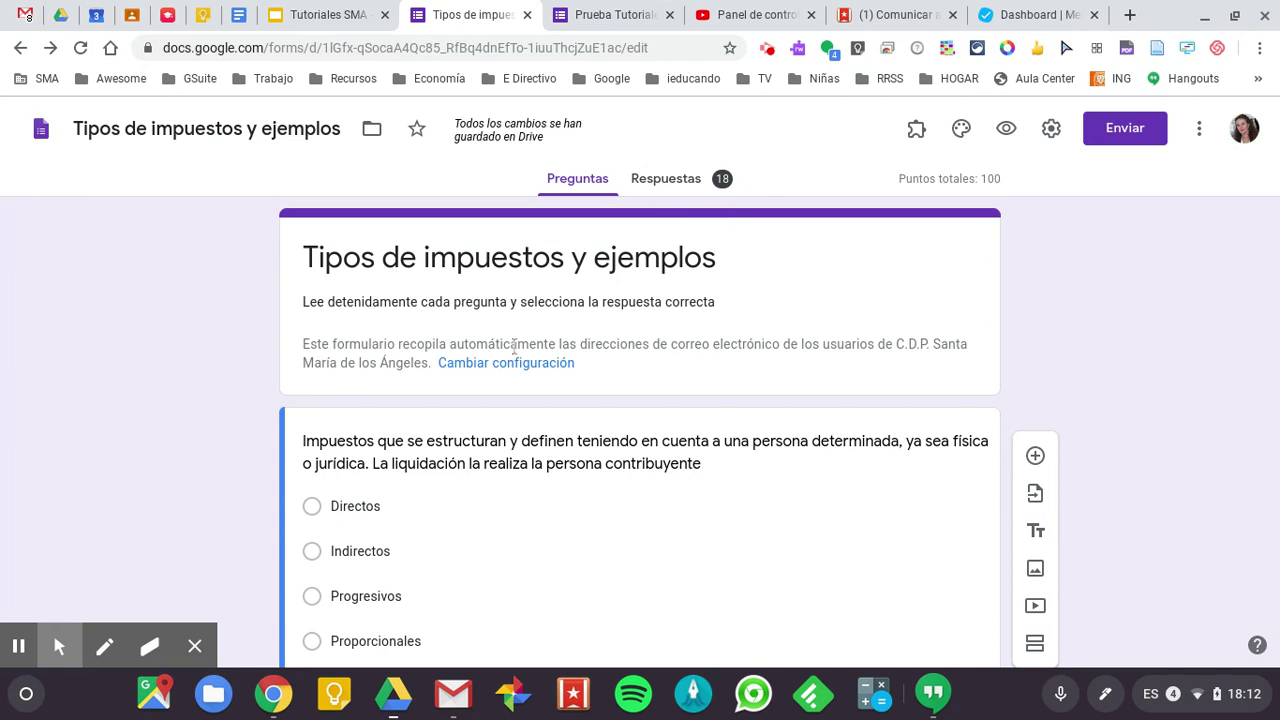
- Examine the form's questions from the first multiple-choice question to the final tax-type checkbox grid
{"action": "scroll", "coordinate": [513, 346], "scroll_direction": "down", "scroll_amount": 3}
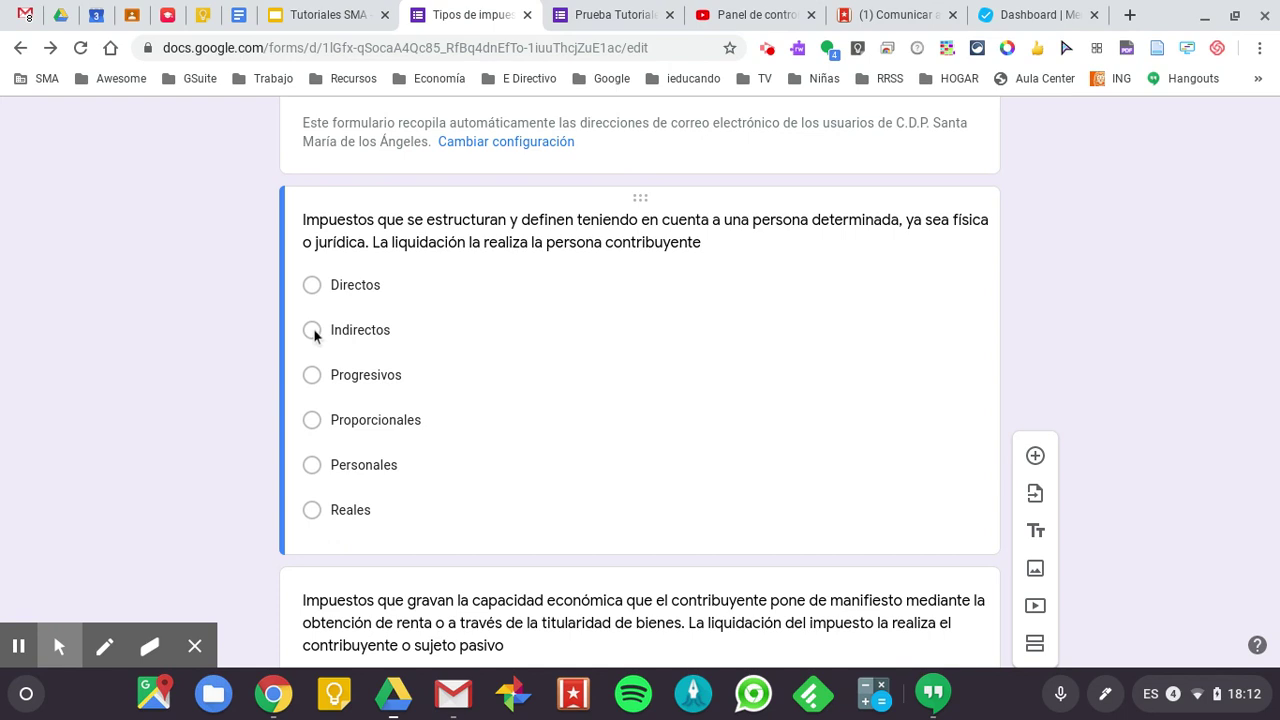
{"action": "scroll", "coordinate": [573, 411], "scroll_direction": "down", "scroll_amount": 3}
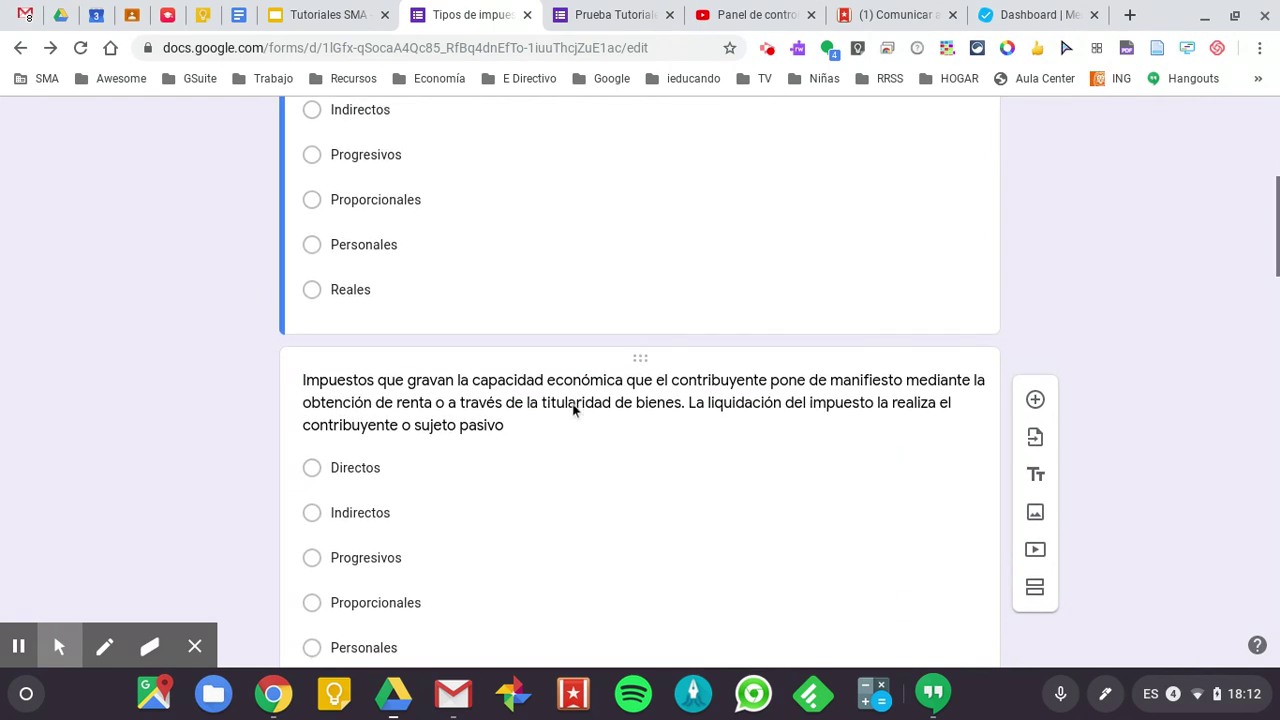
{"action": "scroll", "coordinate": [418, 510], "scroll_direction": "down", "scroll_amount": 4}
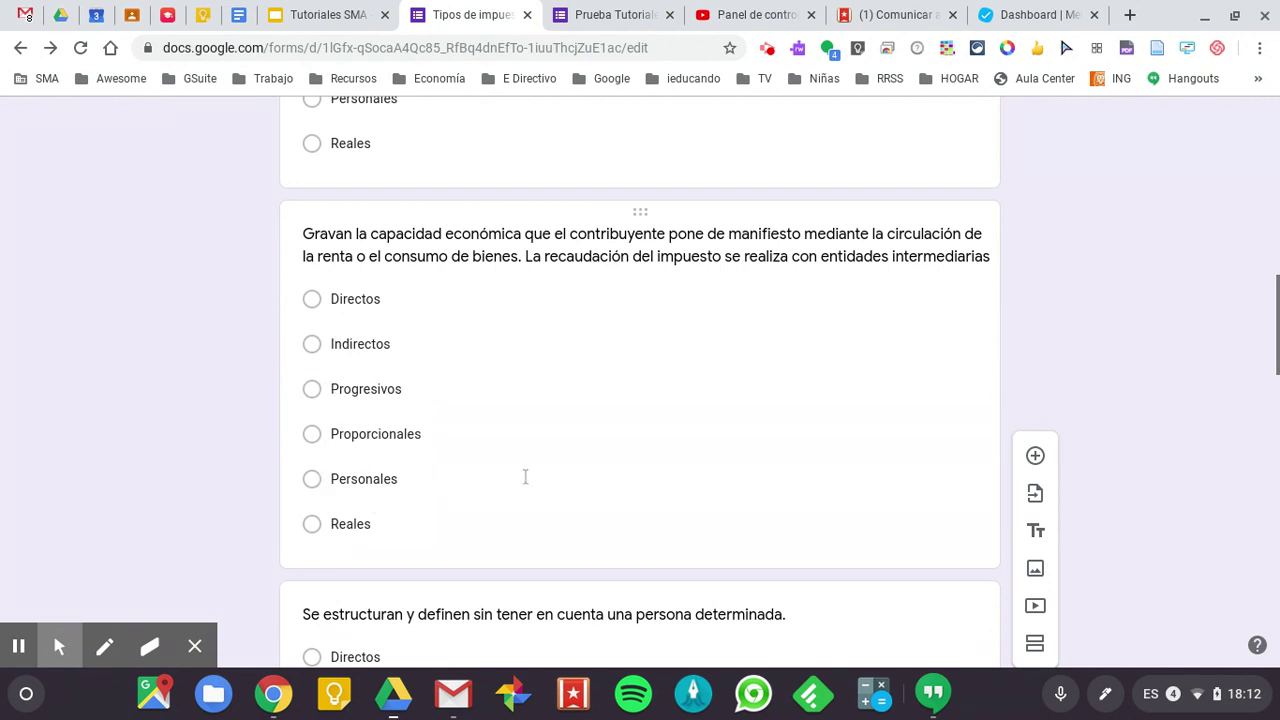
{"action": "scroll", "coordinate": [525, 476], "scroll_direction": "down", "scroll_amount": 3}
{"action": "scroll", "coordinate": [525, 476], "scroll_direction": "down", "scroll_amount": 10}
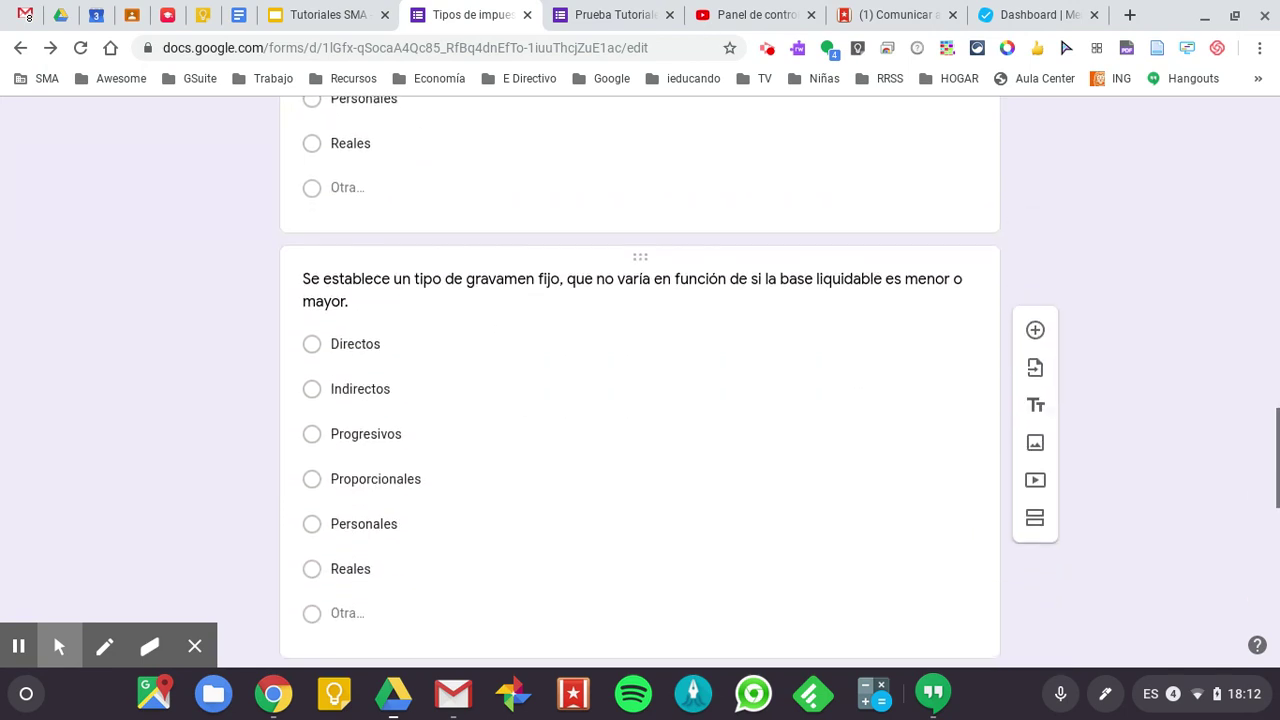
{"action": "scroll", "coordinate": [640, 380], "scroll_direction": "down", "scroll_amount": 3}
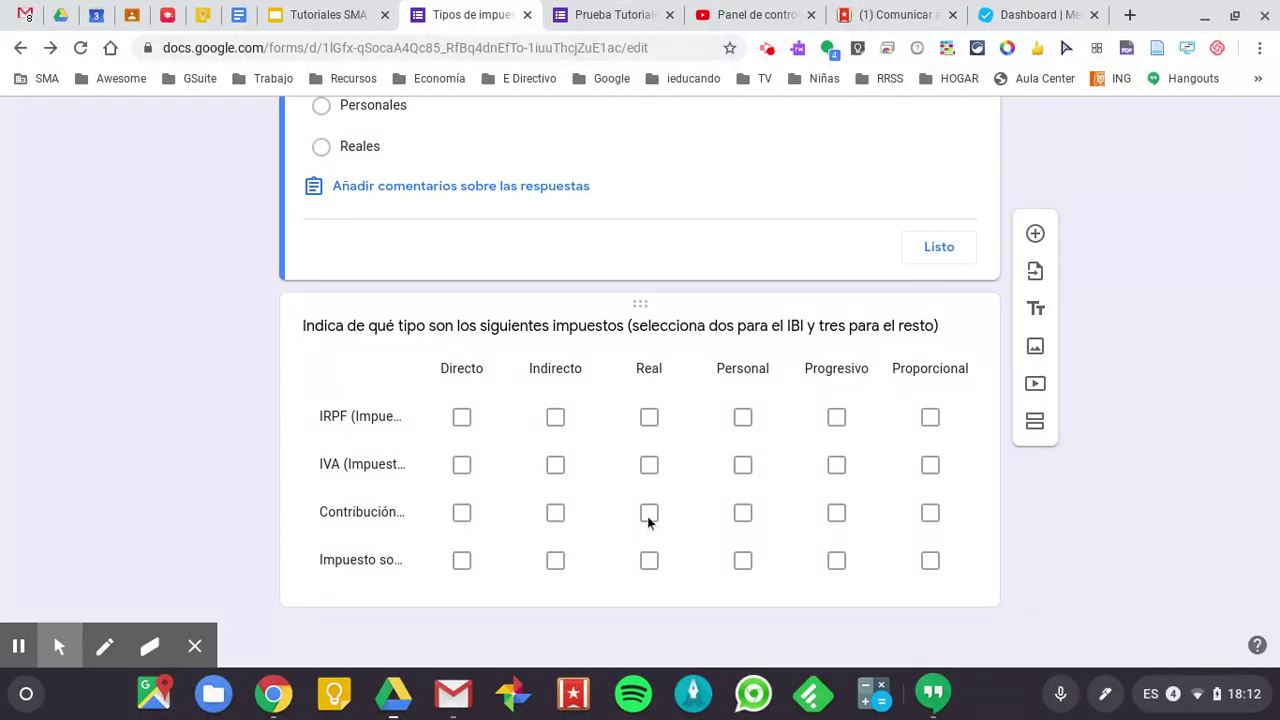
{"action": "scroll", "coordinate": [654, 521], "scroll_direction": "up", "scroll_amount": 3}
{"action": "scroll", "coordinate": [654, 521], "scroll_direction": "down", "scroll_amount": 3}
{"action": "scroll", "coordinate": [799, 424], "scroll_direction": "up", "scroll_amount": 5}
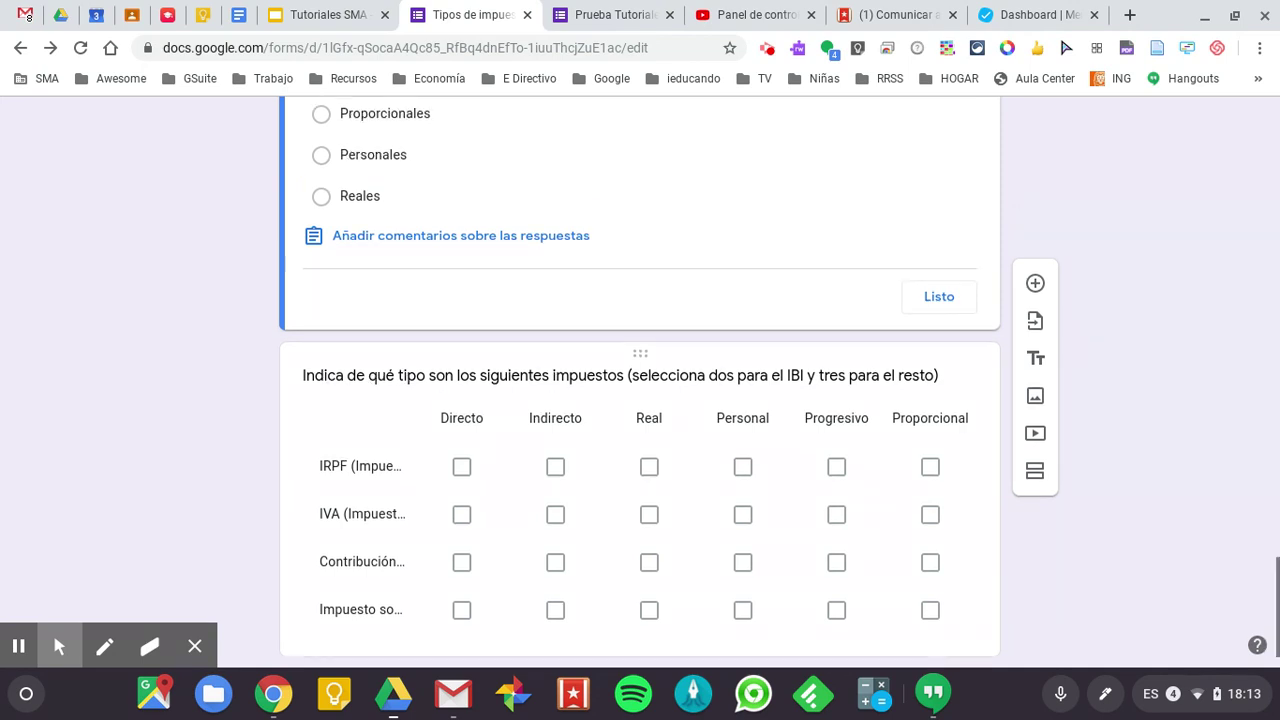
{"action": "scroll", "coordinate": [640, 400], "scroll_direction": "up", "scroll_amount": 10}
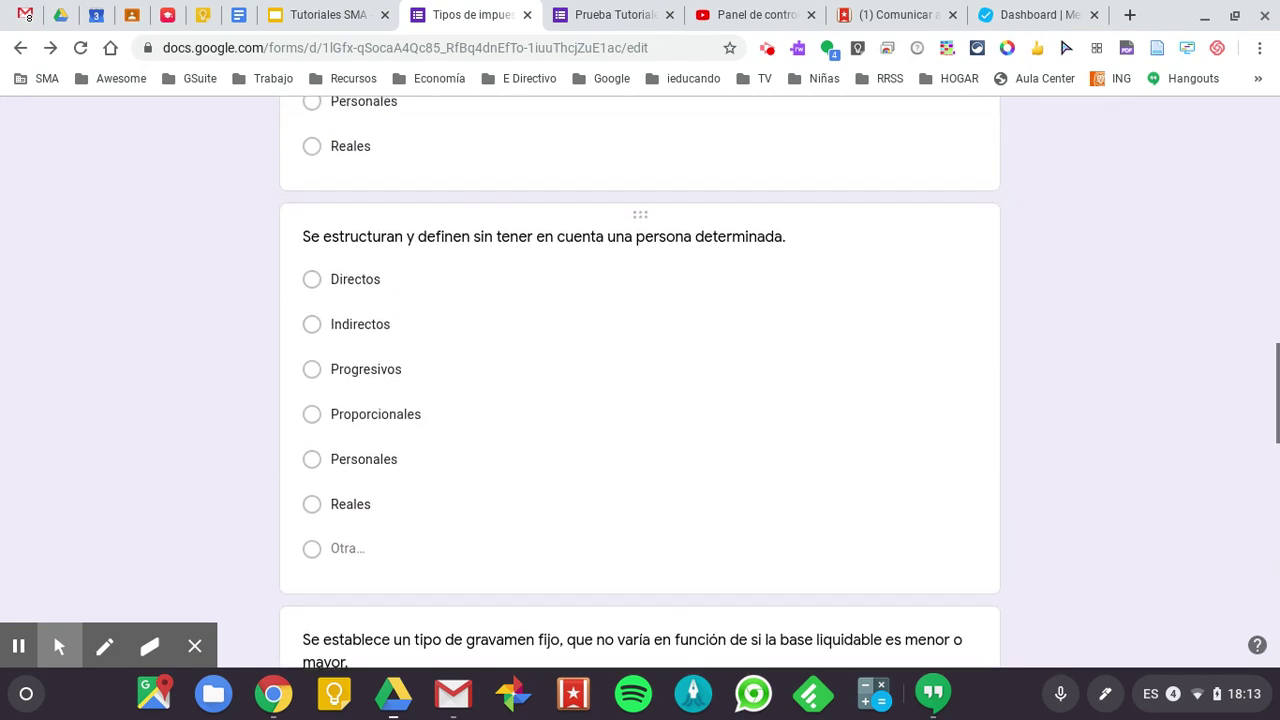
{"action": "scroll", "coordinate": [697, 280], "scroll_direction": "up", "scroll_amount": 6}
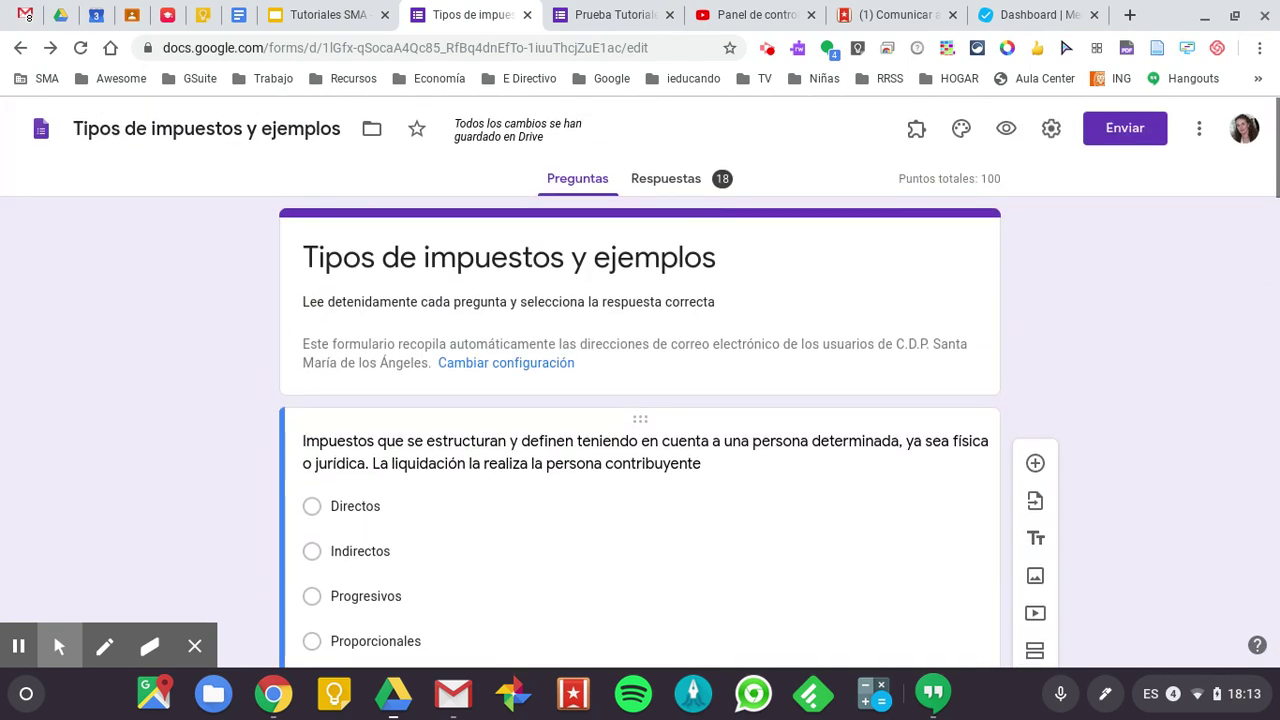
- Examine the answer key and grouped answers for the IVA row of the tax-type checkbox grid in the per-question responses
{"action": "left_click", "coordinate": [662, 182]}
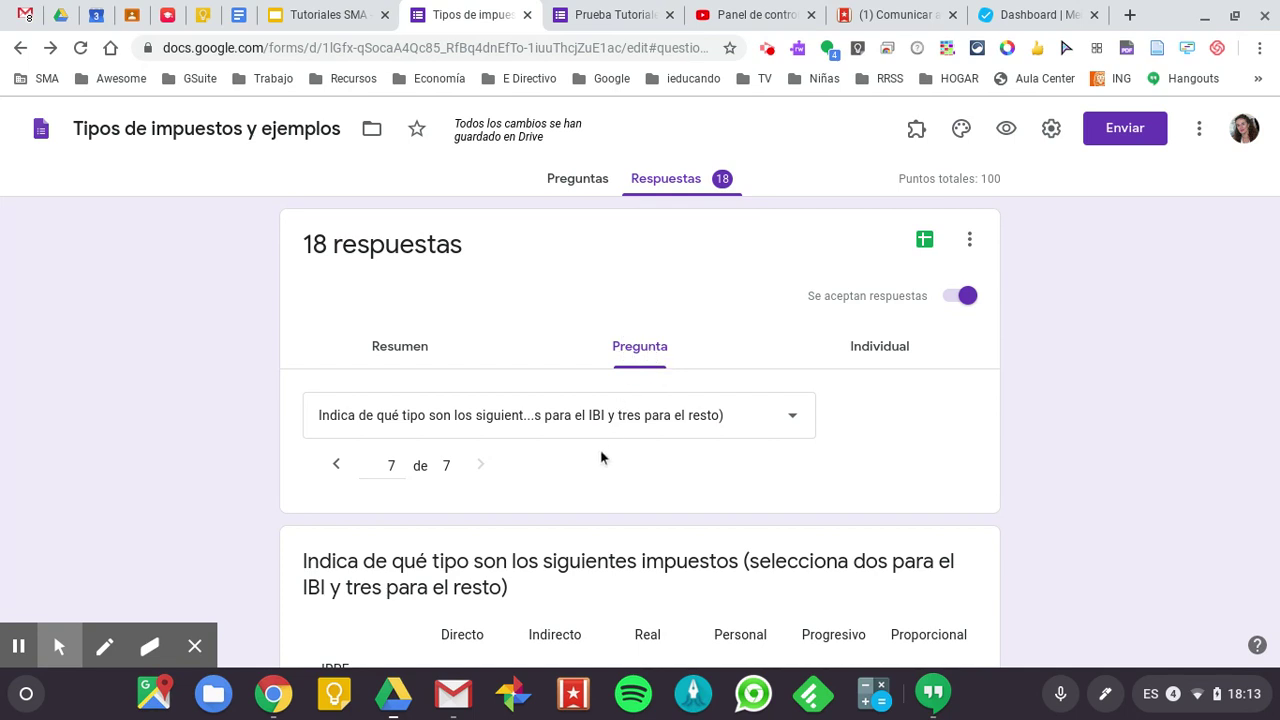
{"action": "scroll", "coordinate": [460, 500], "scroll_direction": "down", "scroll_amount": 2}
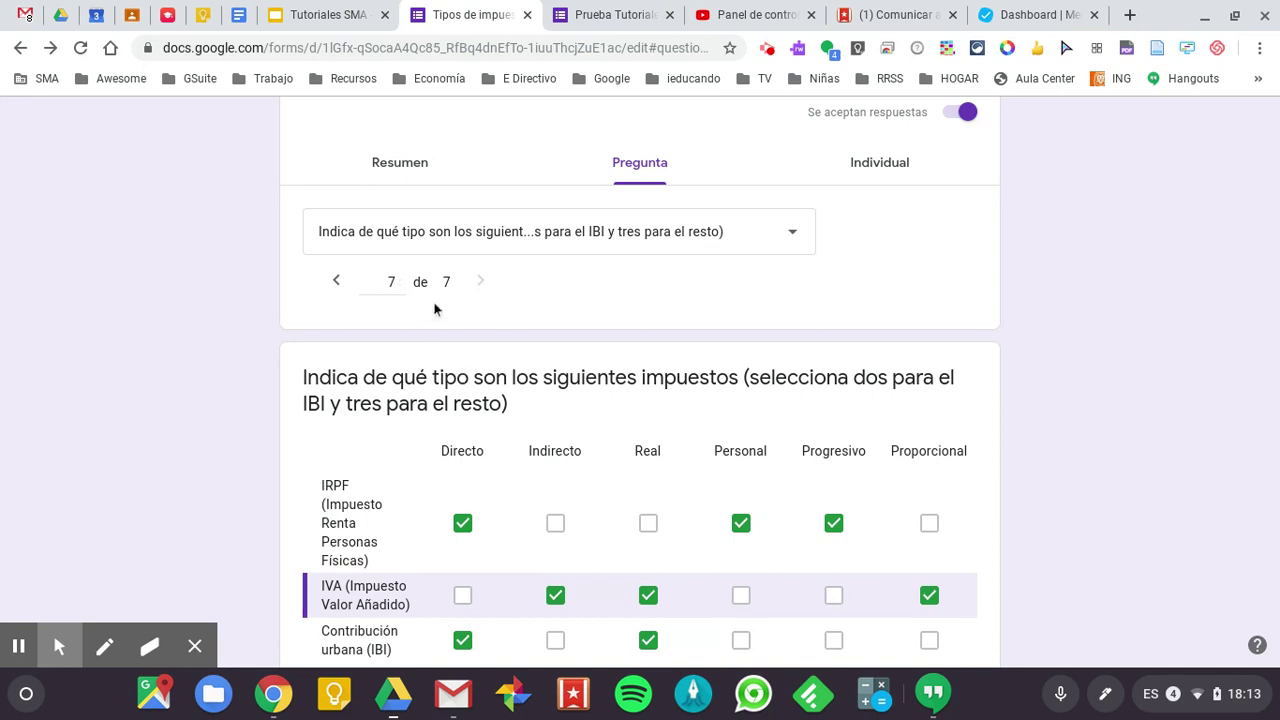
{"action": "scroll", "coordinate": [467, 393], "scroll_direction": "down", "scroll_amount": 2}
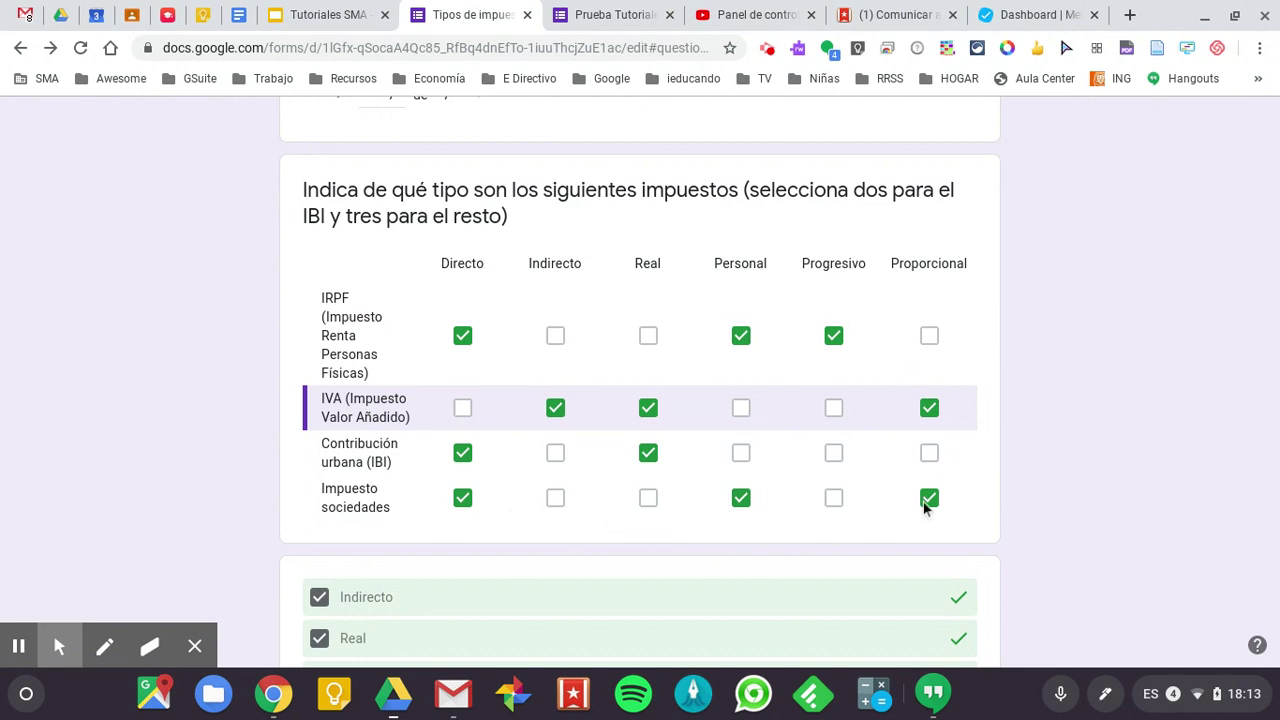
{"action": "scroll", "coordinate": [493, 478], "scroll_direction": "down", "scroll_amount": 2}
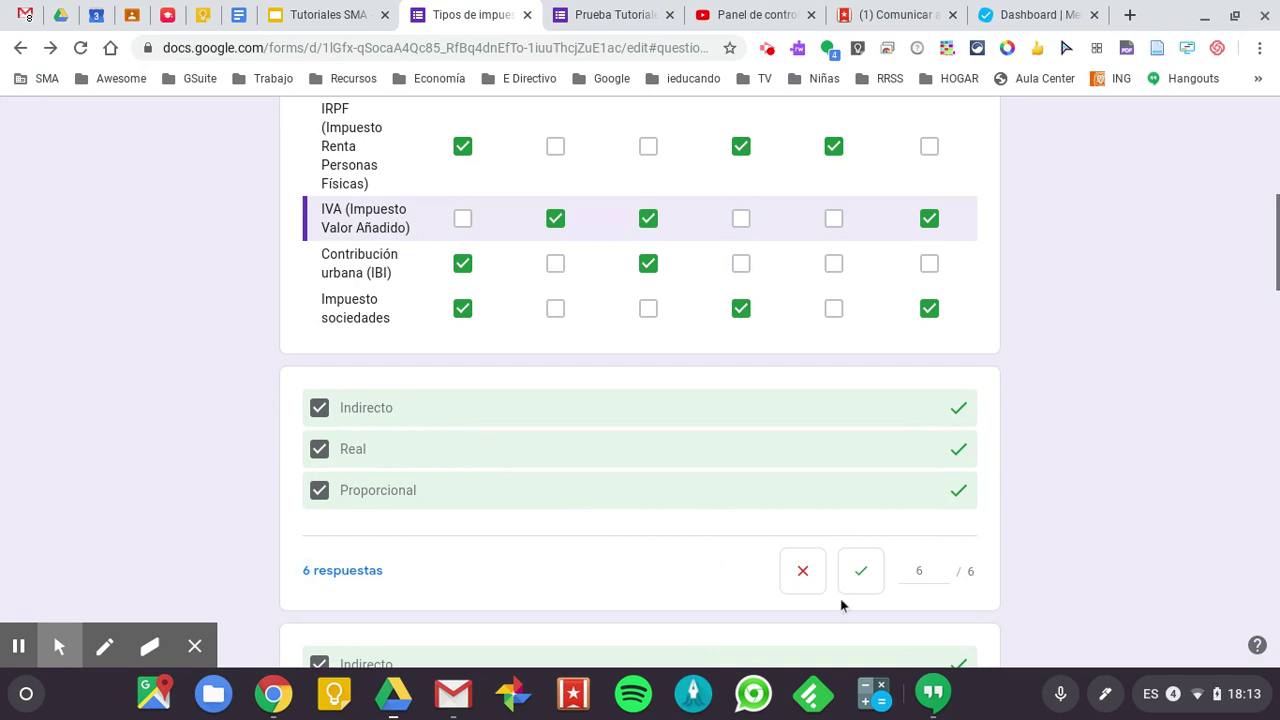
{"action": "scroll", "coordinate": [820, 334], "scroll_direction": "up", "scroll_amount": 2}
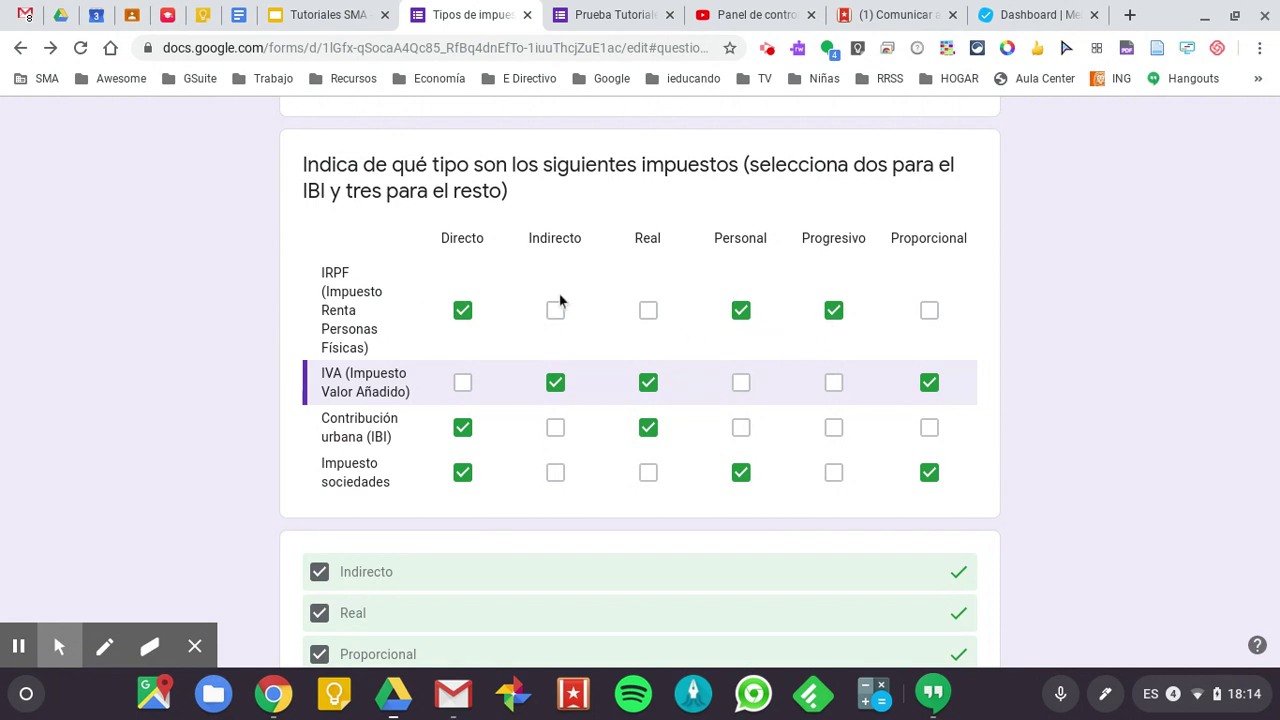
{"action": "scroll", "coordinate": [795, 467], "scroll_direction": "down", "scroll_amount": 3}
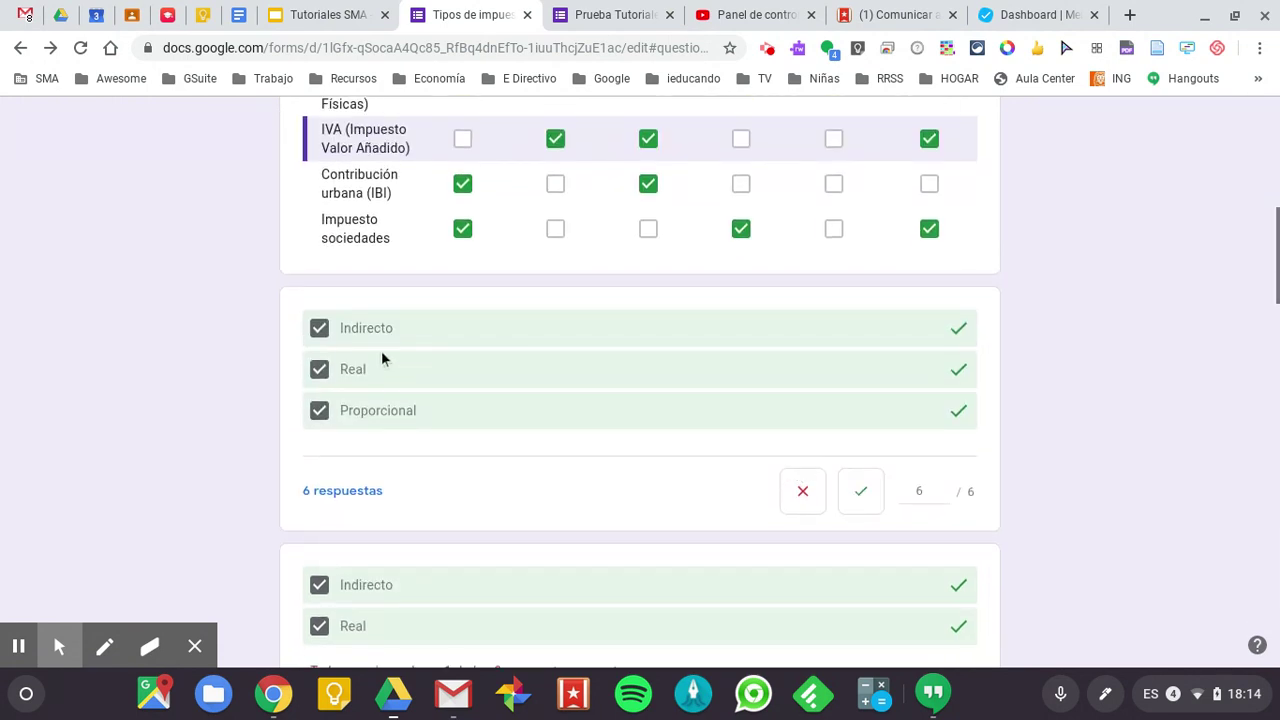
{"action": "scroll", "coordinate": [381, 358], "scroll_direction": "up", "scroll_amount": 2}
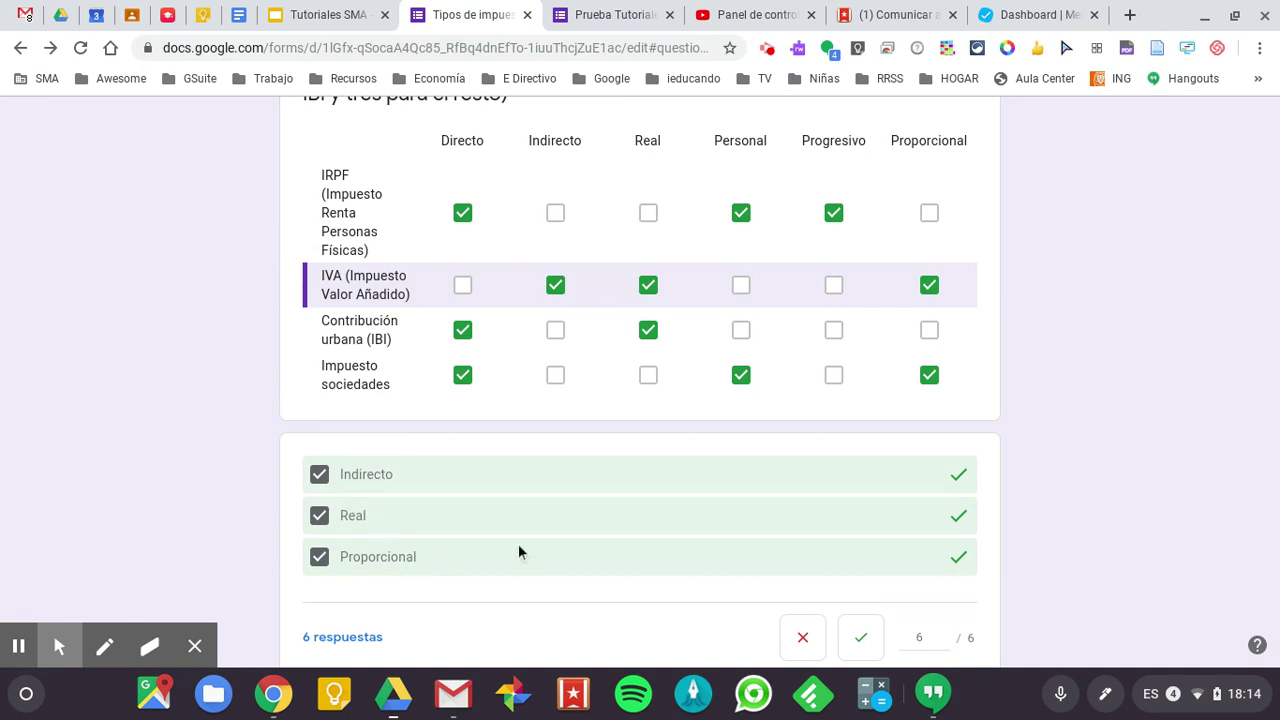
{"action": "scroll", "coordinate": [544, 547], "scroll_direction": "down", "scroll_amount": 3}
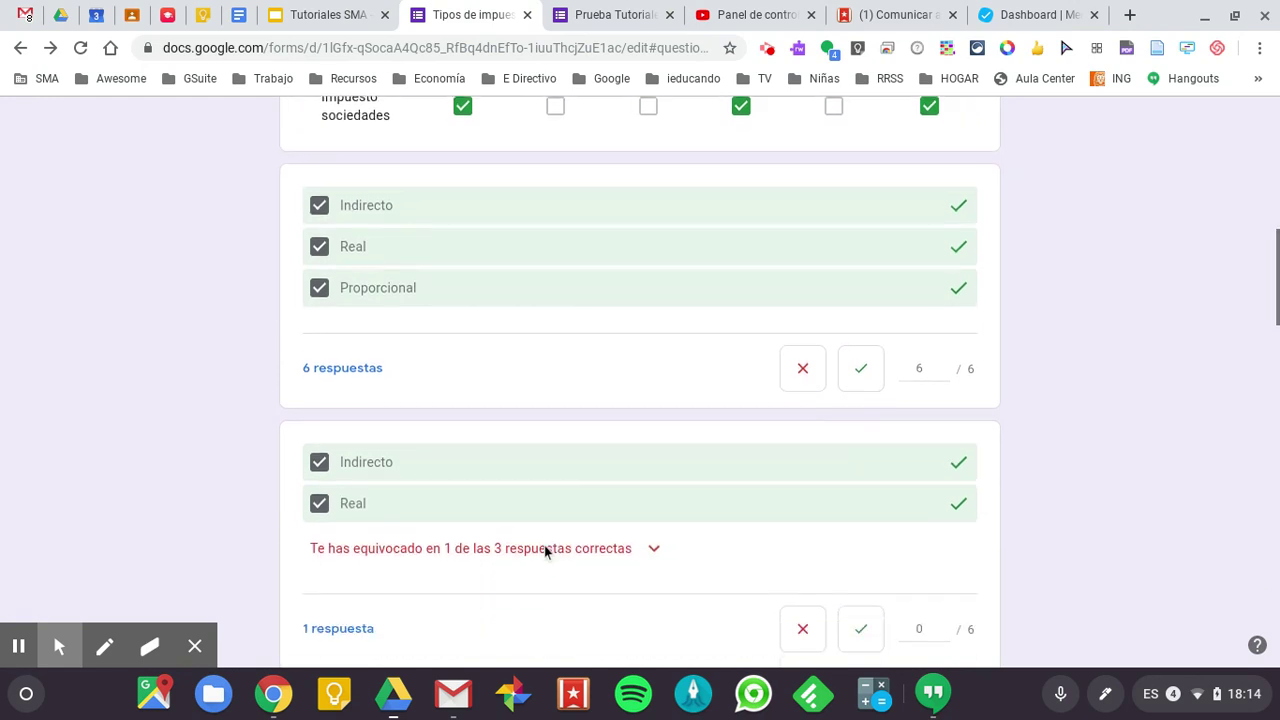
{"action": "scroll", "coordinate": [434, 594], "scroll_direction": "down", "scroll_amount": 1}
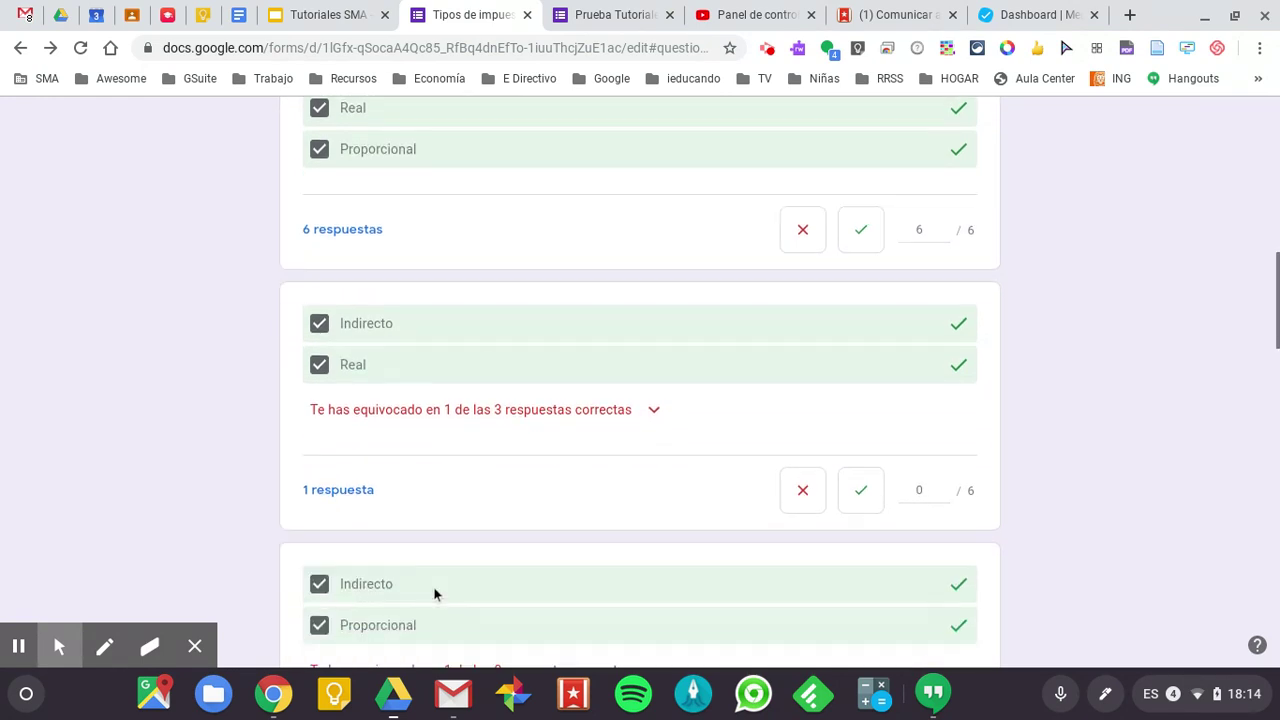
- Give the IVA row's "Indirecto, Real" answer group a score of 4 points and save the grade
{"action": "scroll", "coordinate": [434, 592], "scroll_direction": "up", "scroll_amount": 2}
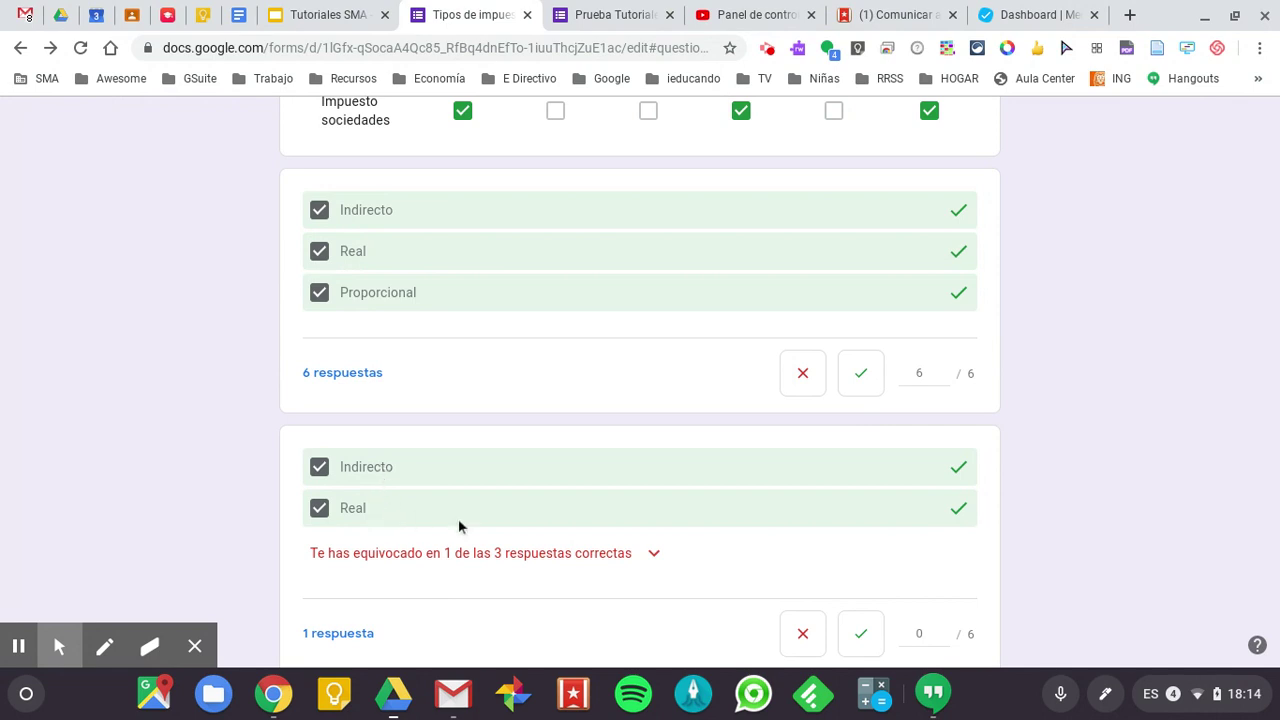
{"action": "scroll", "coordinate": [589, 561], "scroll_direction": "down", "scroll_amount": 1}
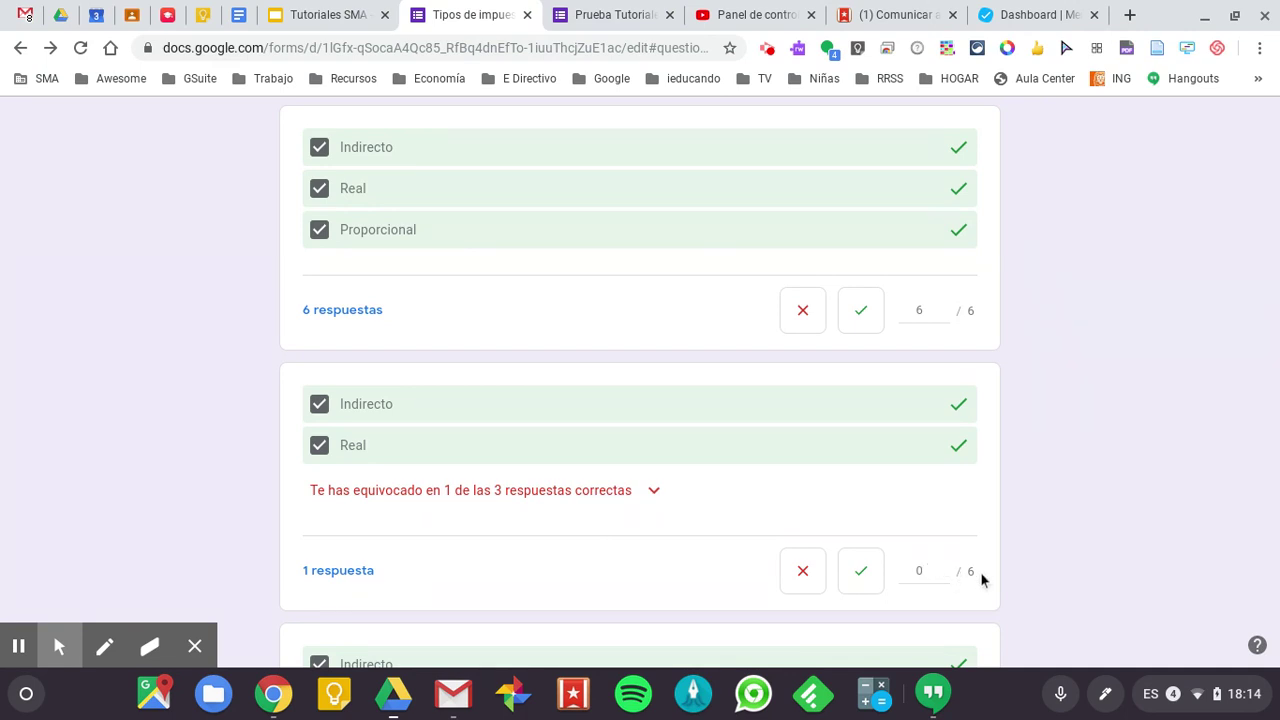
{"action": "left_click", "coordinate": [926, 571]}
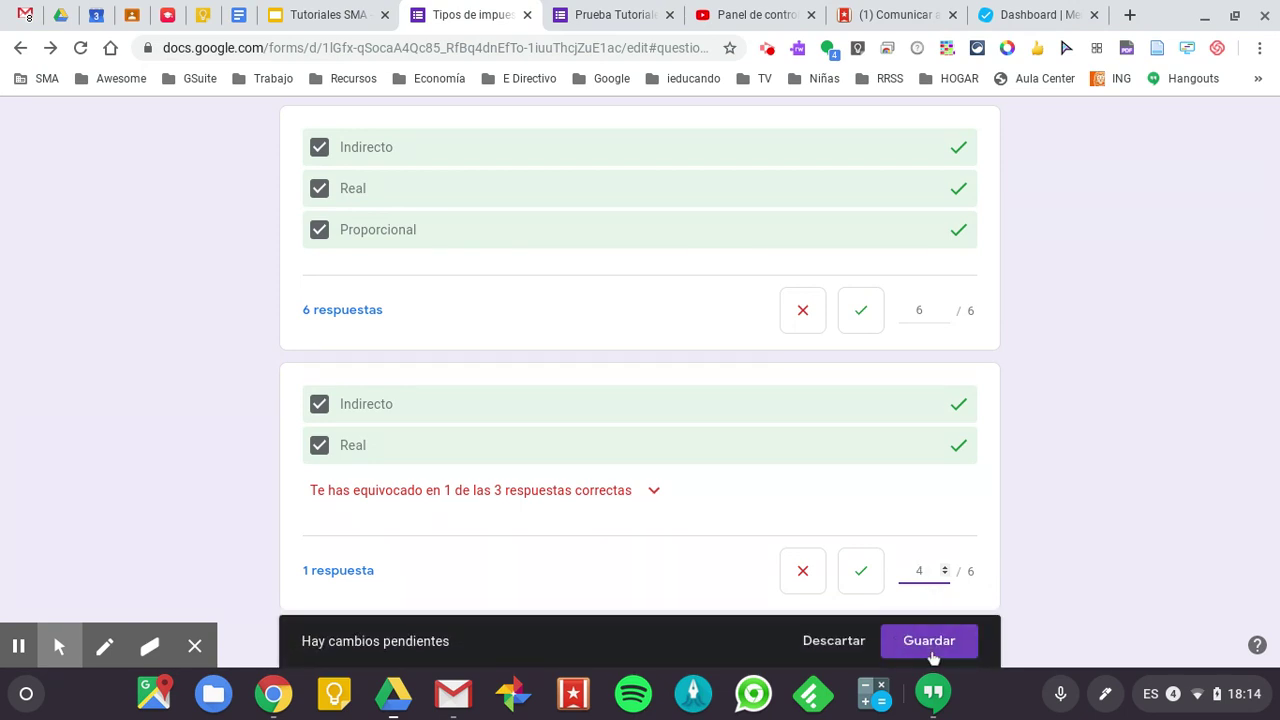
{"action": "left_click", "coordinate": [930, 642]}
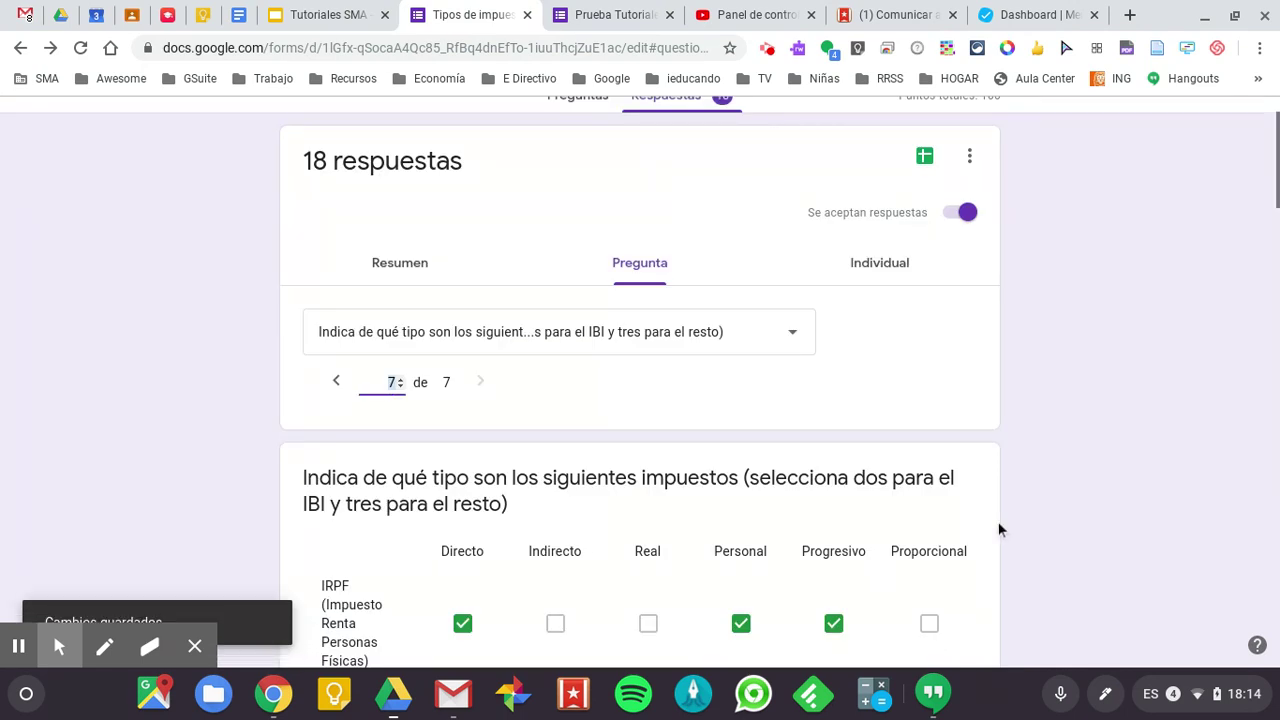
- Give the IVA row's "Indirecto, Proporcional" answer group a score of 4 points and save the grade
{"action": "scroll", "coordinate": [998, 530], "scroll_direction": "down", "scroll_amount": 6}
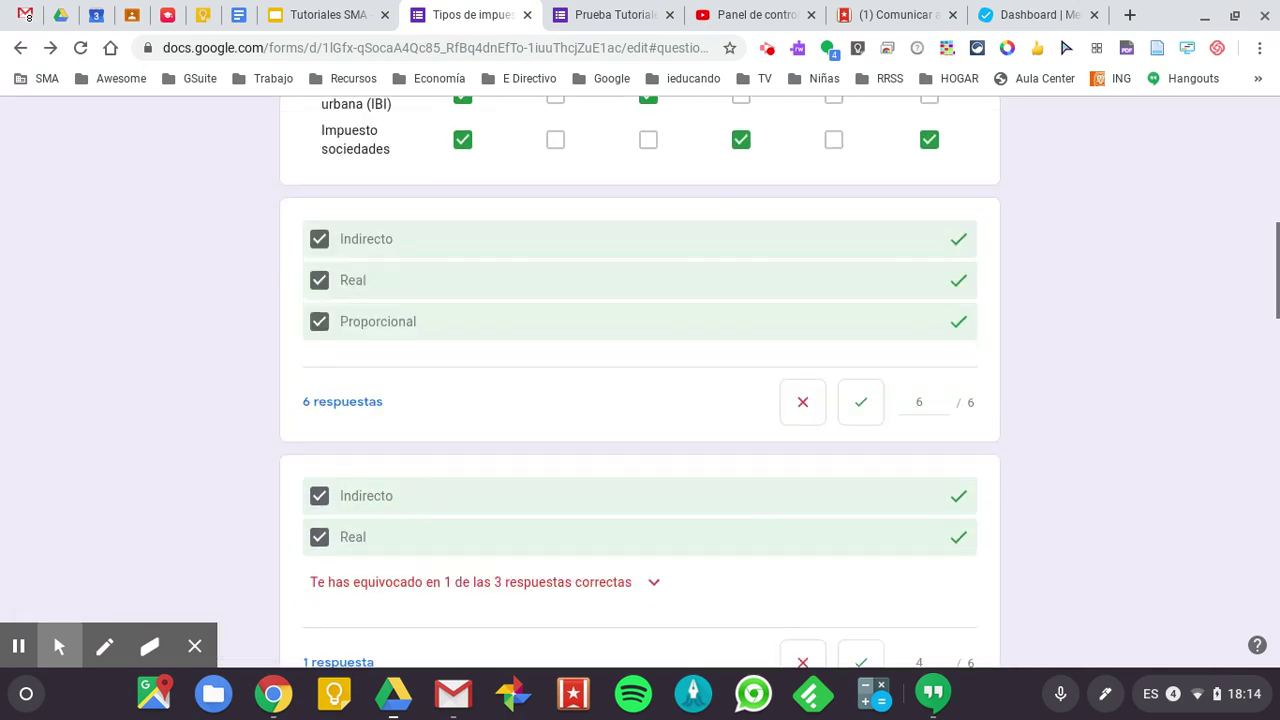
{"action": "scroll", "coordinate": [640, 380], "scroll_direction": "down", "scroll_amount": 3}
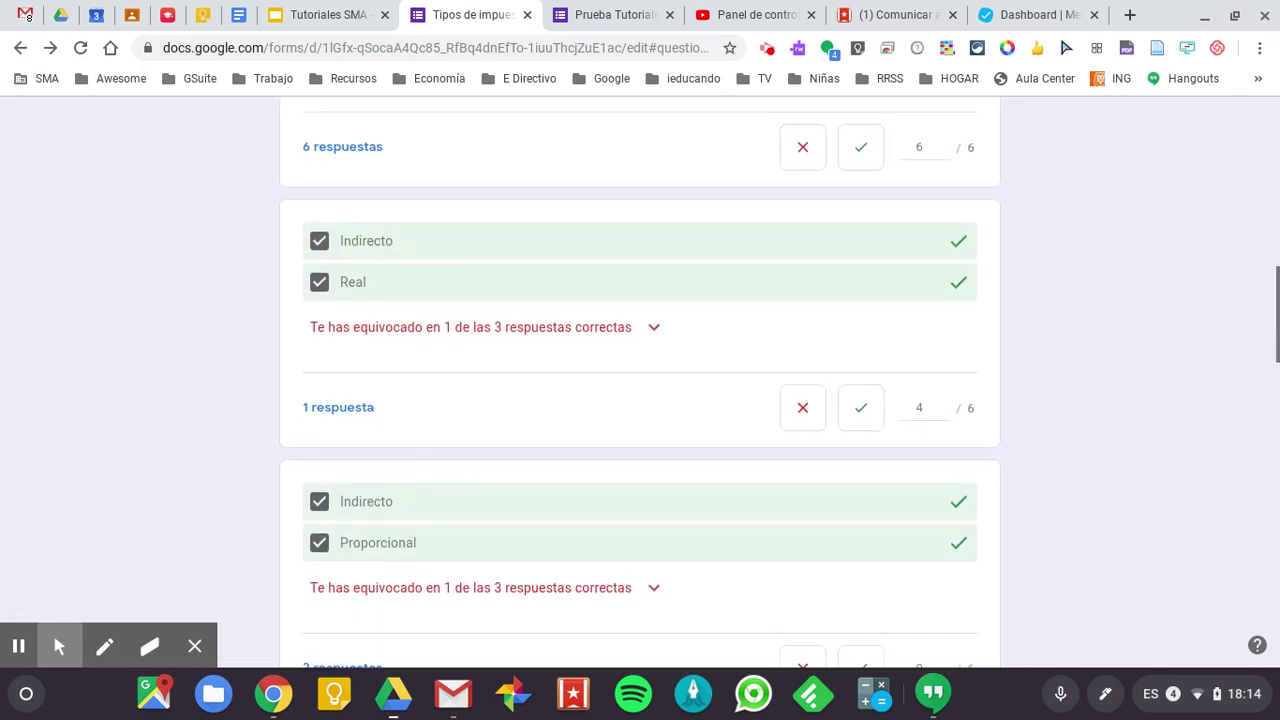
{"action": "scroll", "coordinate": [640, 380], "scroll_direction": "down", "scroll_amount": 2}
{"action": "scroll", "coordinate": [640, 380], "scroll_direction": "down", "scroll_amount": 1}
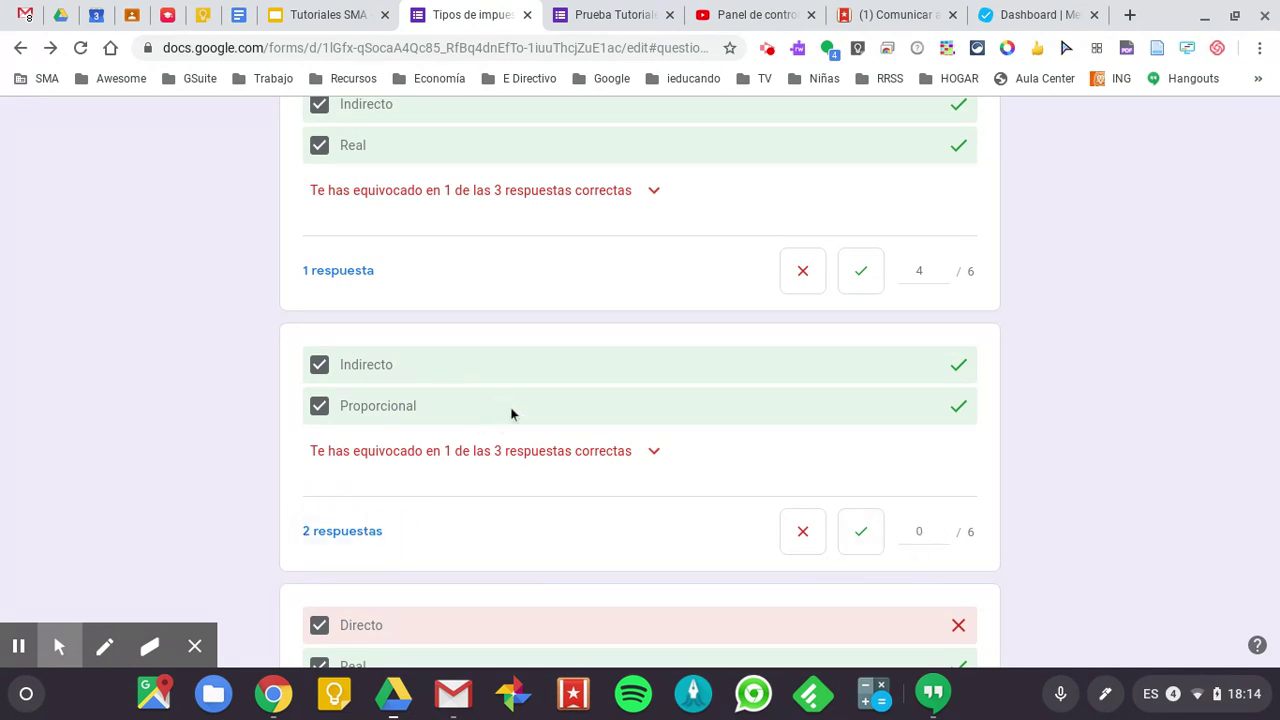
{"action": "left_click", "coordinate": [925, 537]}
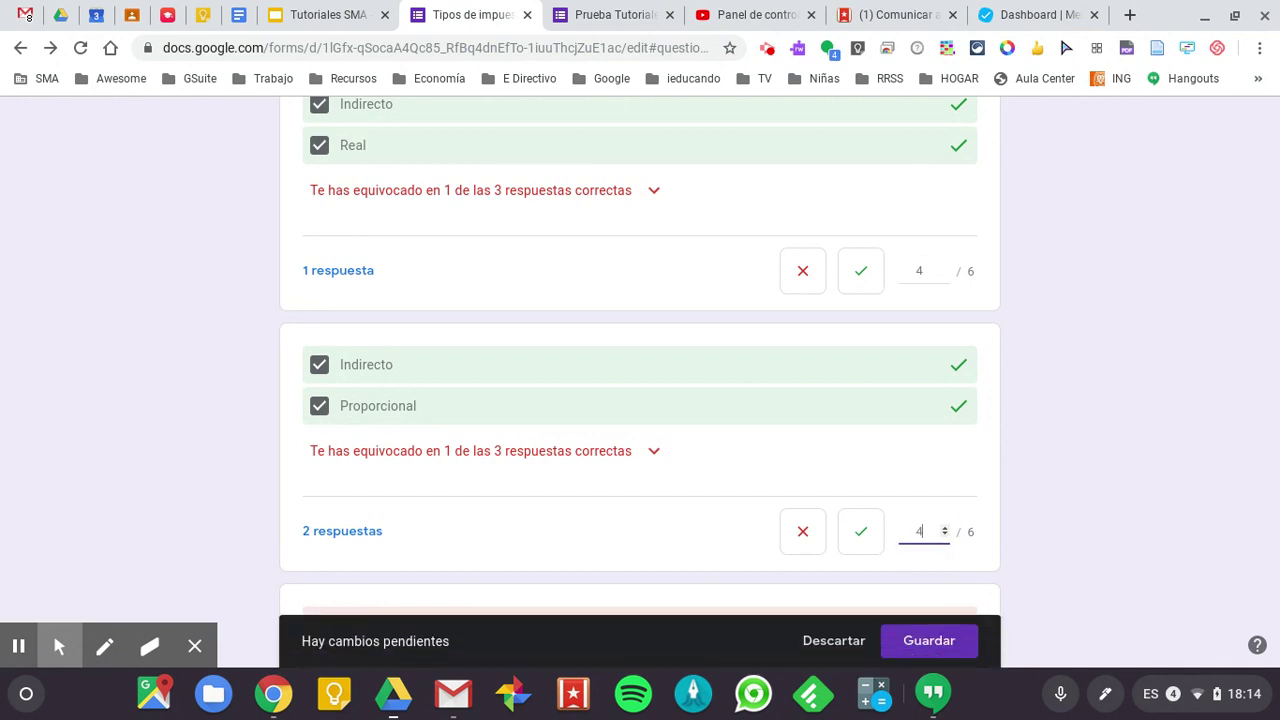
{"action": "left_click", "coordinate": [924, 640]}
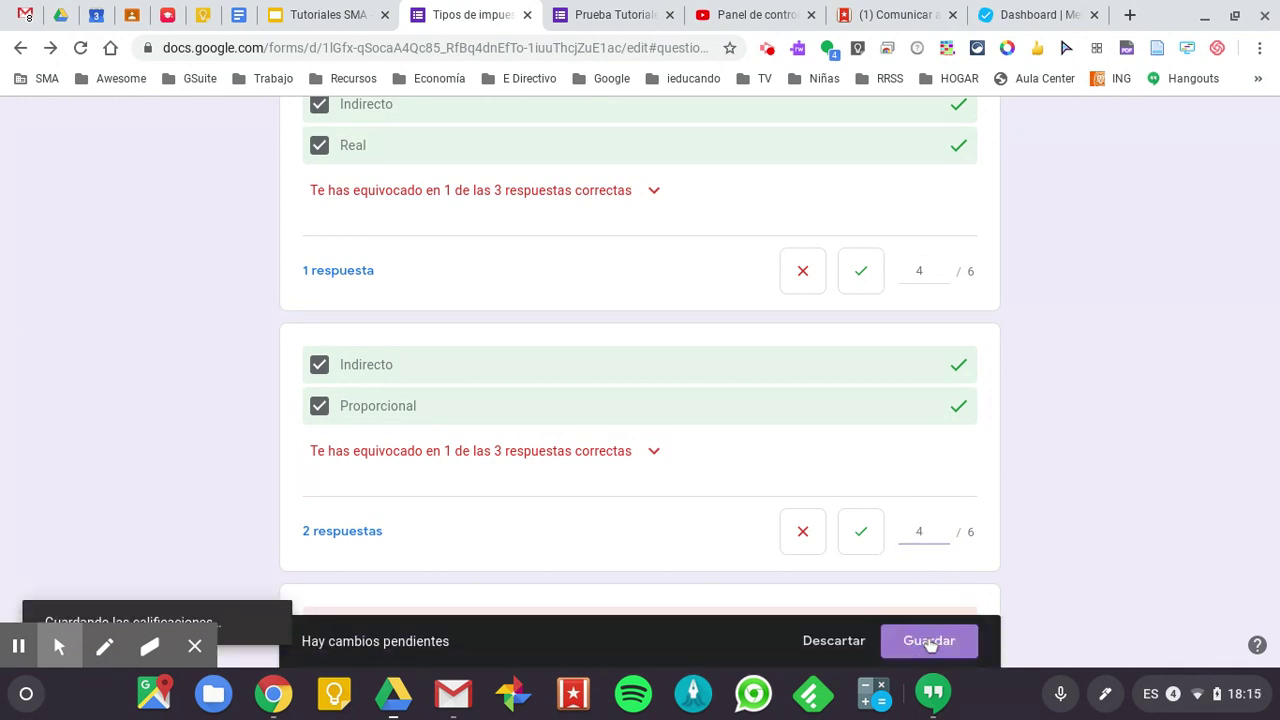
- Give the IVA row's "Directo, Real, Proporcional" answer group a score of 4 points and save the grade
{"action": "scroll", "coordinate": [951, 513], "scroll_direction": "down", "scroll_amount": 5}
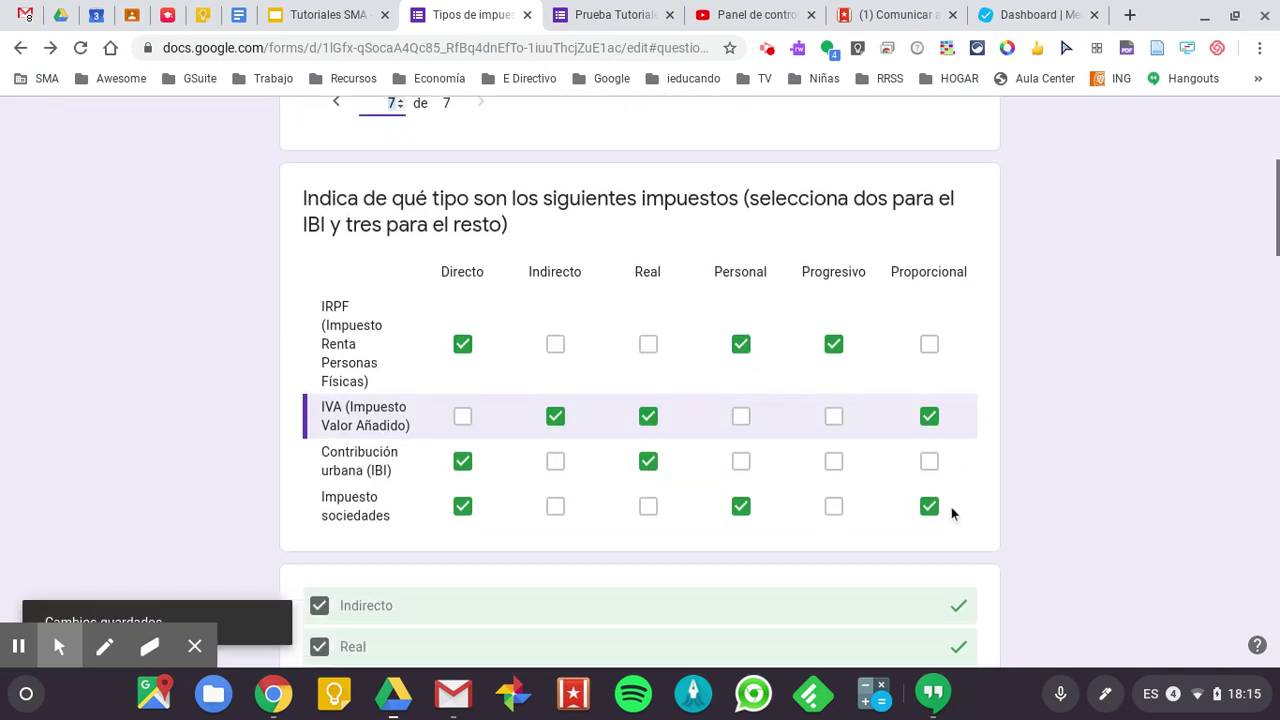
{"action": "scroll", "coordinate": [951, 513], "scroll_direction": "down", "scroll_amount": 5}
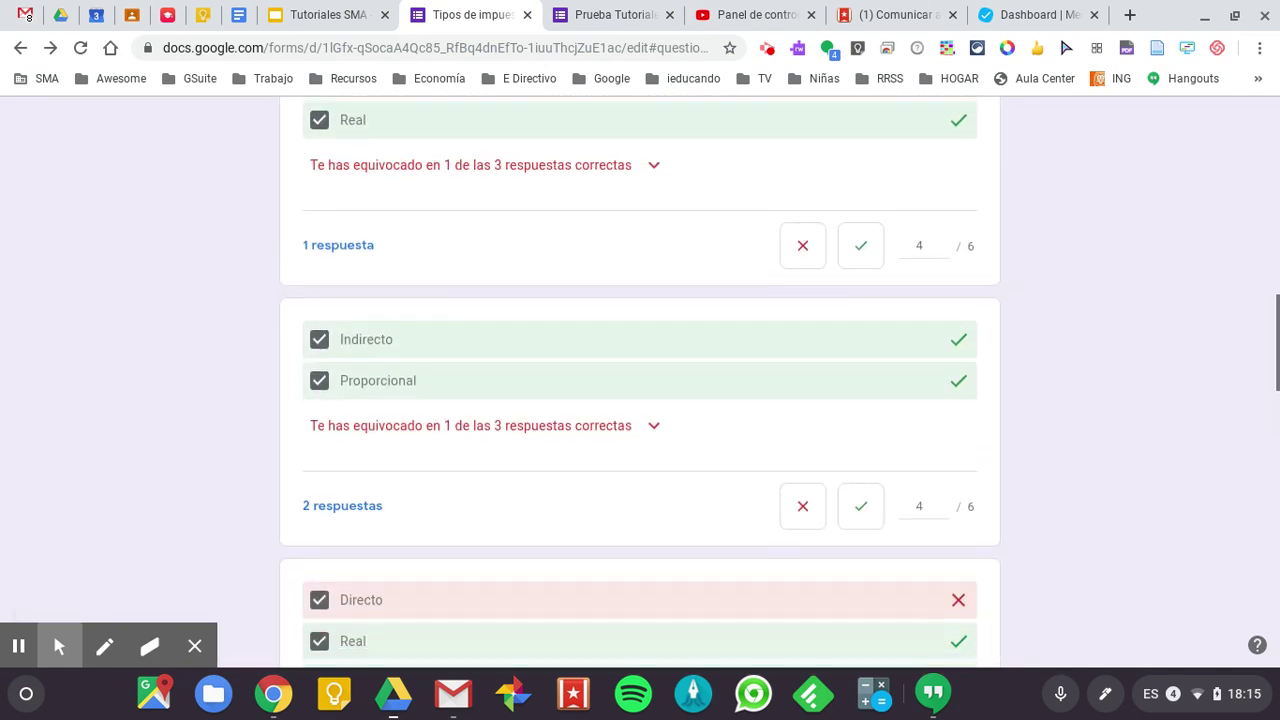
{"action": "scroll", "coordinate": [900, 524], "scroll_direction": "down", "scroll_amount": 2}
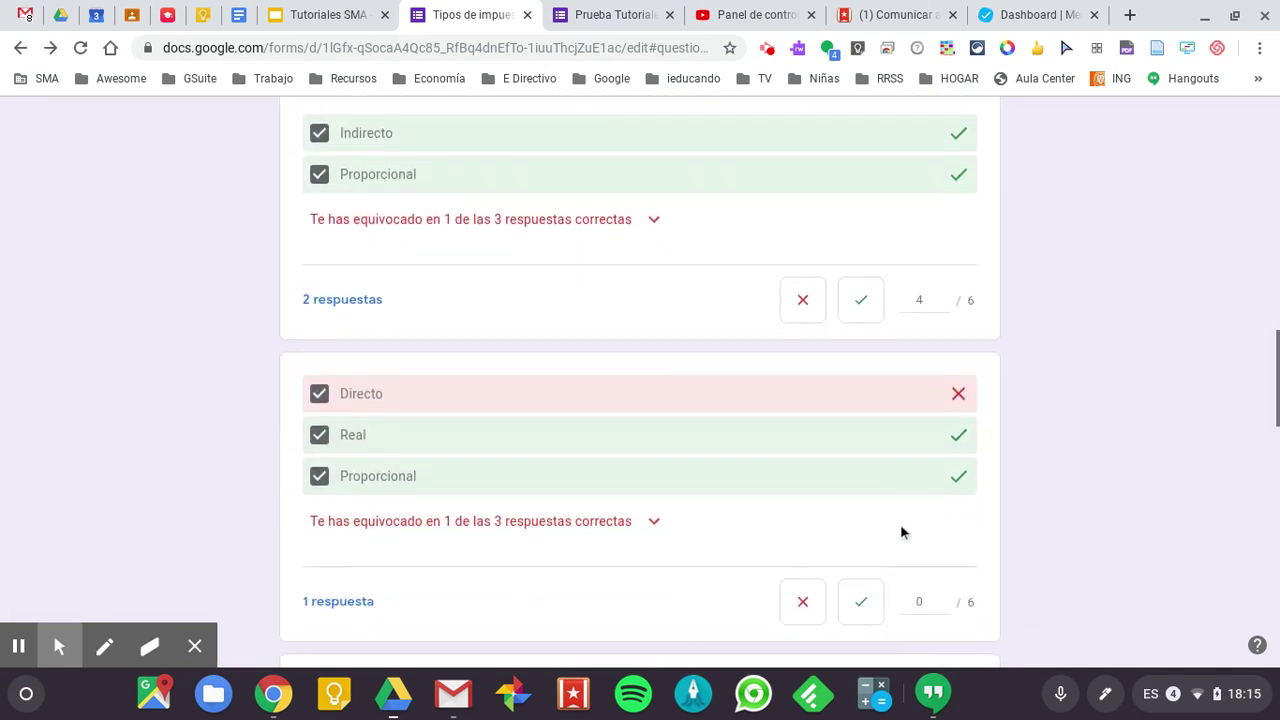
{"action": "scroll", "coordinate": [900, 532], "scroll_direction": "down", "scroll_amount": 1}
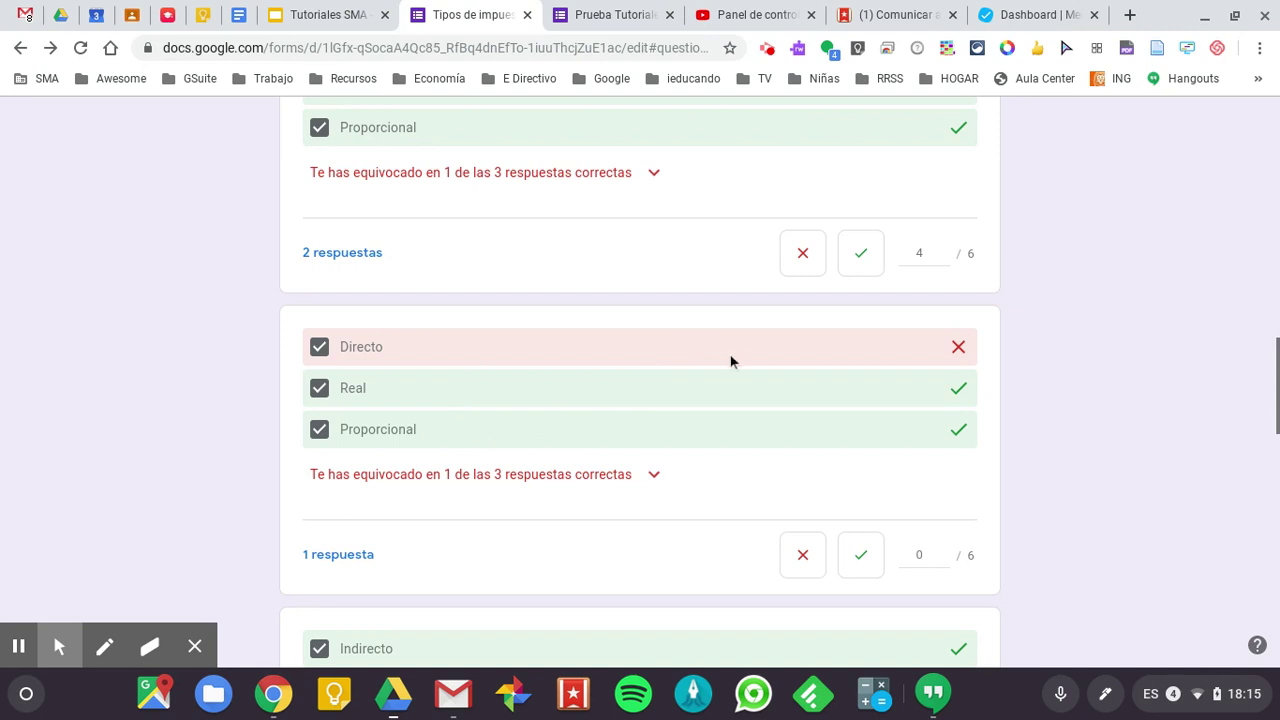
{"action": "left_click", "coordinate": [930, 557]}
{"action": "type", "text": "4"}
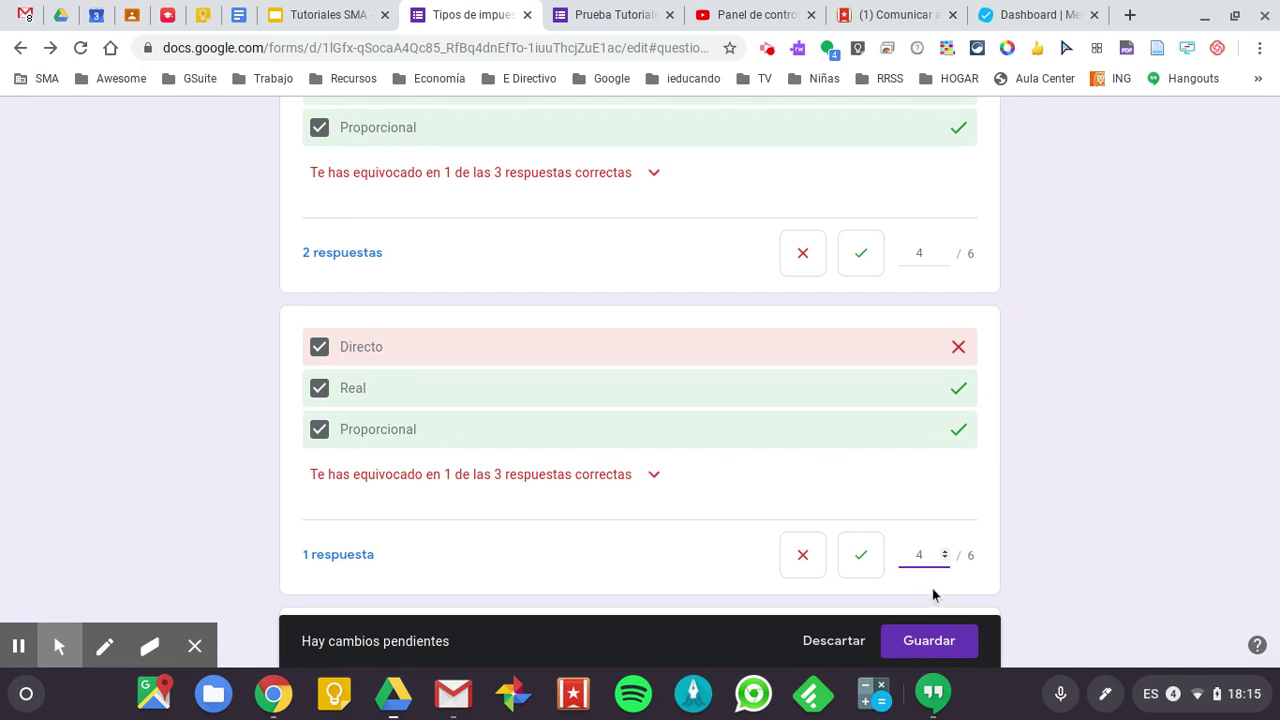
{"action": "left_click", "coordinate": [928, 641]}
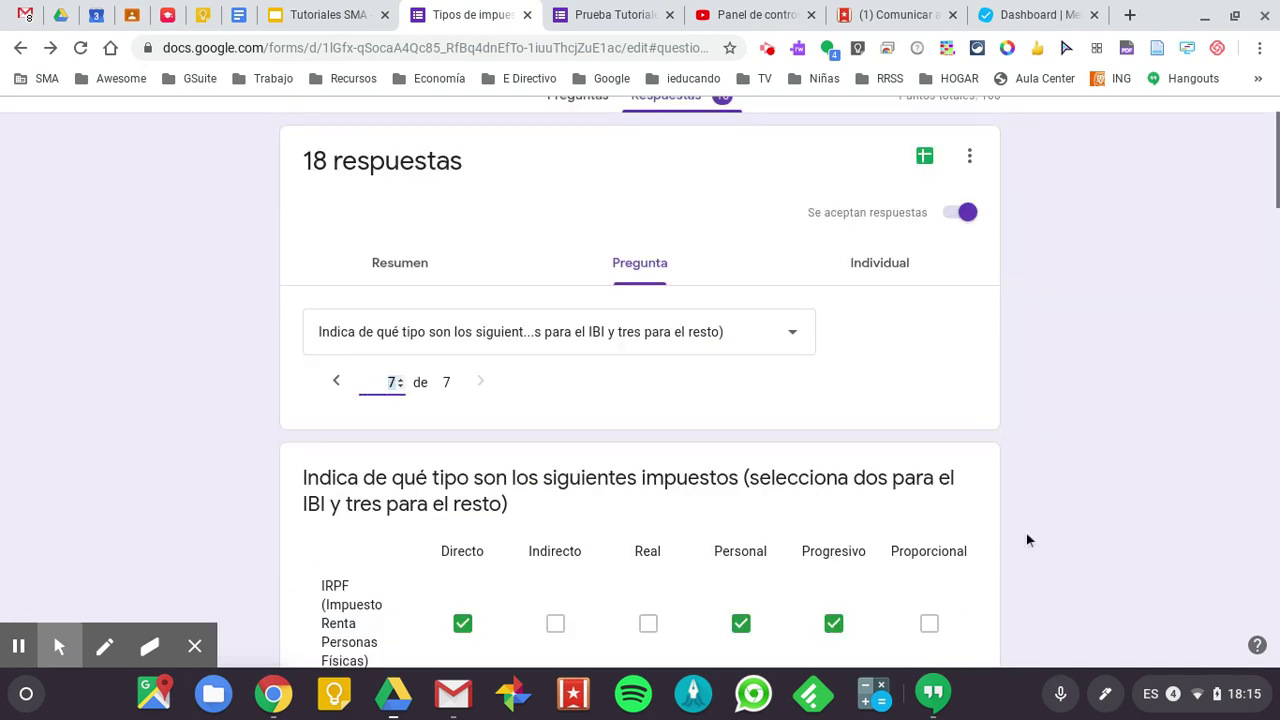
- Switch to the IRPF row of the tax grid, give its "Directo, Personal, Proporcional" answer group 4 points, and save the grade
{"action": "scroll", "coordinate": [1026, 540], "scroll_direction": "down", "scroll_amount": 15}
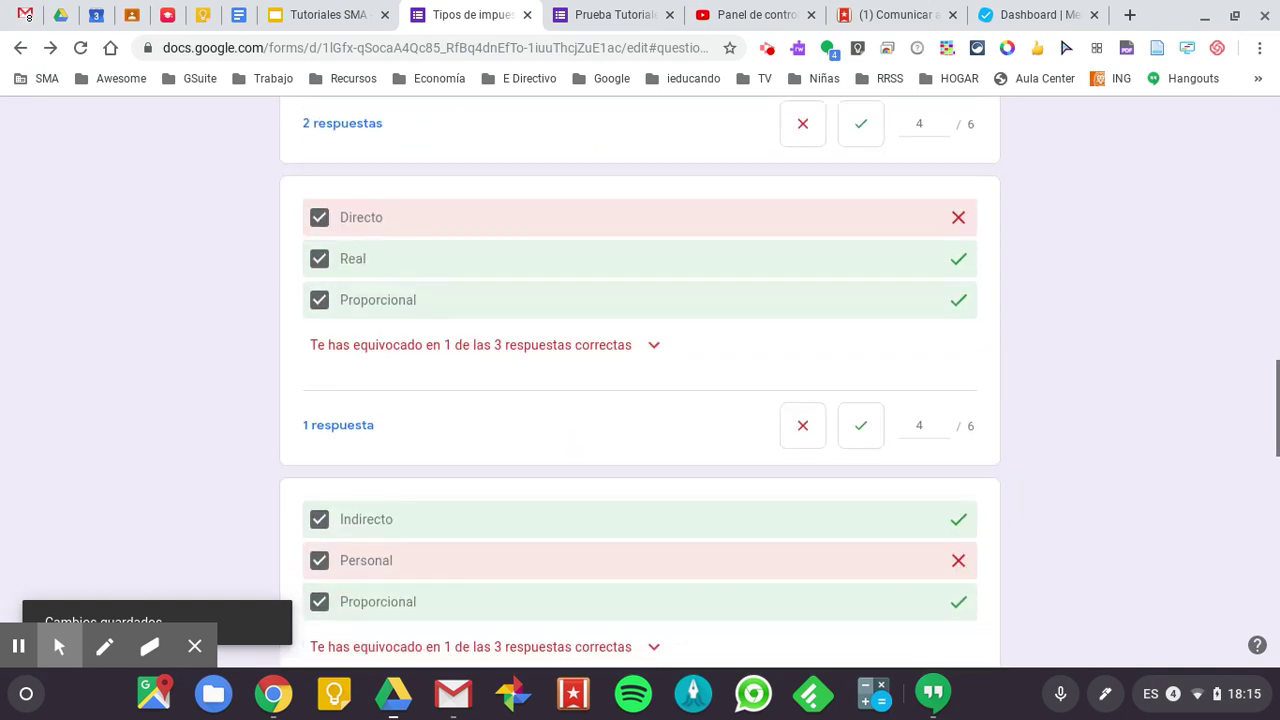
{"action": "scroll", "coordinate": [640, 380], "scroll_direction": "down", "scroll_amount": 10}
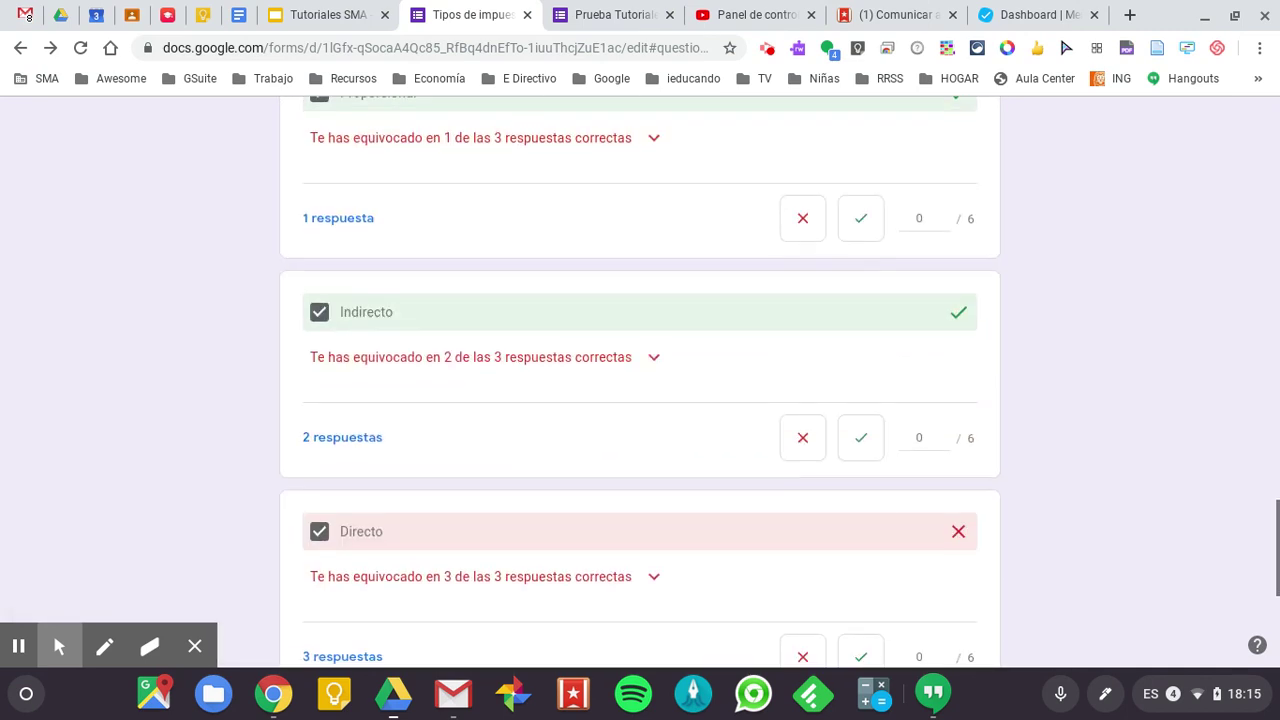
{"action": "scroll", "coordinate": [640, 380], "scroll_direction": "up", "scroll_amount": 5}
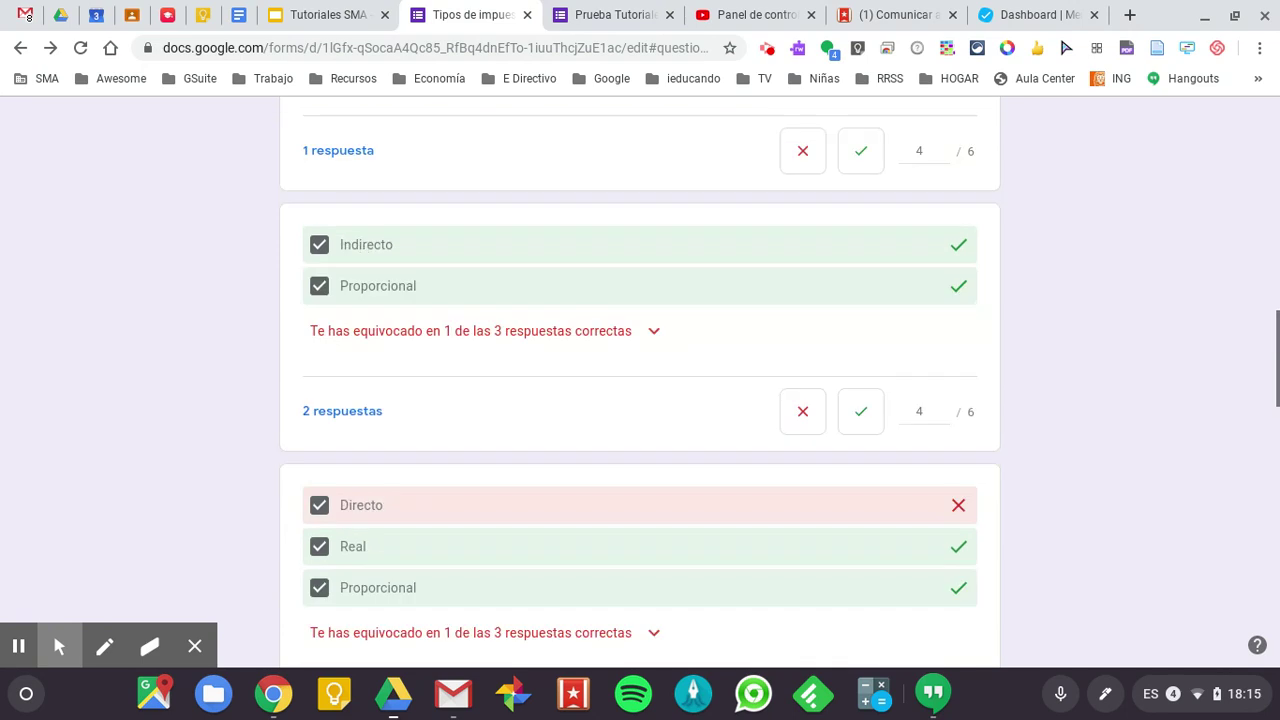
{"action": "scroll", "coordinate": [640, 380], "scroll_direction": "up", "scroll_amount": 8}
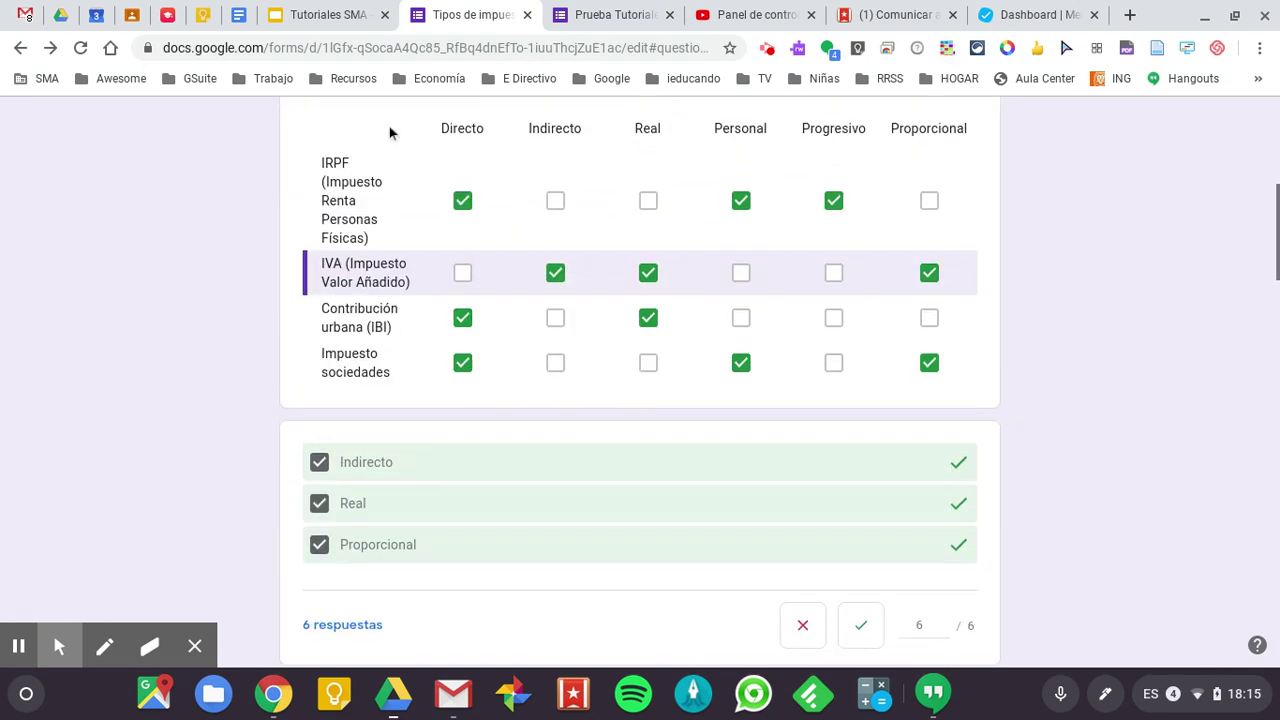
{"action": "left_click", "coordinate": [345, 199]}
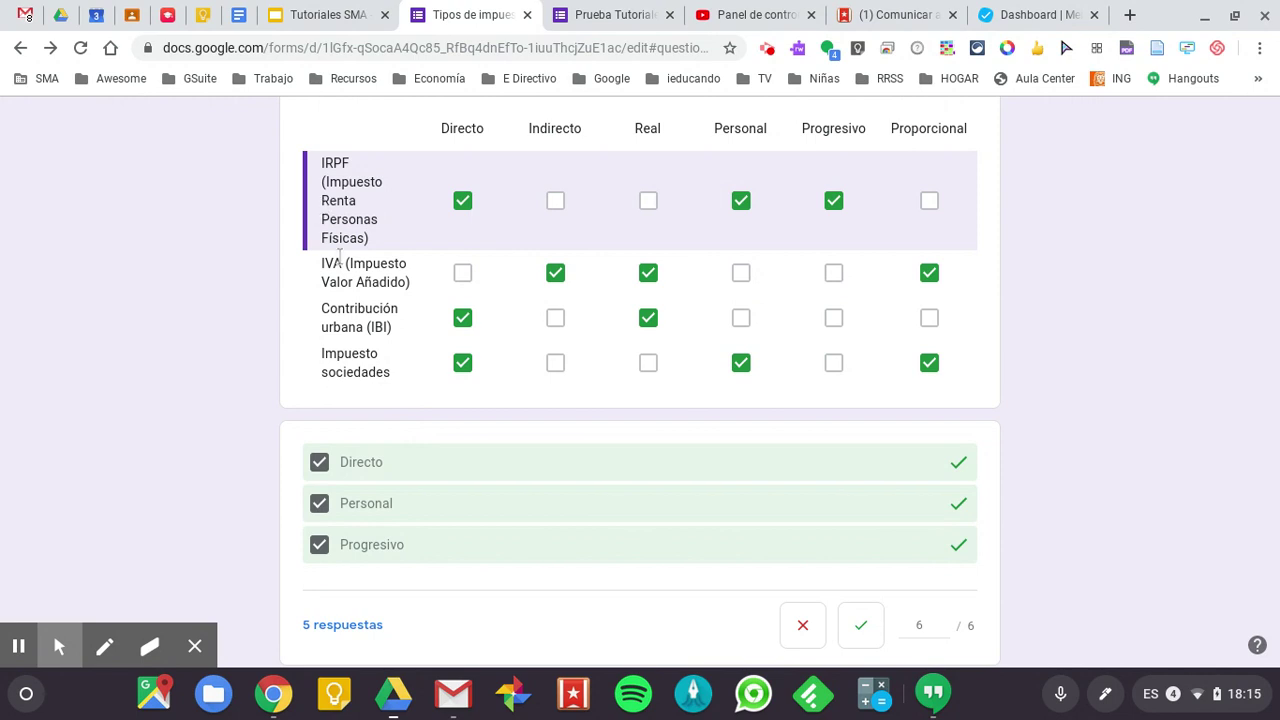
{"action": "scroll", "coordinate": [297, 444], "scroll_direction": "down", "scroll_amount": 5}
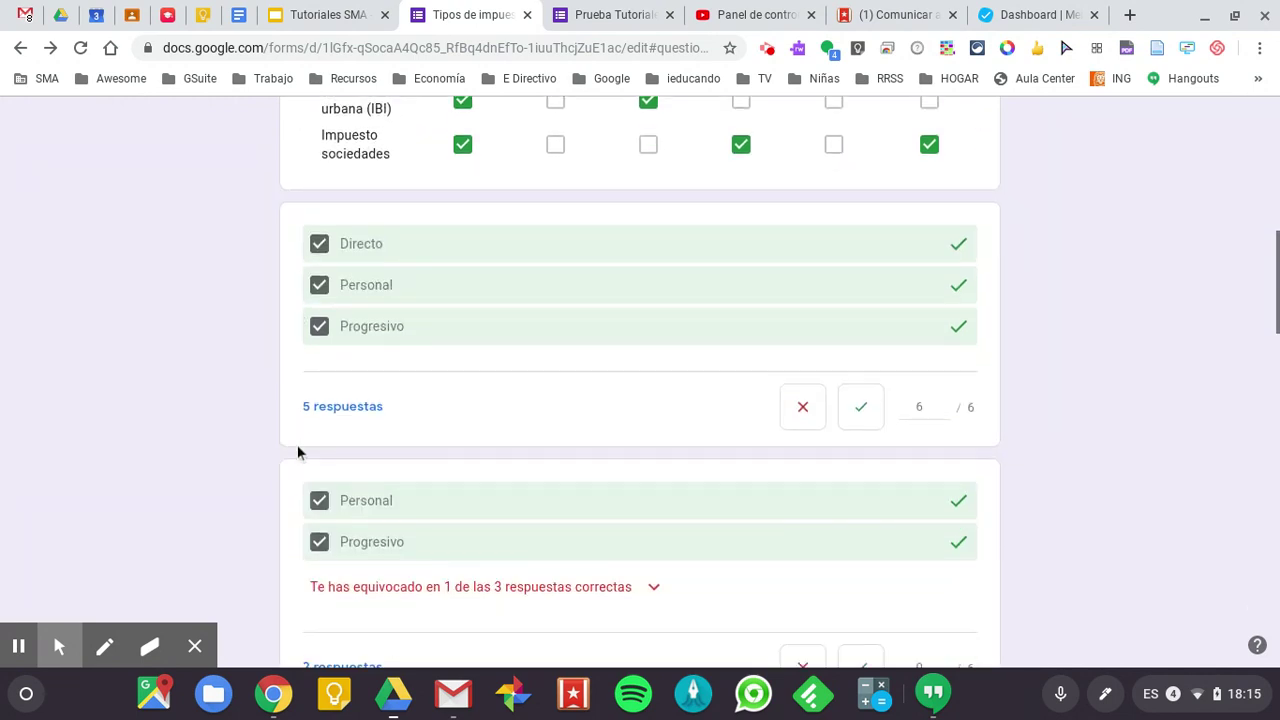
{"action": "scroll", "coordinate": [297, 449], "scroll_direction": "down", "scroll_amount": 5}
{"action": "scroll", "coordinate": [851, 290], "scroll_direction": "up", "scroll_amount": 1}
{"action": "scroll", "coordinate": [851, 290], "scroll_direction": "up", "scroll_amount": 1}
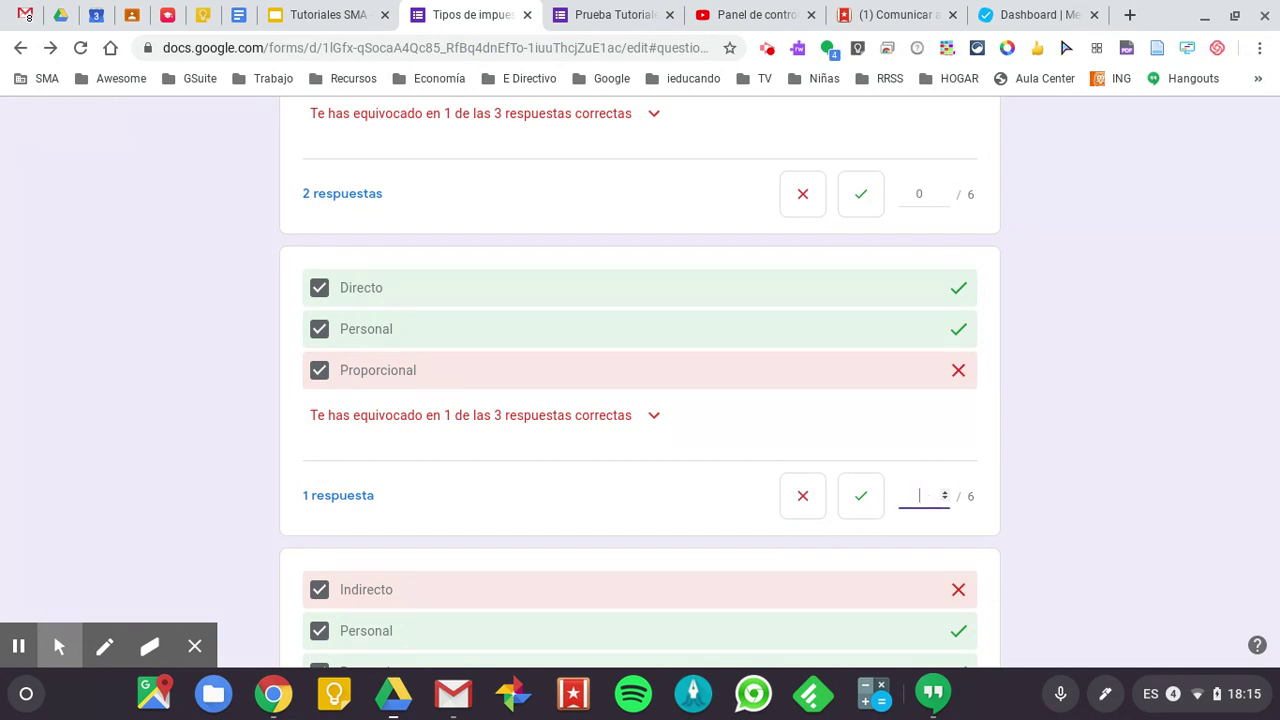
{"action": "type", "text": "4"}
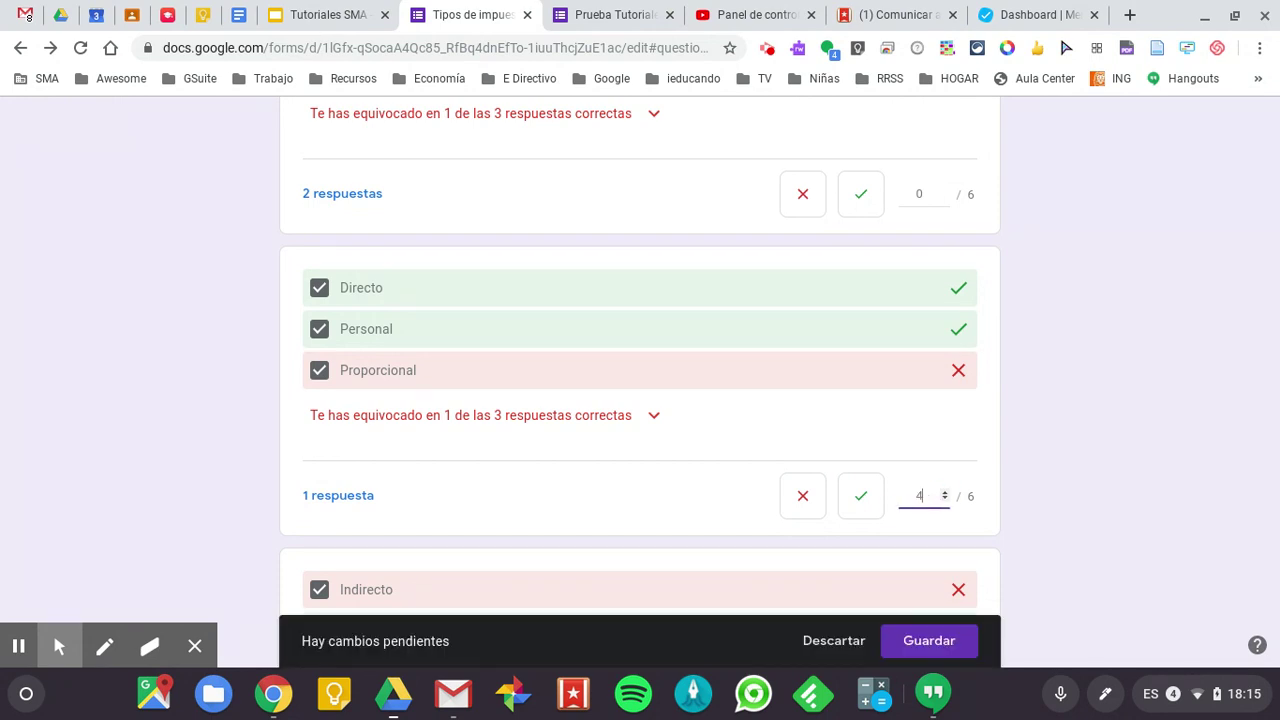
{"action": "left_click", "coordinate": [917, 642]}
- Switch to the Impuesto sociedades row of the tax grid, give its "Directo, Personal" answer group 4 points, and save the grade
{"action": "scroll", "coordinate": [918, 644], "scroll_direction": "down", "scroll_amount": 3}
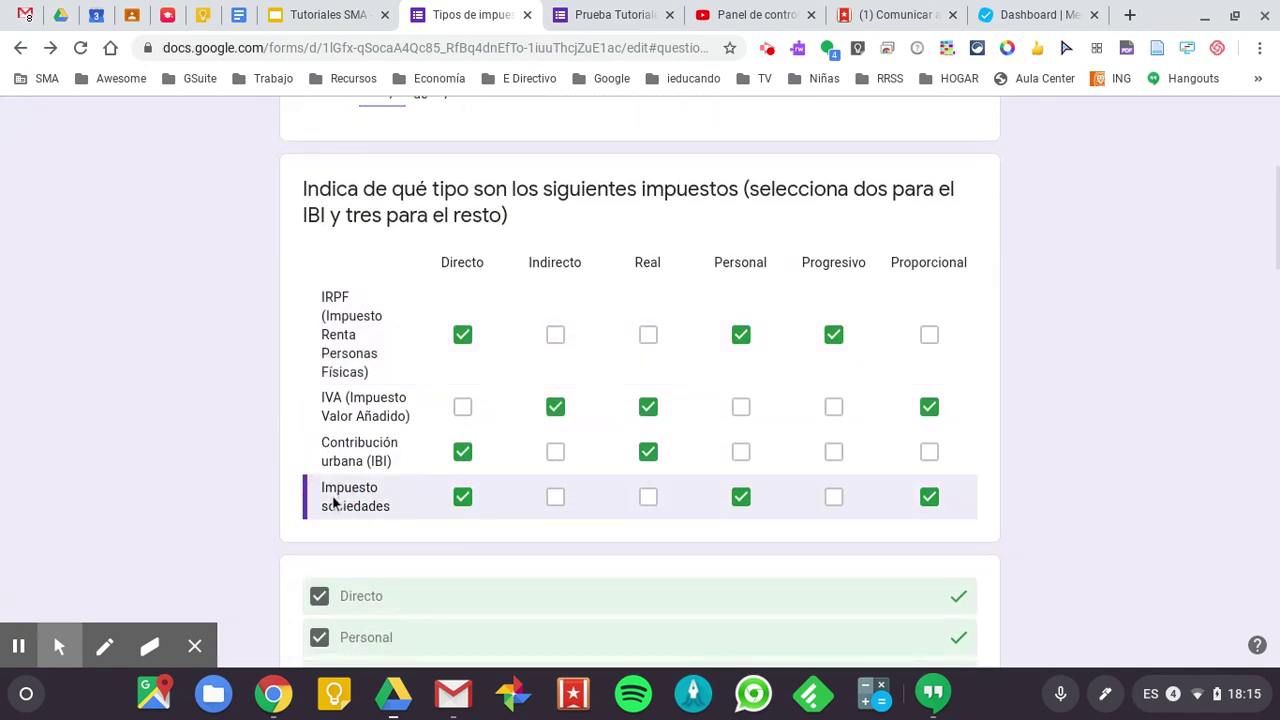
{"action": "scroll", "coordinate": [409, 499], "scroll_direction": "down", "scroll_amount": 2}
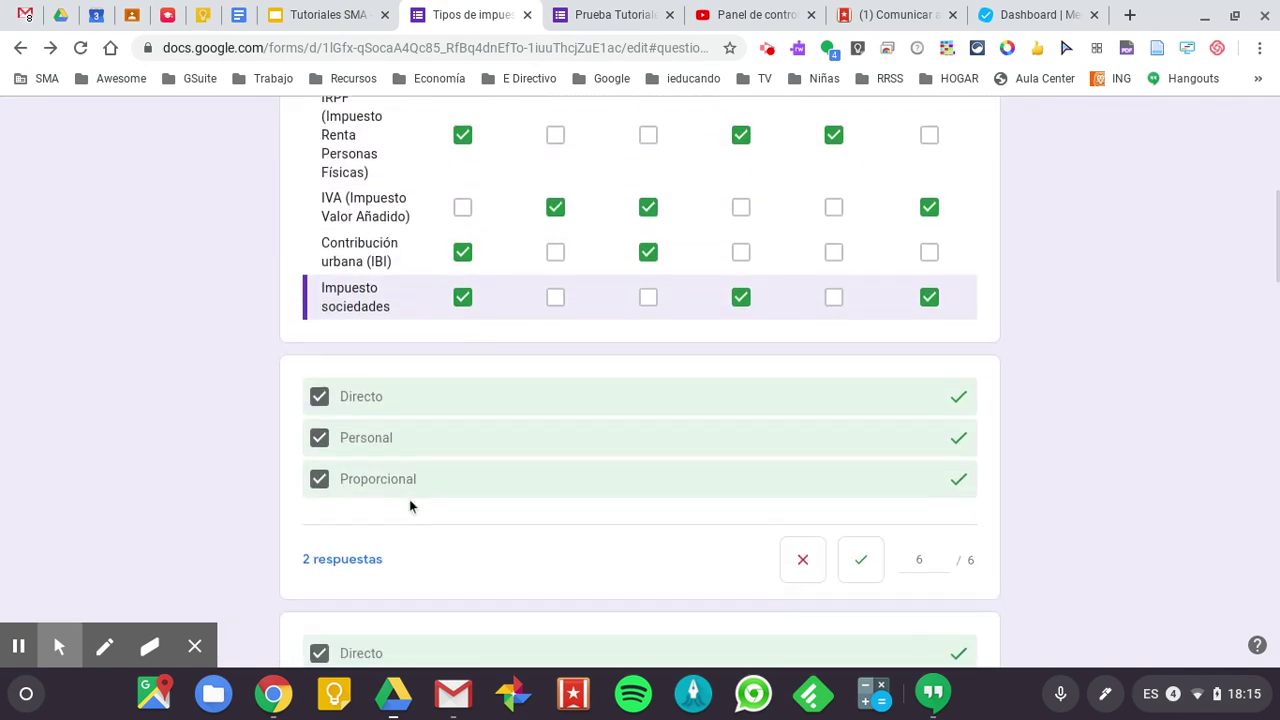
{"action": "scroll", "coordinate": [810, 467], "scroll_direction": "down", "scroll_amount": 2}
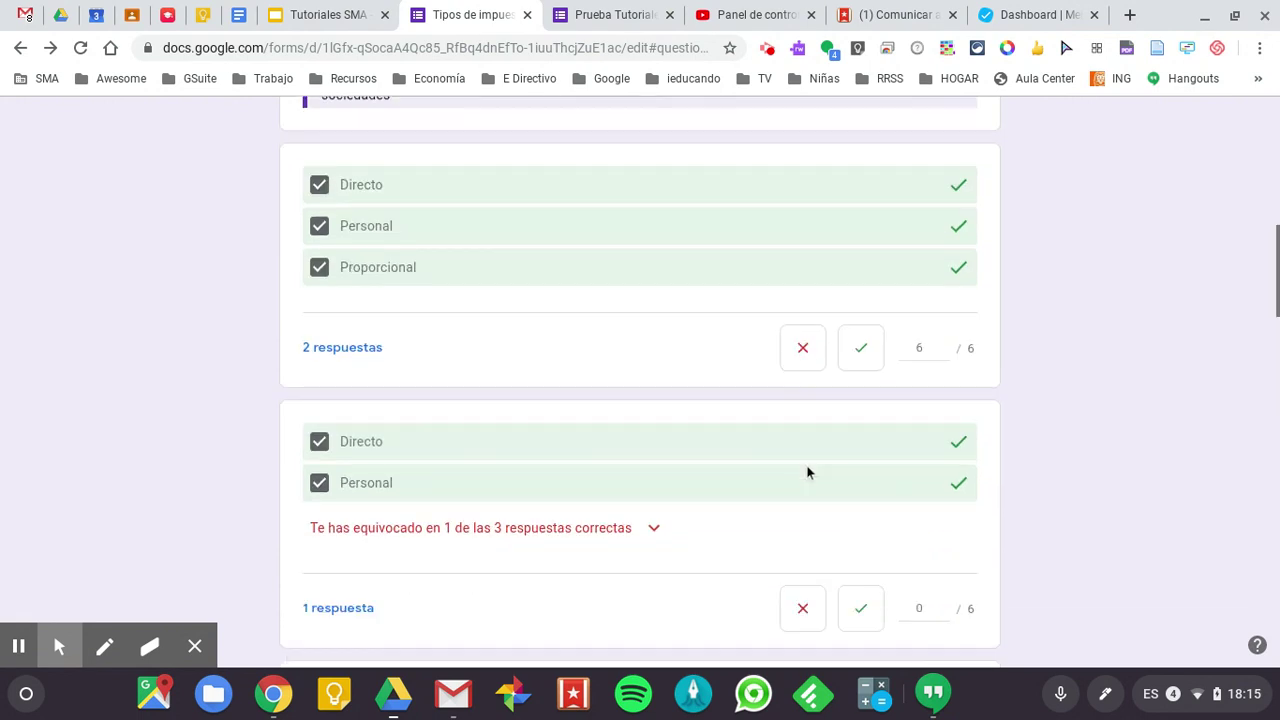
{"action": "scroll", "coordinate": [698, 465], "scroll_direction": "down", "scroll_amount": 1}
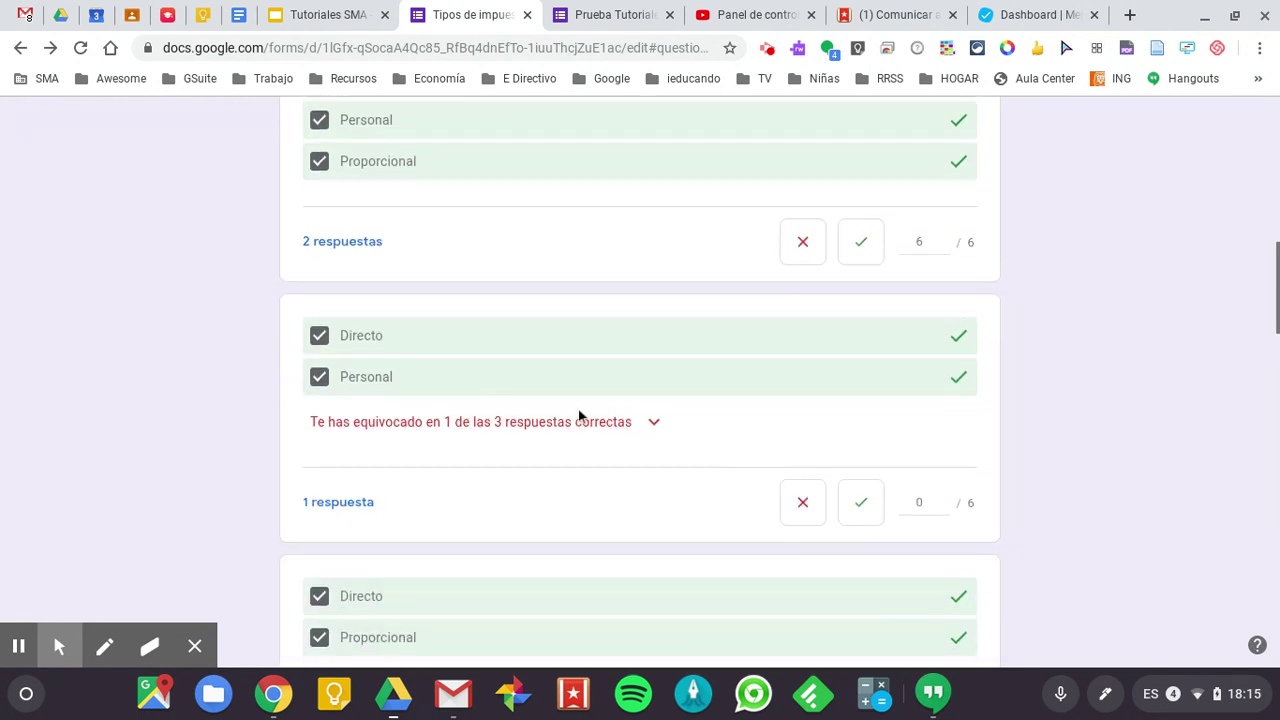
{"action": "left_click", "coordinate": [924, 499]}
{"action": "key", "text": "BackSpace"}
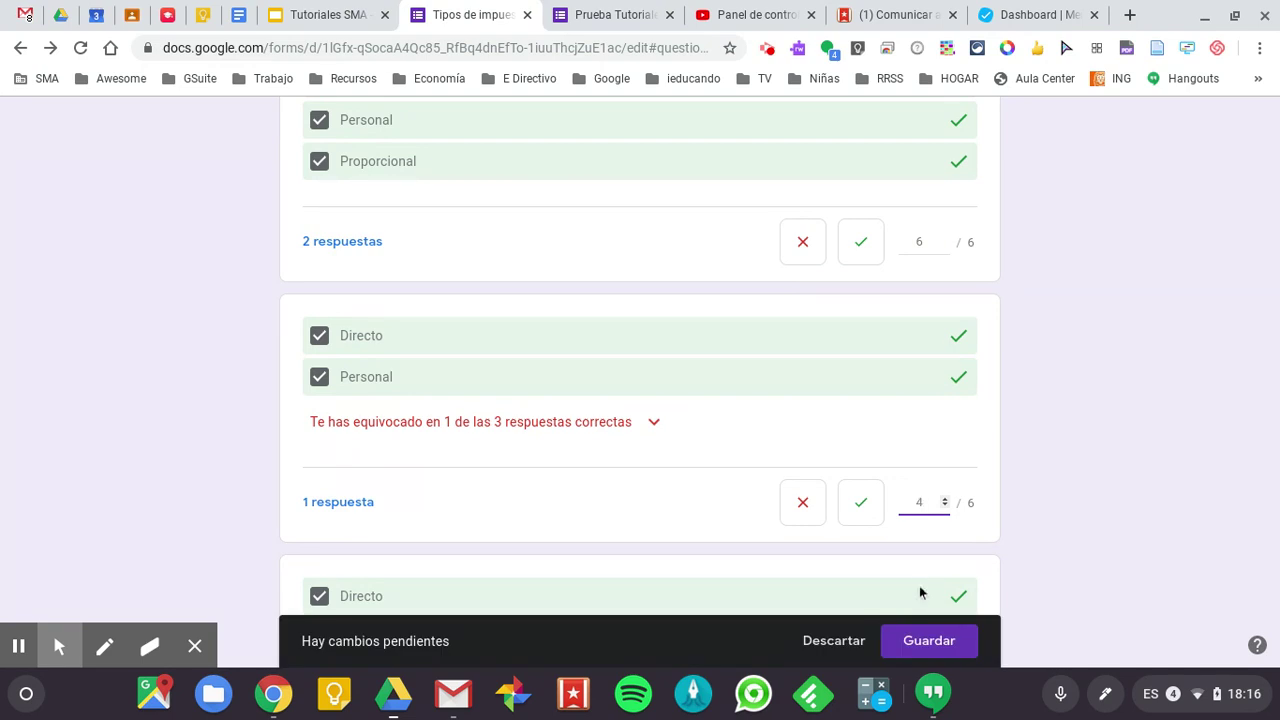
{"action": "left_click", "coordinate": [929, 640]}
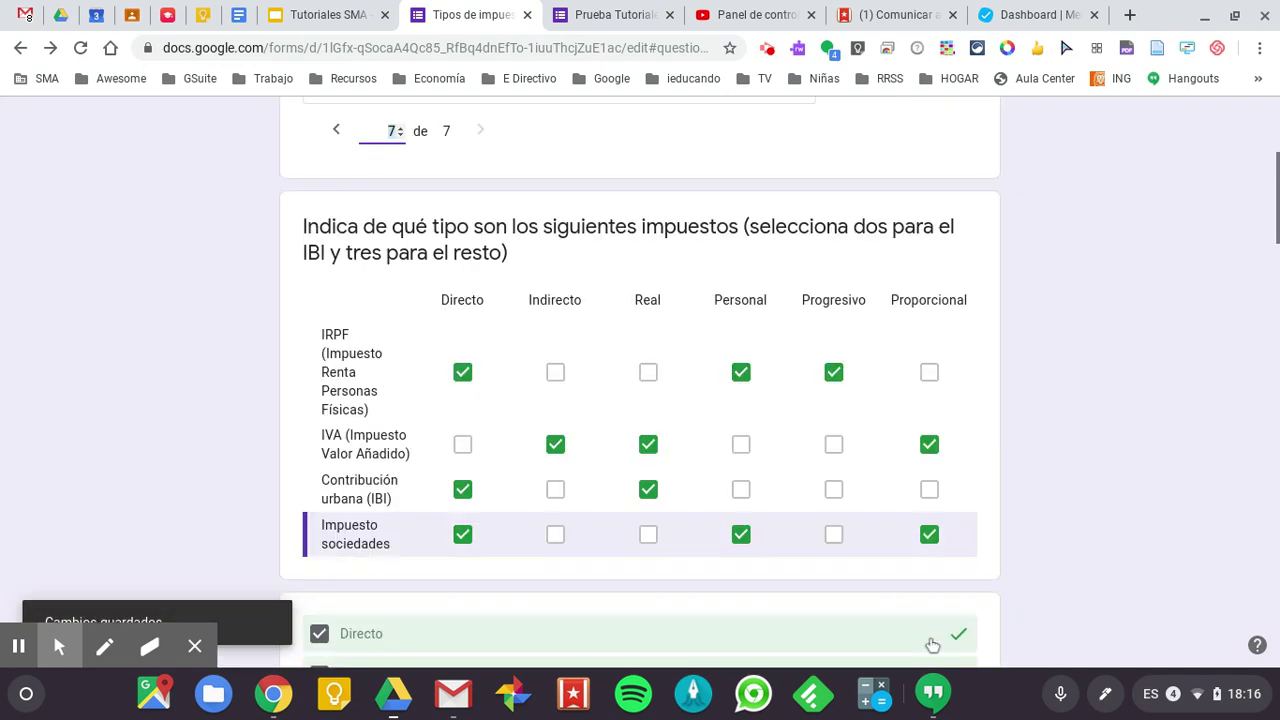
- Look over the answer groups and their scores for the IVA and IRPF rows of the tax grid
{"action": "scroll", "coordinate": [932, 645], "scroll_direction": "down", "scroll_amount": 9}
{"action": "scroll", "coordinate": [932, 645], "scroll_direction": "up", "scroll_amount": 5}
{"action": "scroll", "coordinate": [390, 482], "scroll_direction": "up", "scroll_amount": 3}
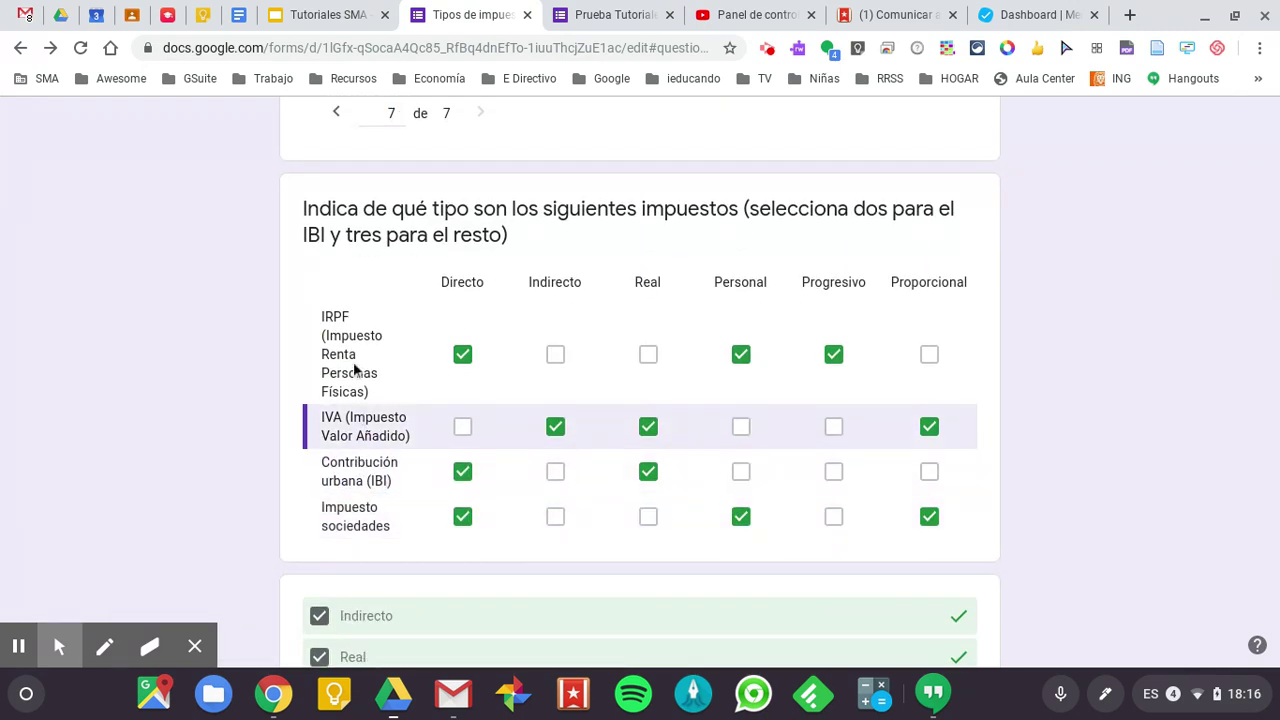
{"action": "scroll", "coordinate": [355, 370], "scroll_direction": "down", "scroll_amount": 1}
{"action": "scroll", "coordinate": [355, 370], "scroll_direction": "down", "scroll_amount": 6}
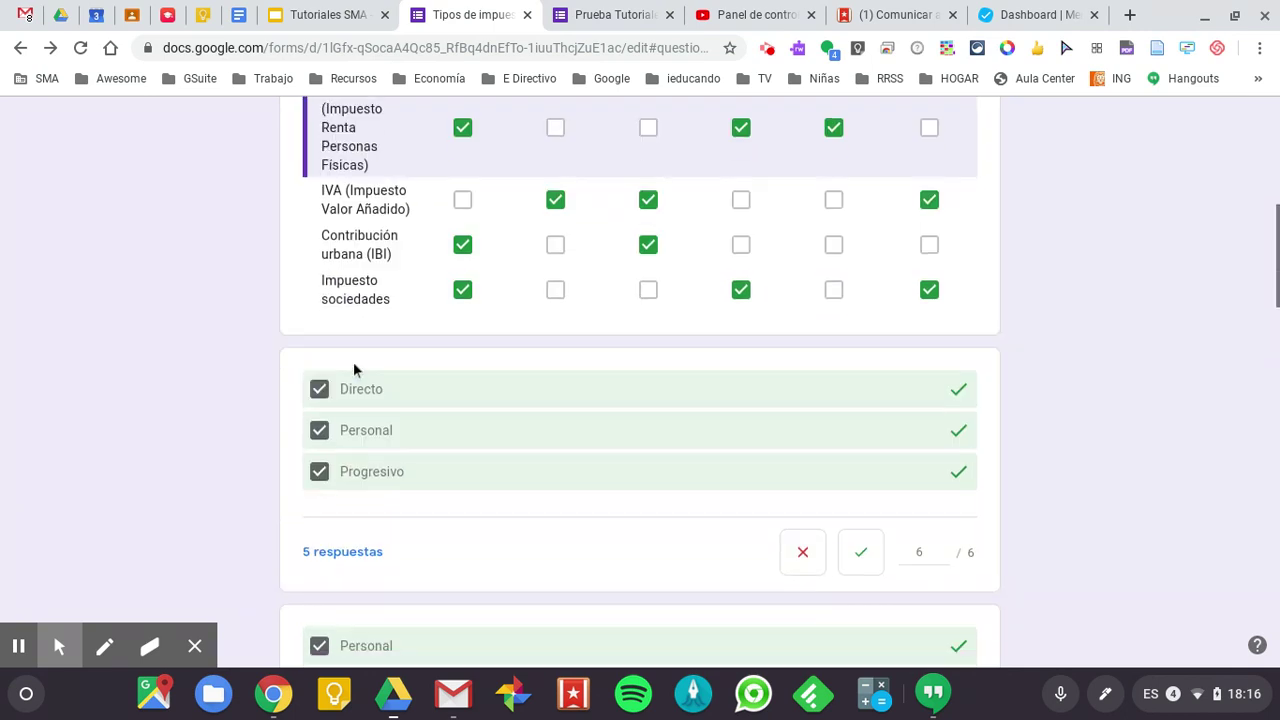
{"action": "scroll", "coordinate": [355, 370], "scroll_direction": "up", "scroll_amount": 3}
{"action": "scroll", "coordinate": [639, 383], "scroll_direction": "up", "scroll_amount": 6}
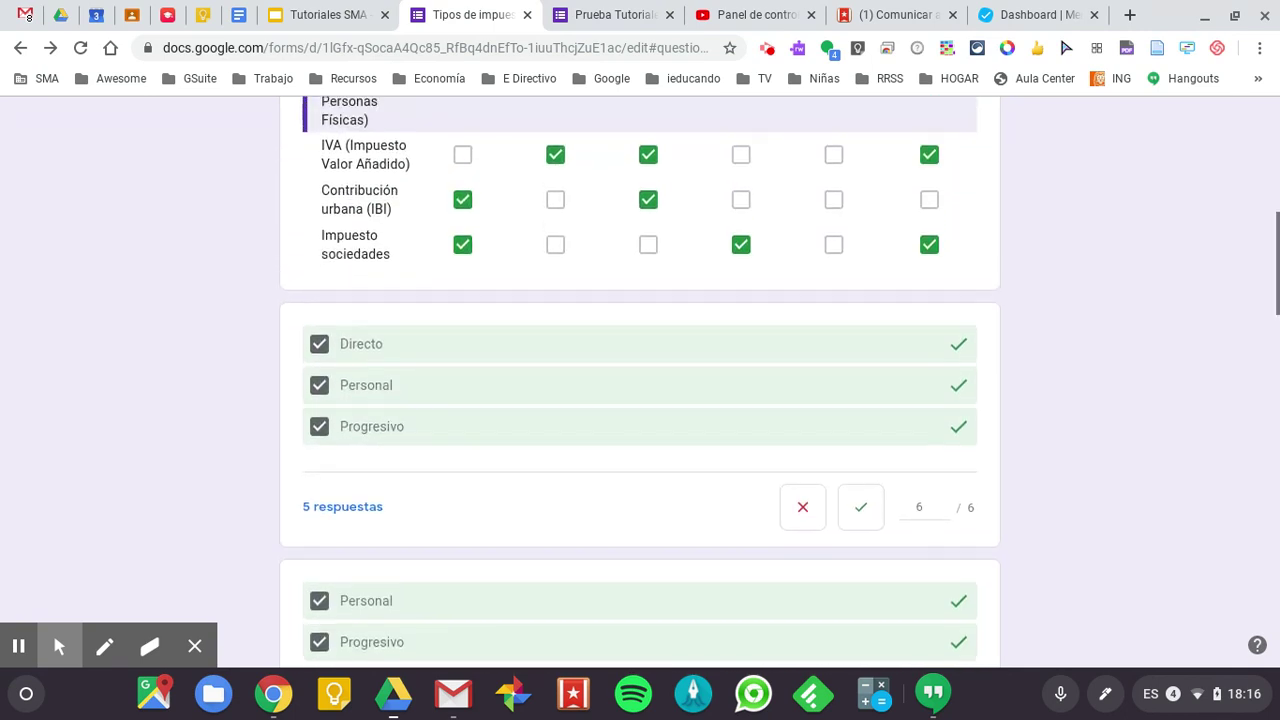
{"action": "scroll", "coordinate": [646, 297], "scroll_direction": "up", "scroll_amount": 2}
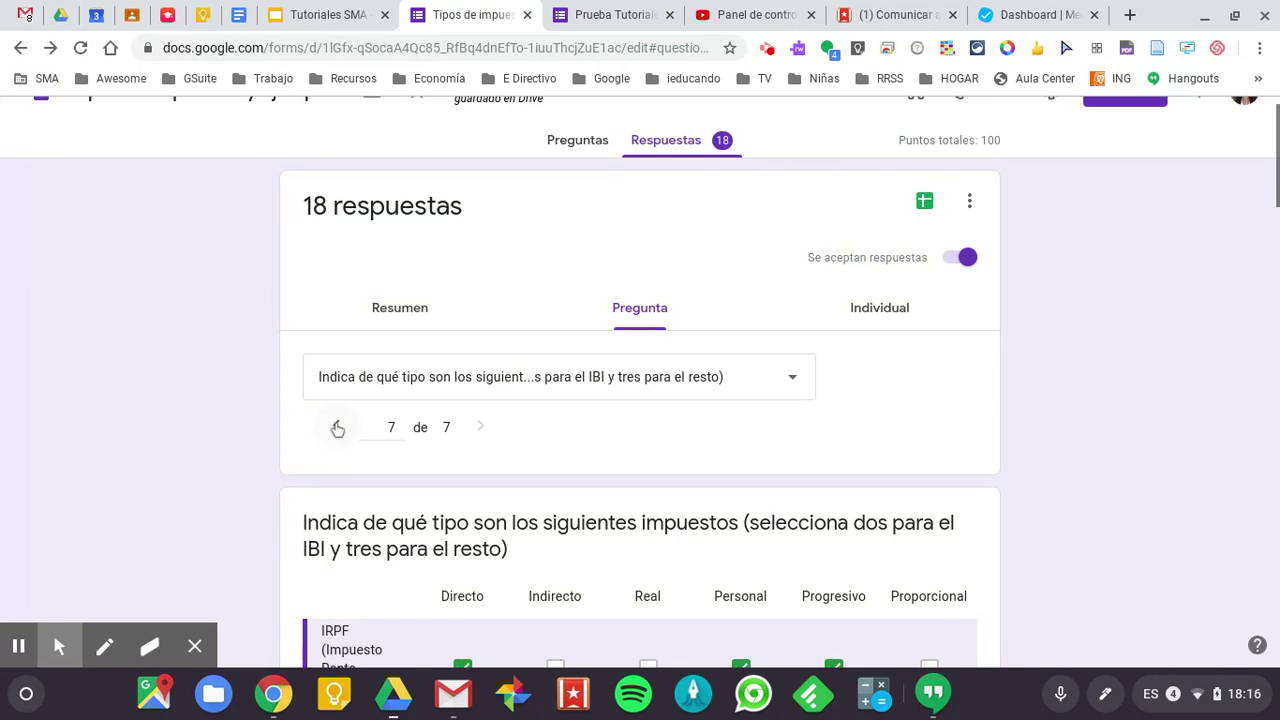
- View the grouped answers of question 6, and return to question 7 to look over the tax grid and its answer groups
{"action": "left_click", "coordinate": [338, 428]}
{"action": "scroll", "coordinate": [488, 482], "scroll_direction": "down", "scroll_amount": 5}
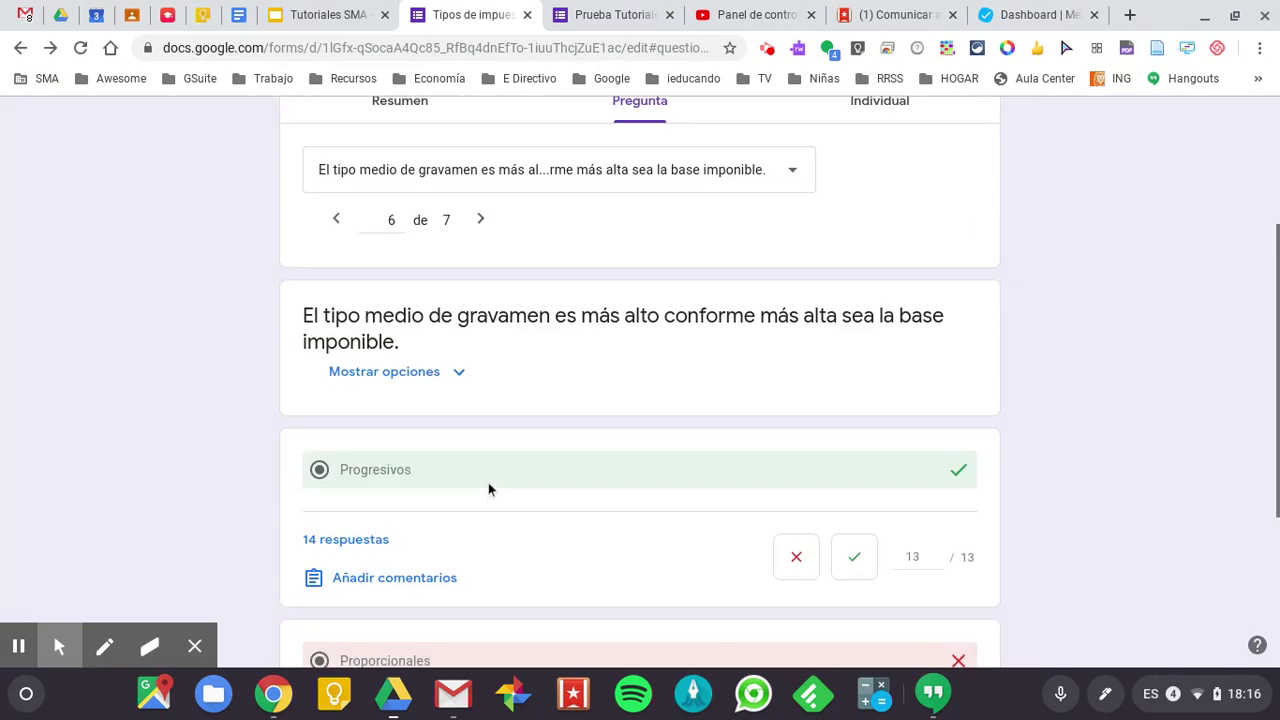
{"action": "scroll", "coordinate": [488, 486], "scroll_direction": "up", "scroll_amount": 3}
{"action": "scroll", "coordinate": [488, 480], "scroll_direction": "up", "scroll_amount": 3}
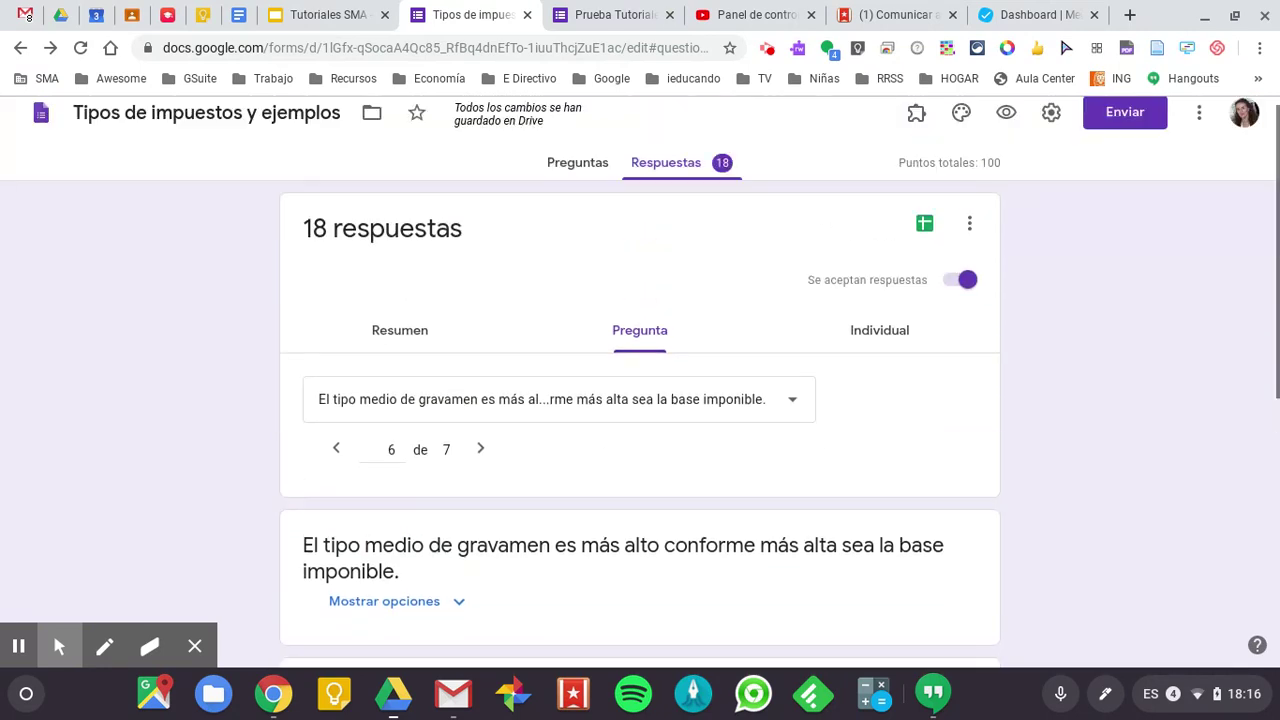
{"action": "left_click", "coordinate": [483, 466]}
{"action": "scroll", "coordinate": [483, 468], "scroll_direction": "down", "scroll_amount": 2}
{"action": "scroll", "coordinate": [500, 450], "scroll_direction": "up", "scroll_amount": 2}
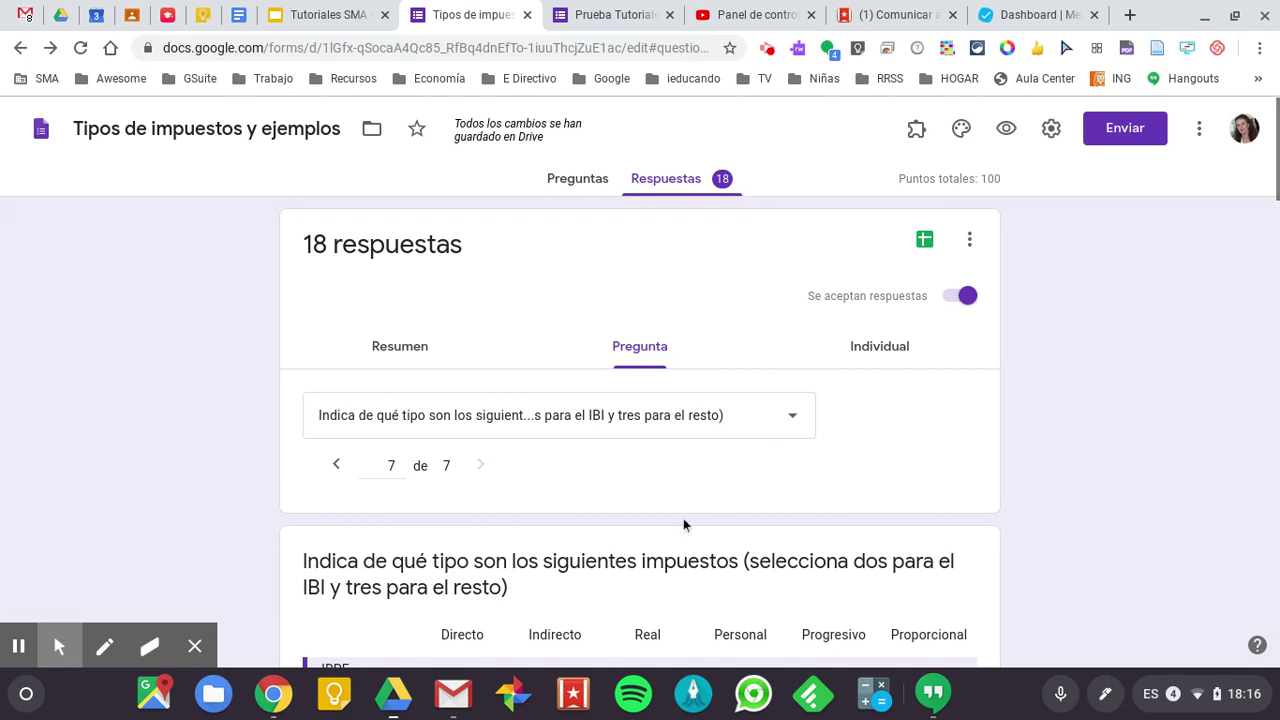
{"action": "scroll", "coordinate": [693, 637], "scroll_direction": "down", "scroll_amount": 1}
{"action": "scroll", "coordinate": [573, 532], "scroll_direction": "down", "scroll_amount": 4}
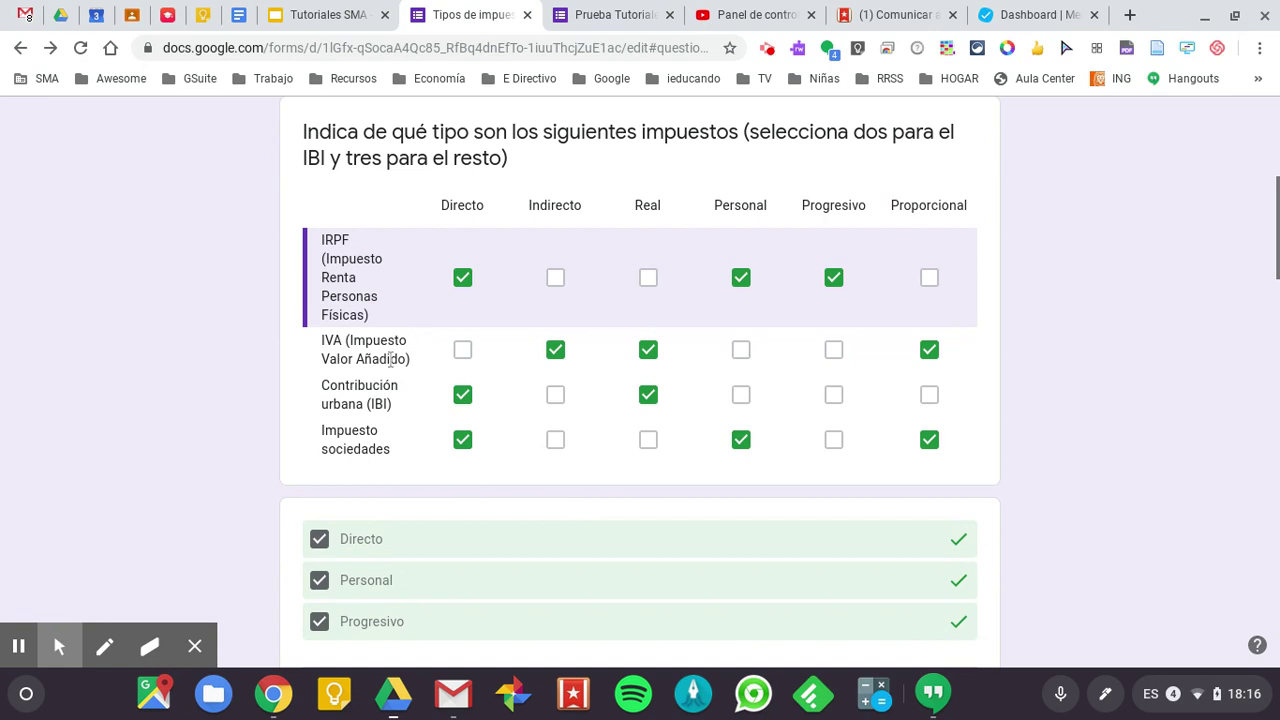
{"action": "scroll", "coordinate": [651, 458], "scroll_direction": "up", "scroll_amount": 3}
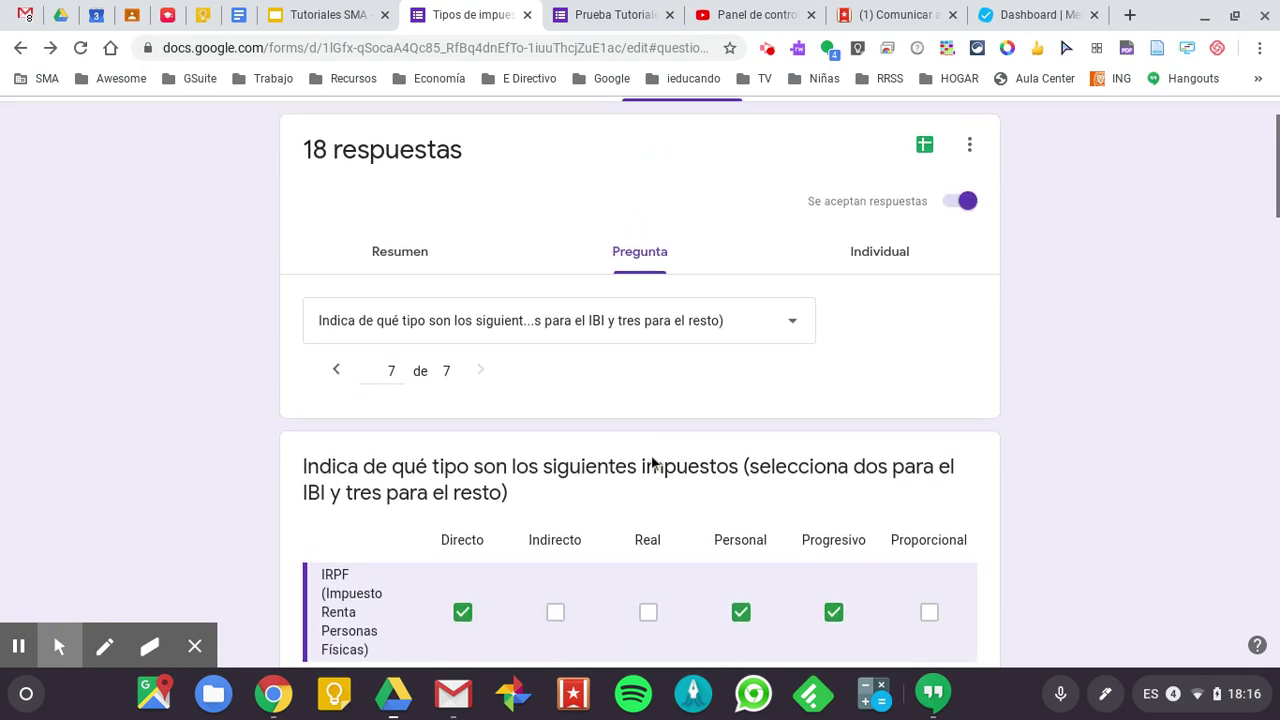
{"action": "scroll", "coordinate": [673, 528], "scroll_direction": "down", "scroll_amount": 10}
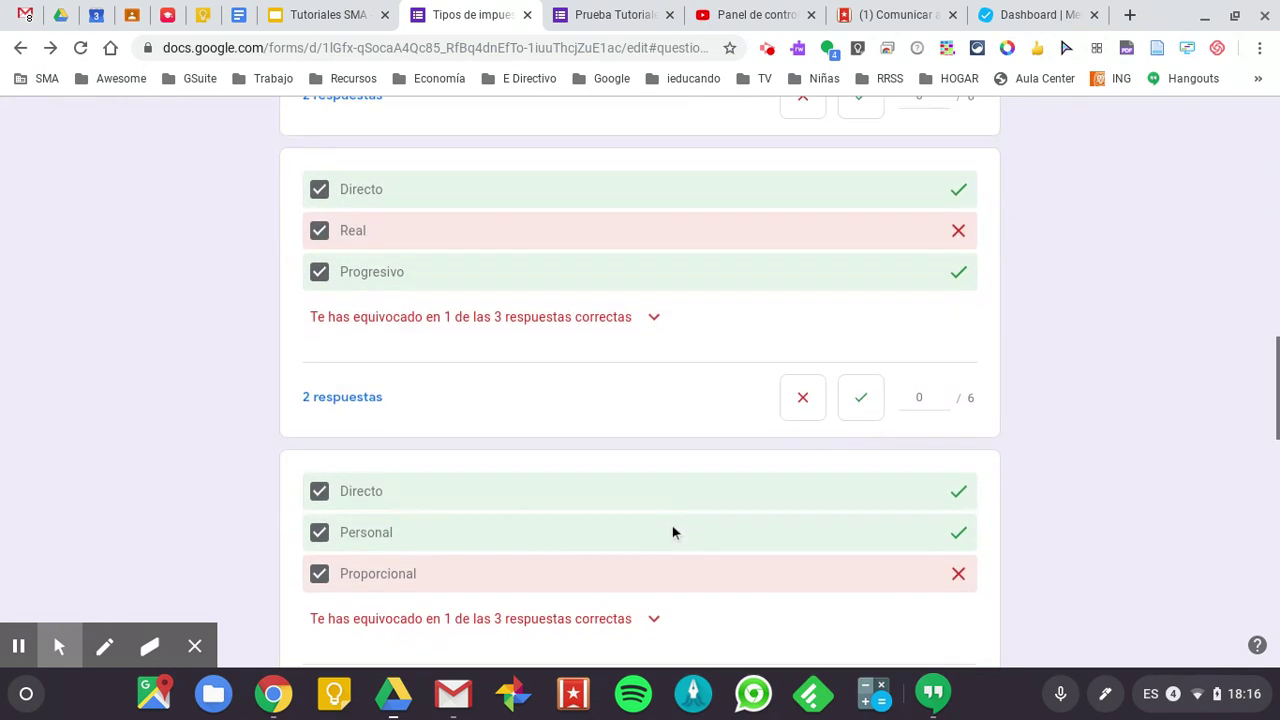
{"action": "scroll", "coordinate": [673, 533], "scroll_direction": "up", "scroll_amount": 10}
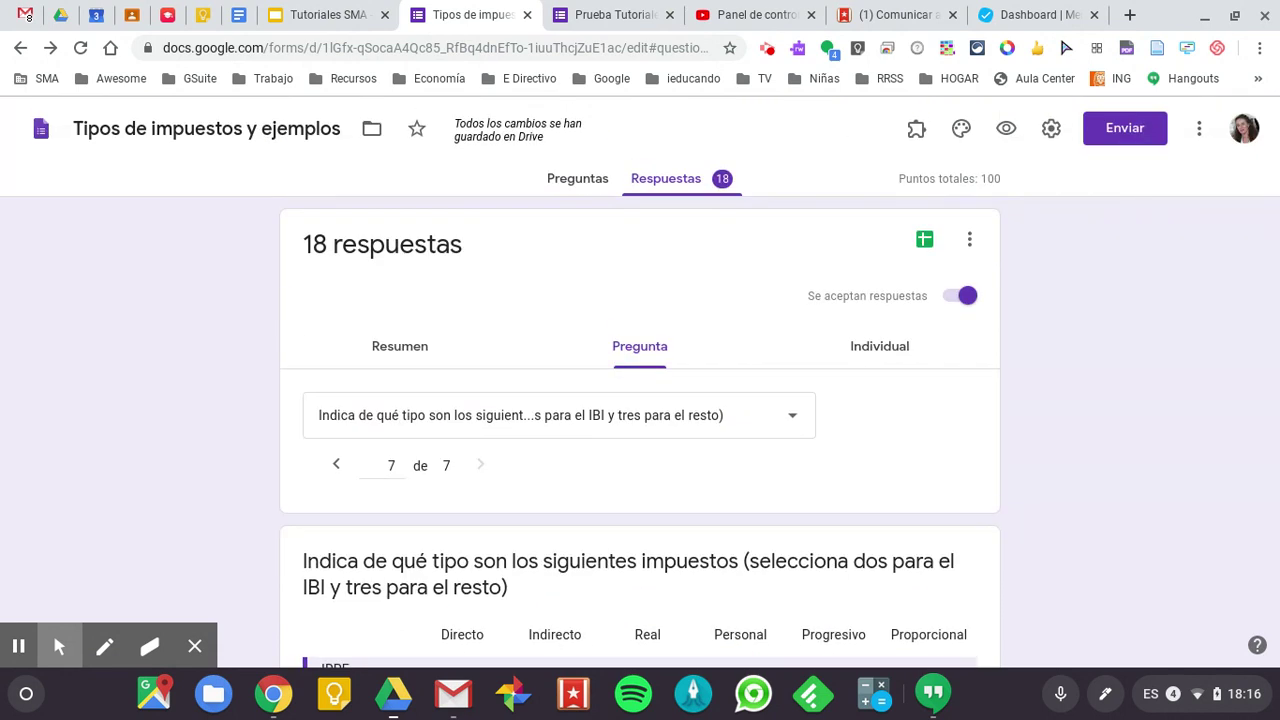
- Look at the response destination options and the additional response actions, closing both without choosing anything
{"action": "left_click", "coordinate": [925, 241]}
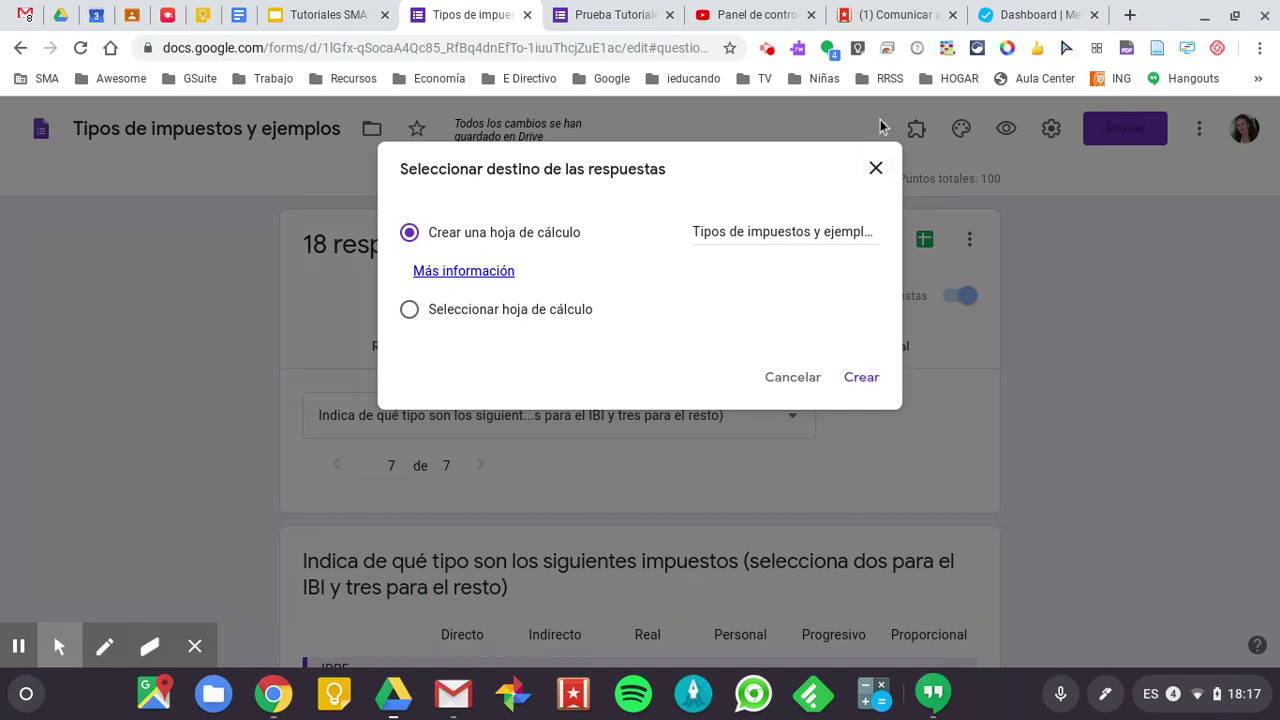
{"action": "left_click", "coordinate": [877, 170]}
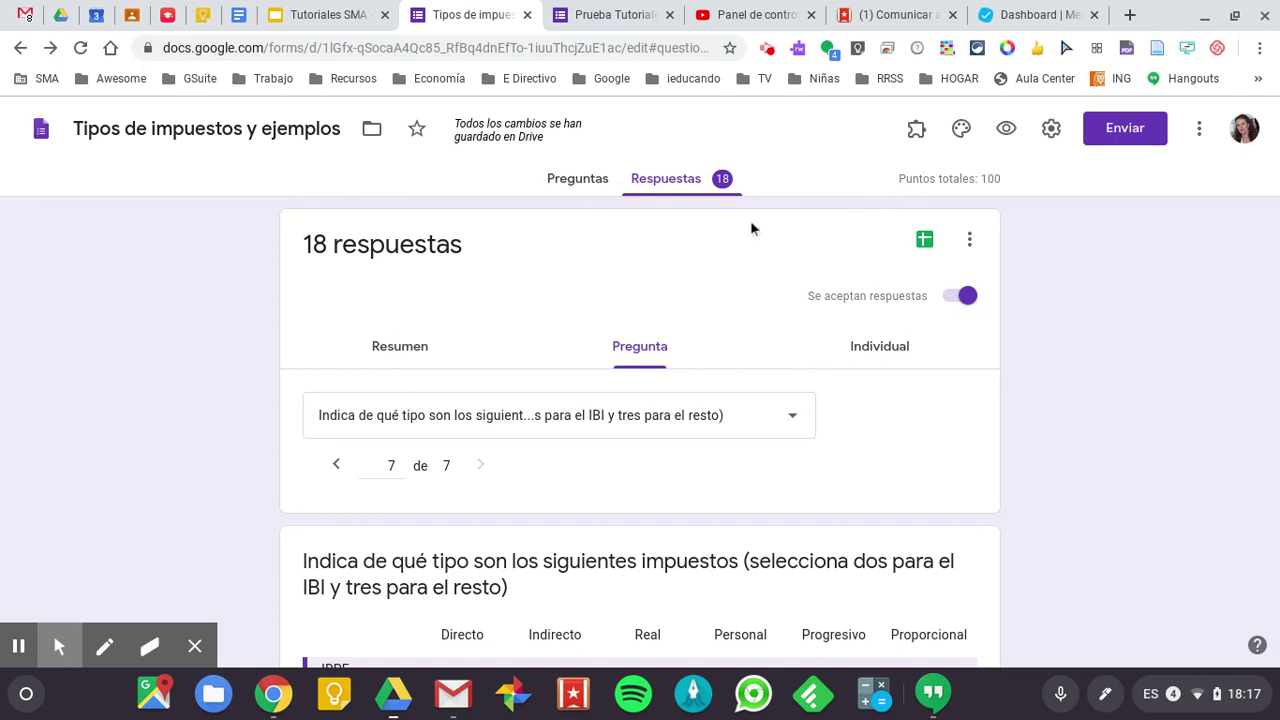
{"action": "left_click", "coordinate": [970, 239]}
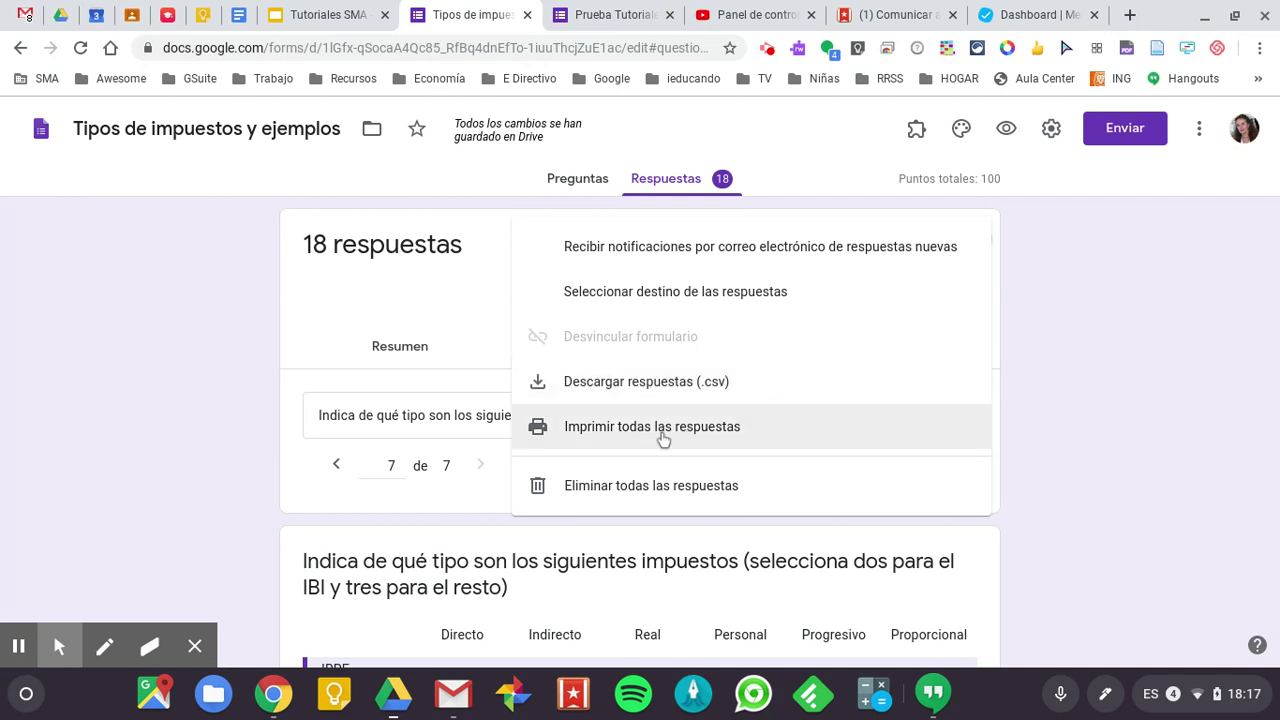
{"action": "left_click", "coordinate": [166, 442]}
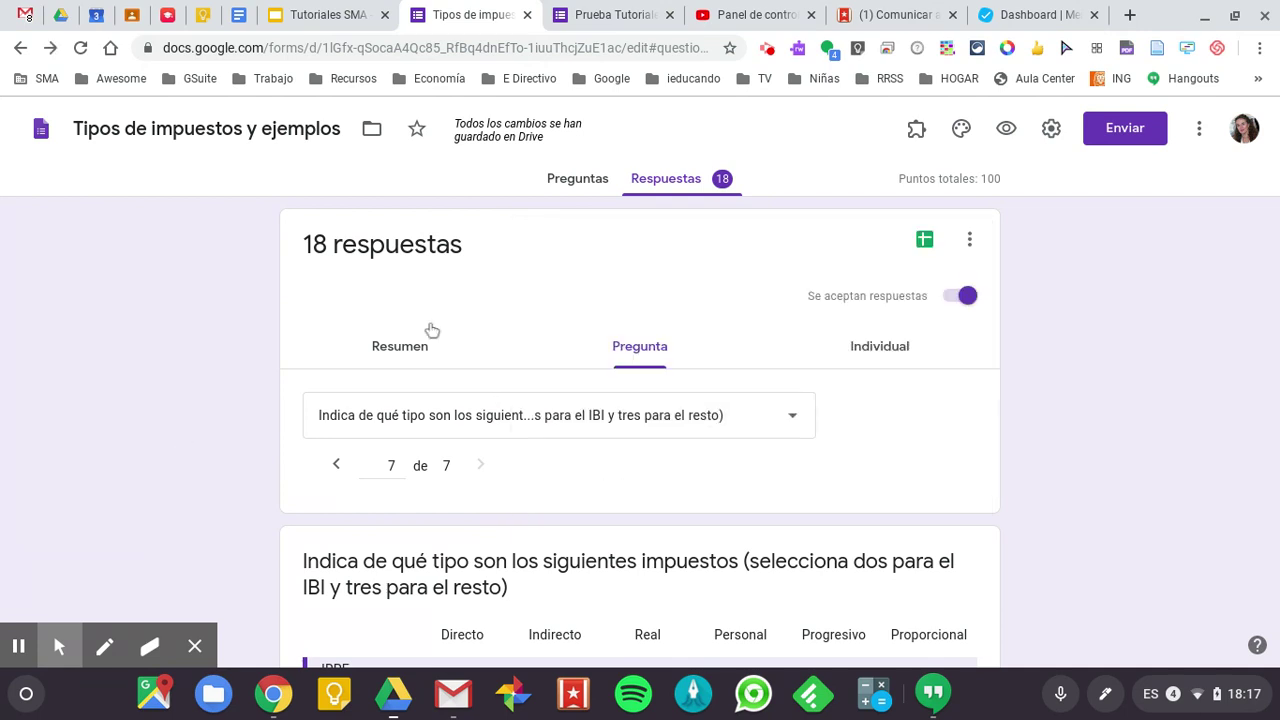
- Display the summary of all quiz responses
{"action": "left_click", "coordinate": [414, 346]}
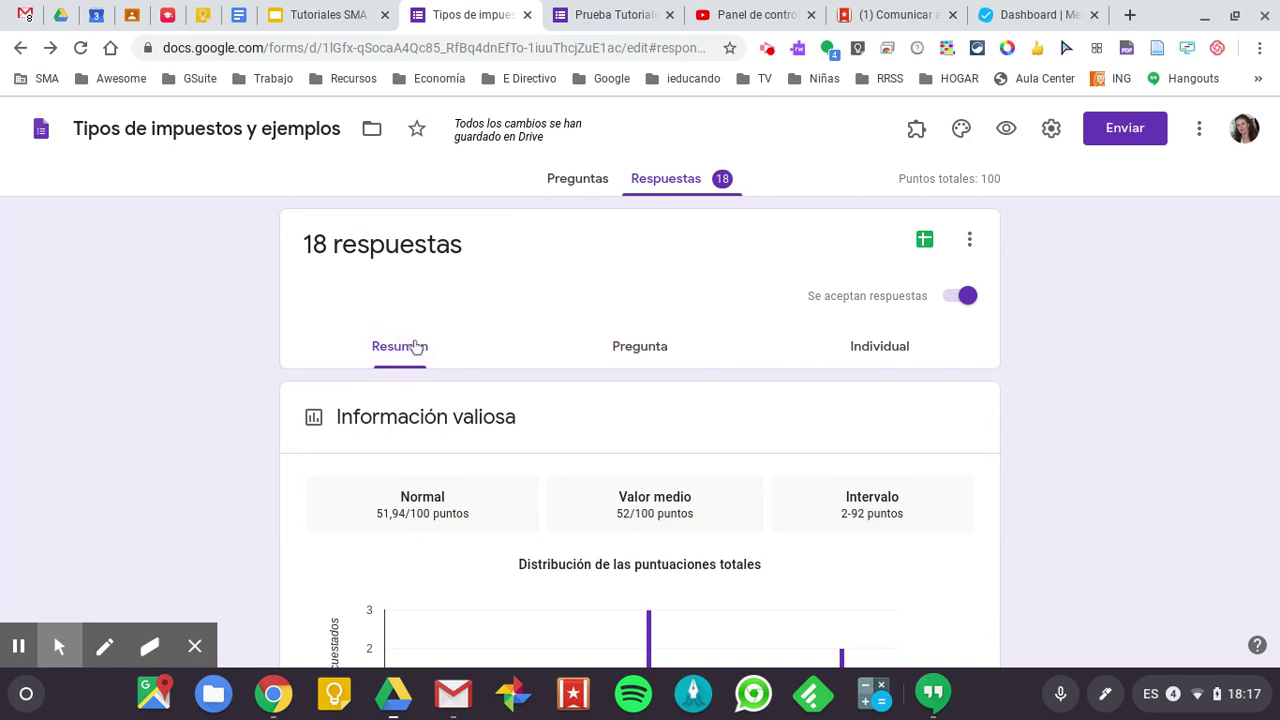
{"action": "left_click", "coordinate": [406, 346]}
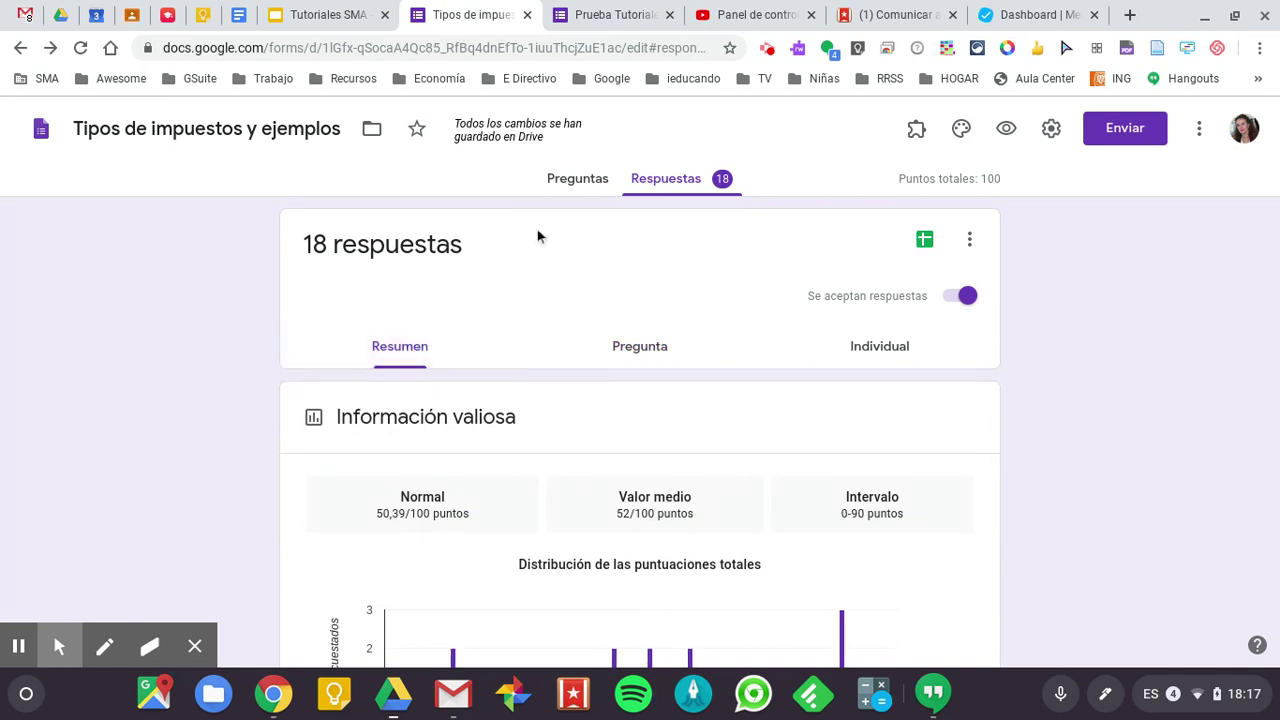
- Return to the quiz questions and open the answer key of the first question, whose correct option is Personales
{"action": "left_click", "coordinate": [574, 188]}
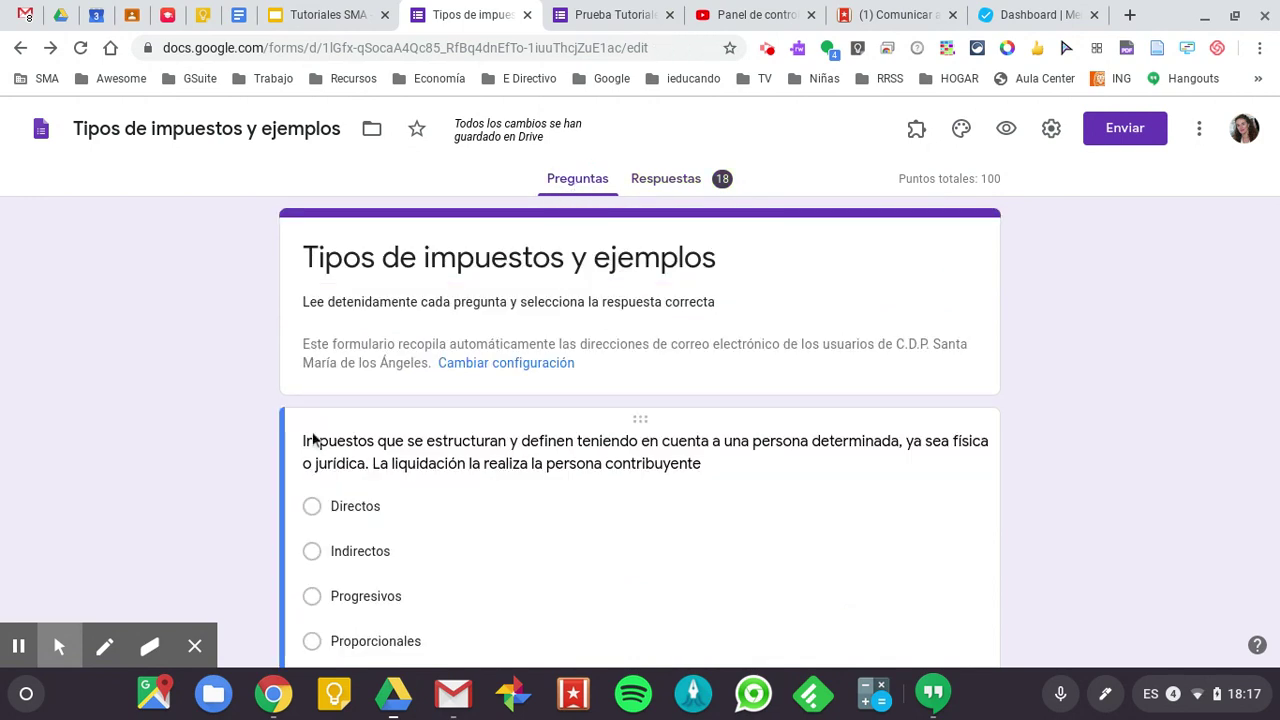
{"action": "scroll", "coordinate": [183, 480], "scroll_direction": "down", "scroll_amount": 2}
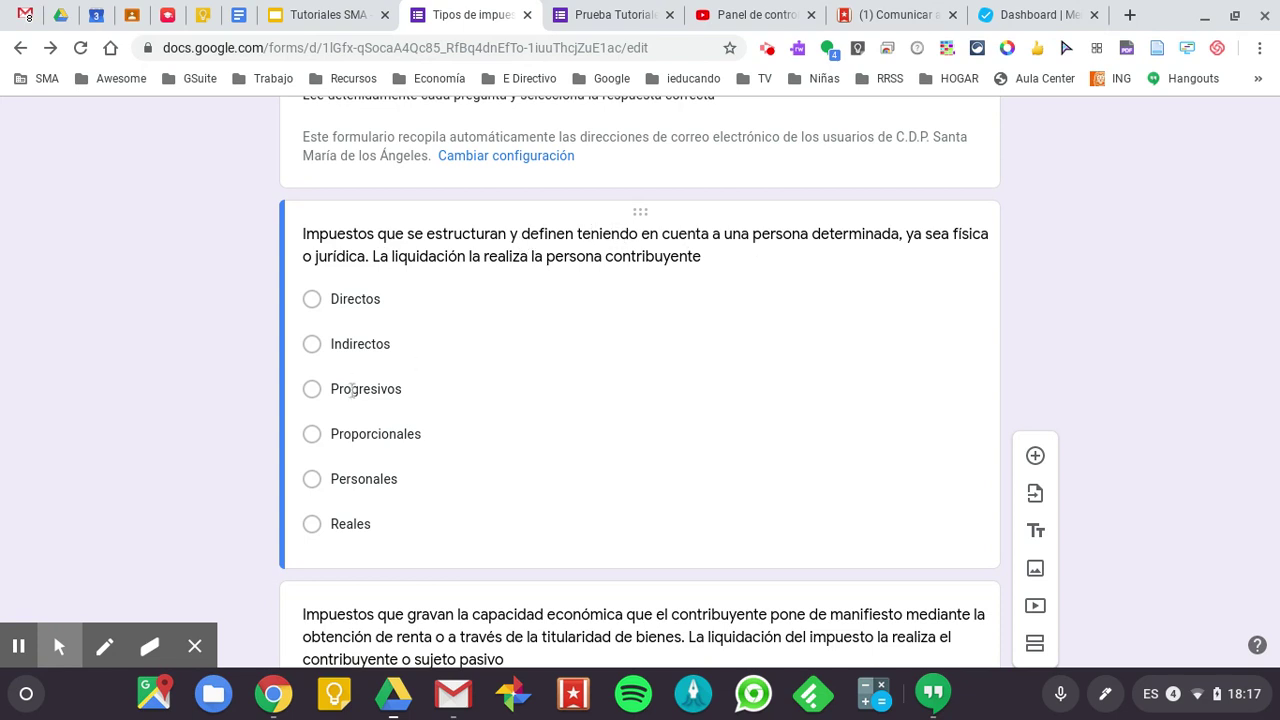
{"action": "left_click", "coordinate": [641, 386]}
{"action": "scroll", "coordinate": [603, 489], "scroll_direction": "down", "scroll_amount": 1}
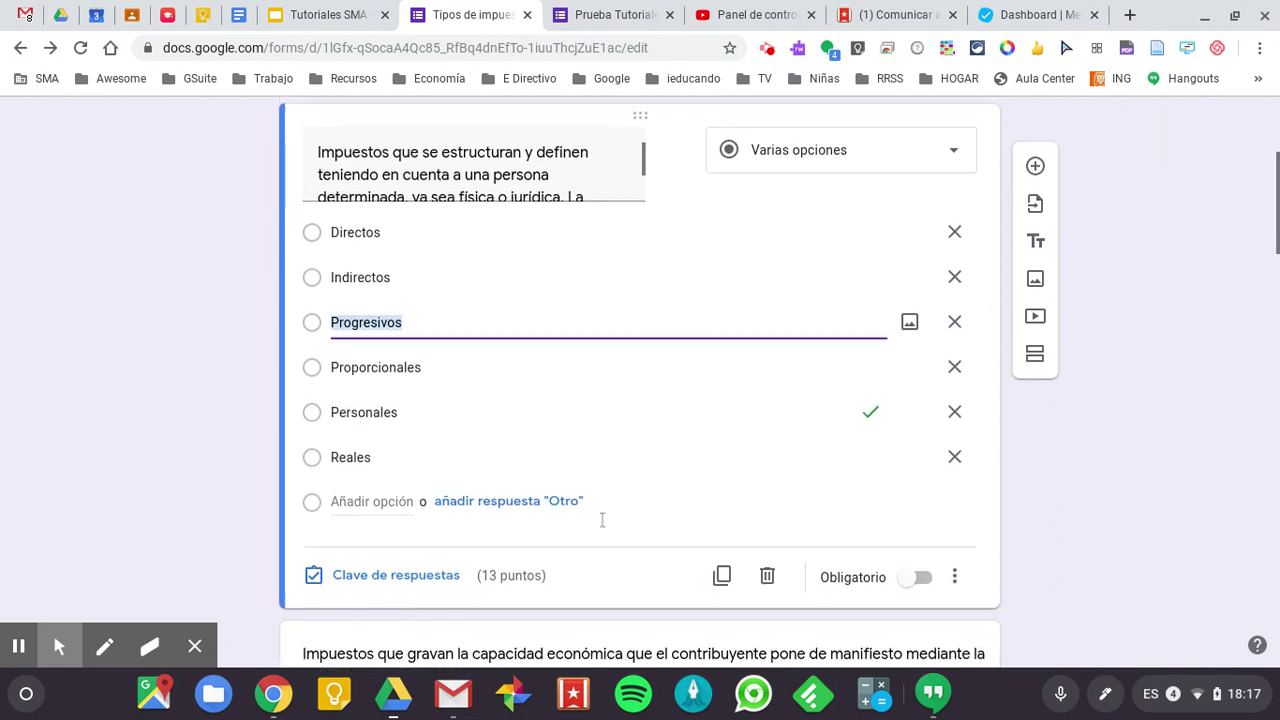
{"action": "left_click", "coordinate": [394, 570]}
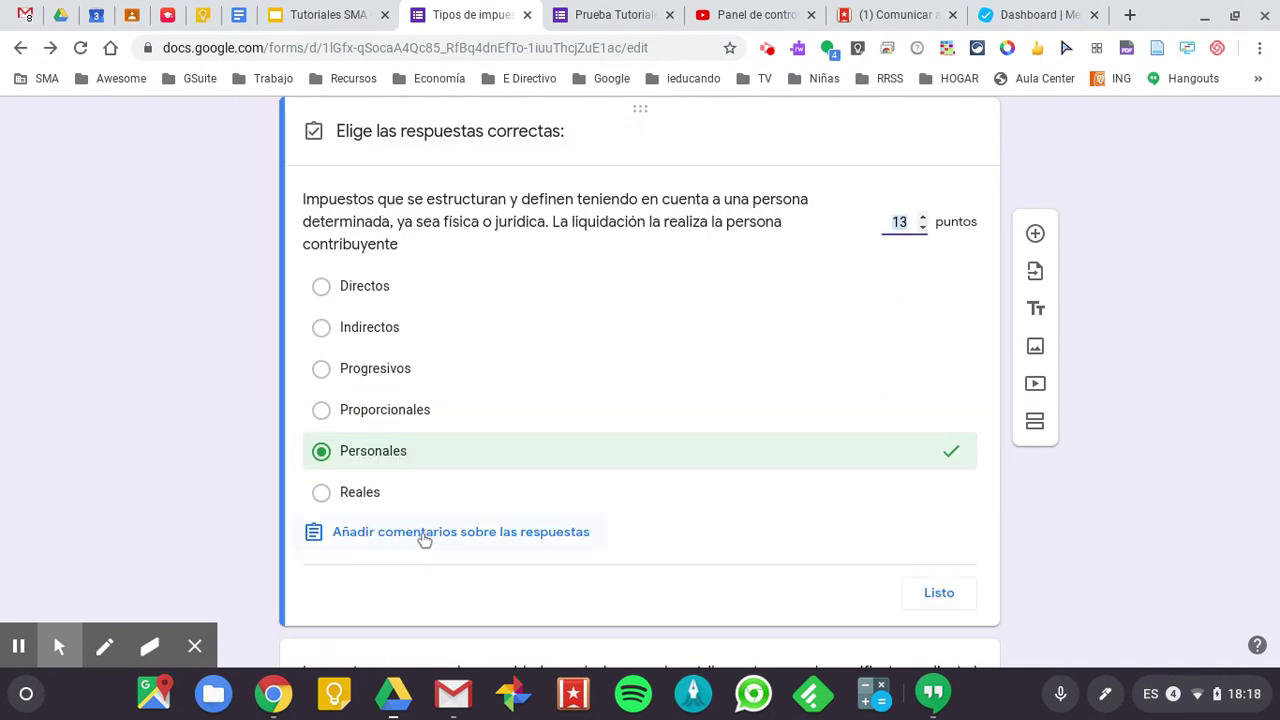
- Draft the comment "Debes revisar el punto 3 del tema 10 sobre los impuestos" for incorrect answers to the first question
{"action": "left_click", "coordinate": [424, 539]}
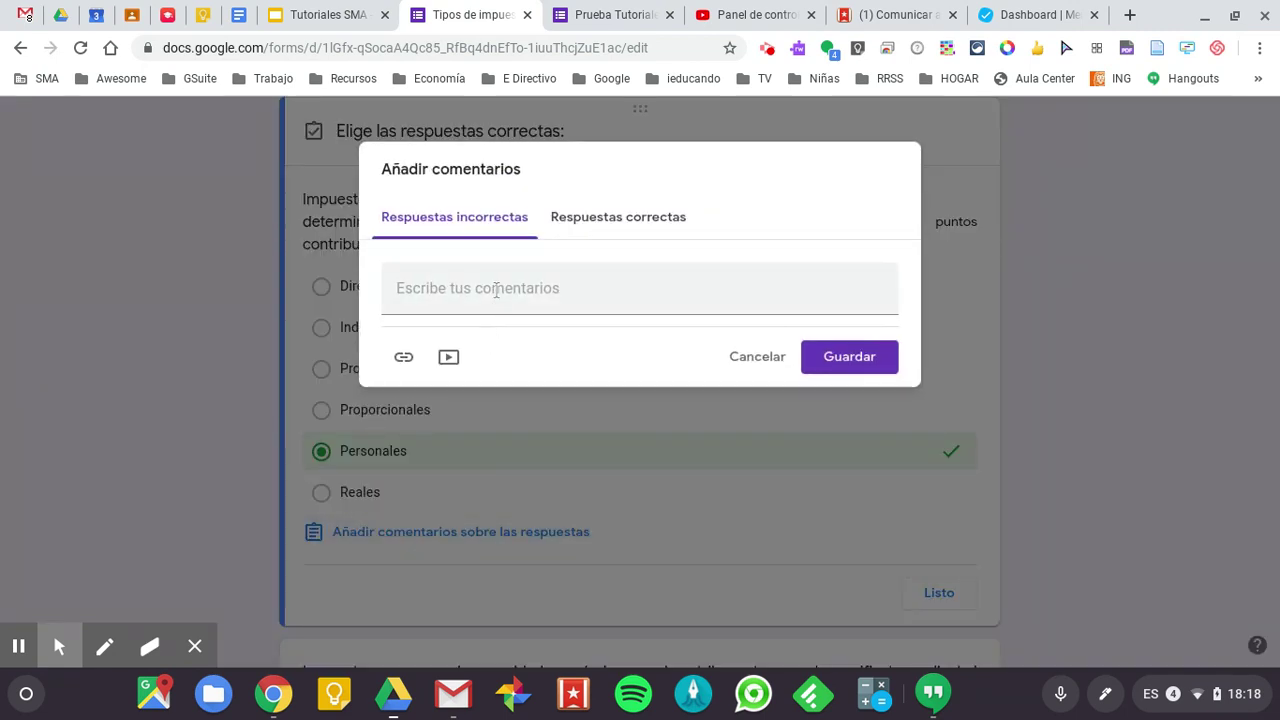
{"action": "left_click", "coordinate": [442, 296]}
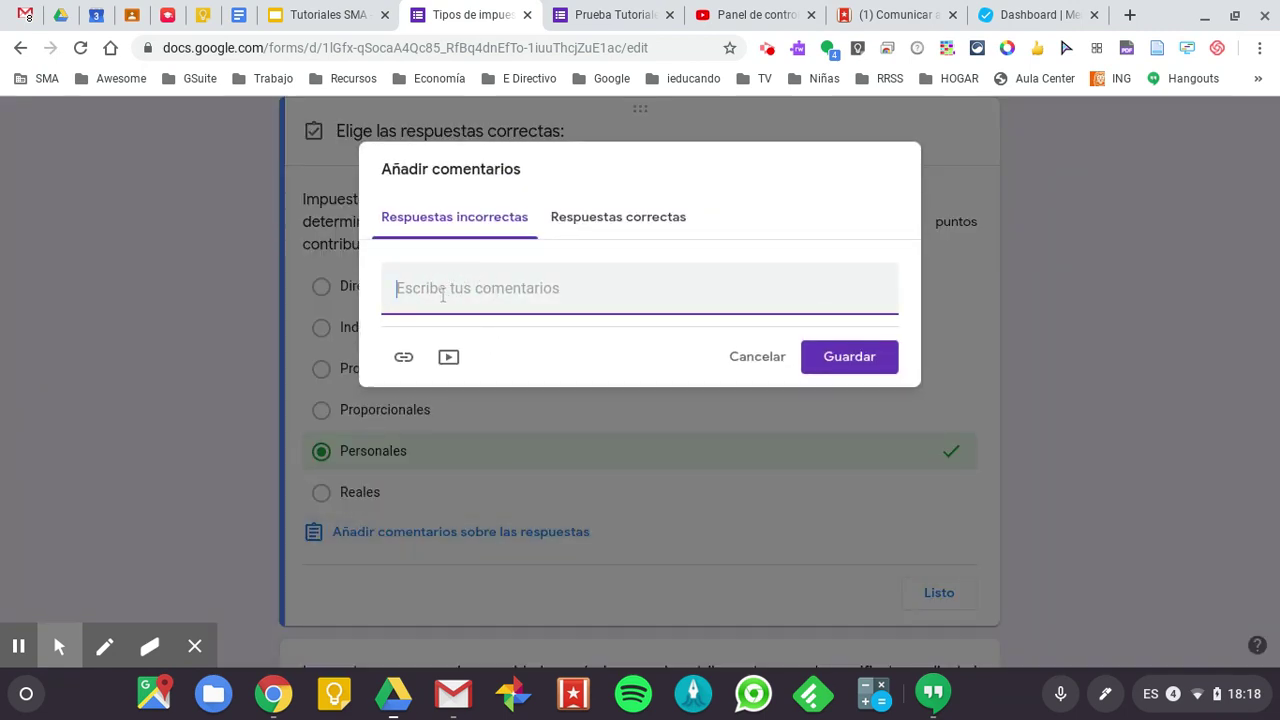
{"action": "type", "text": "Deb"}
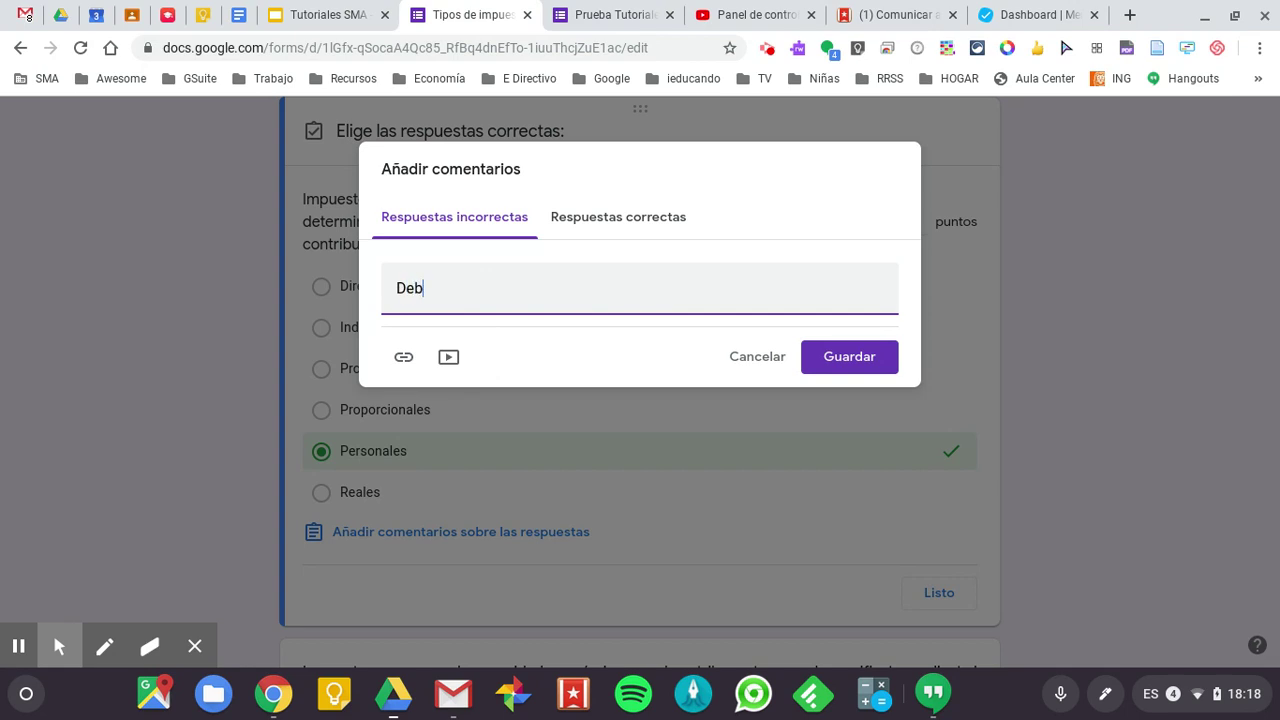
{"action": "type", "text": "es revisar el punto 3 del tema"}
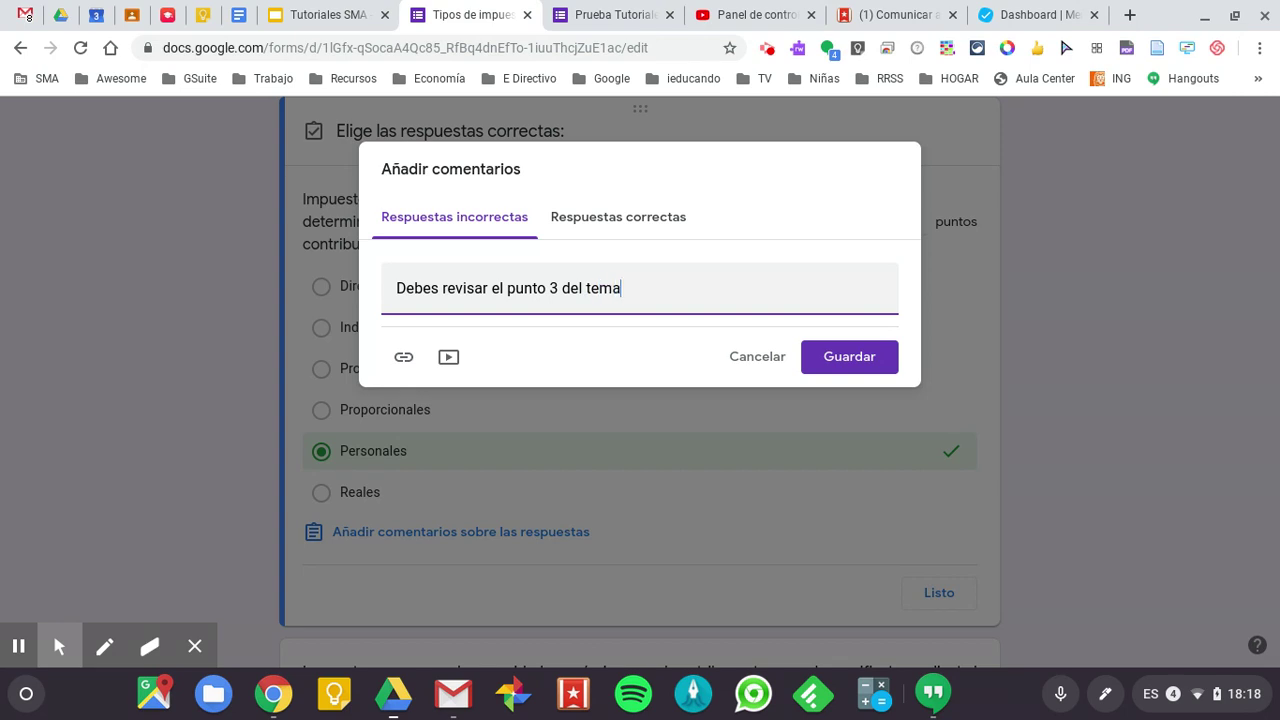
{"action": "type", "text": " 10 sobre los impuestos"}
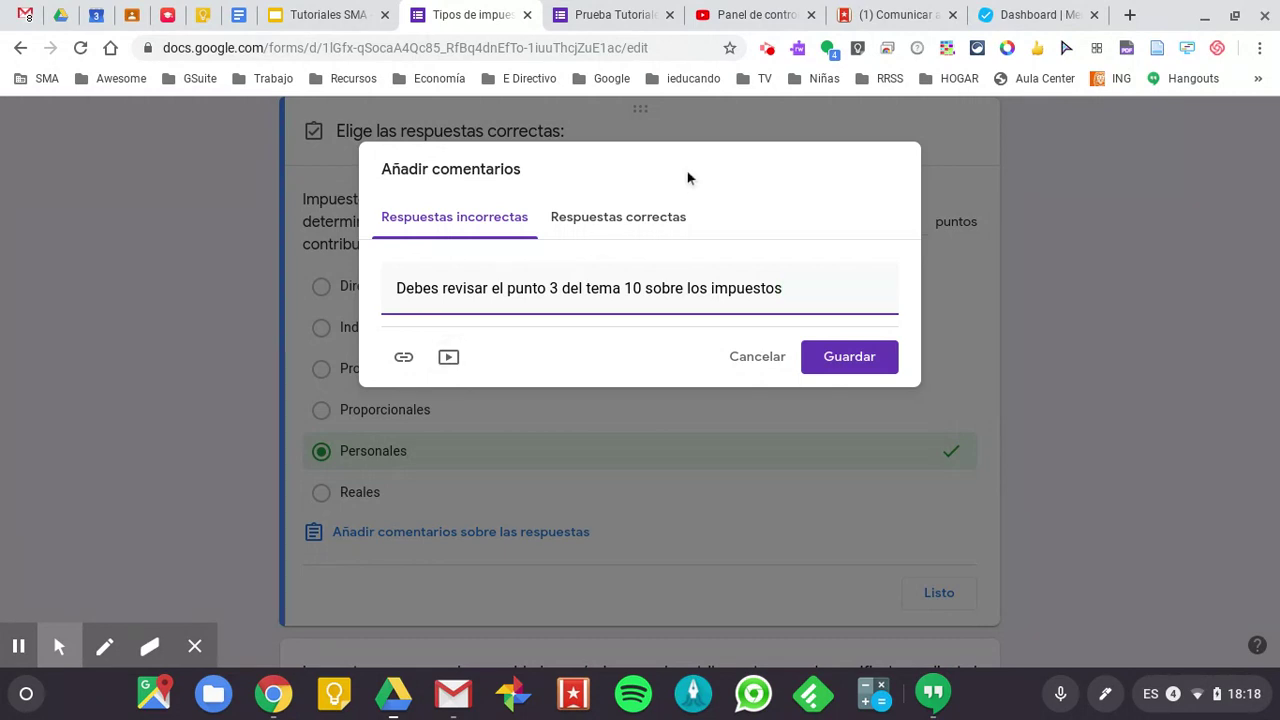
- Draft the correct-answer comment "Muy bien, se nota que has estudiado. Enhorabuena" and discard the answer comments
{"action": "left_click", "coordinate": [604, 226]}
{"action": "left_click", "coordinate": [557, 297]}
{"action": "type", "text": "Muy bien"}
{"action": "key", "text": "BackSpace"}
{"action": "key", "text": "BackSpace"}
{"action": "type", "text": "n, se nota que has "}
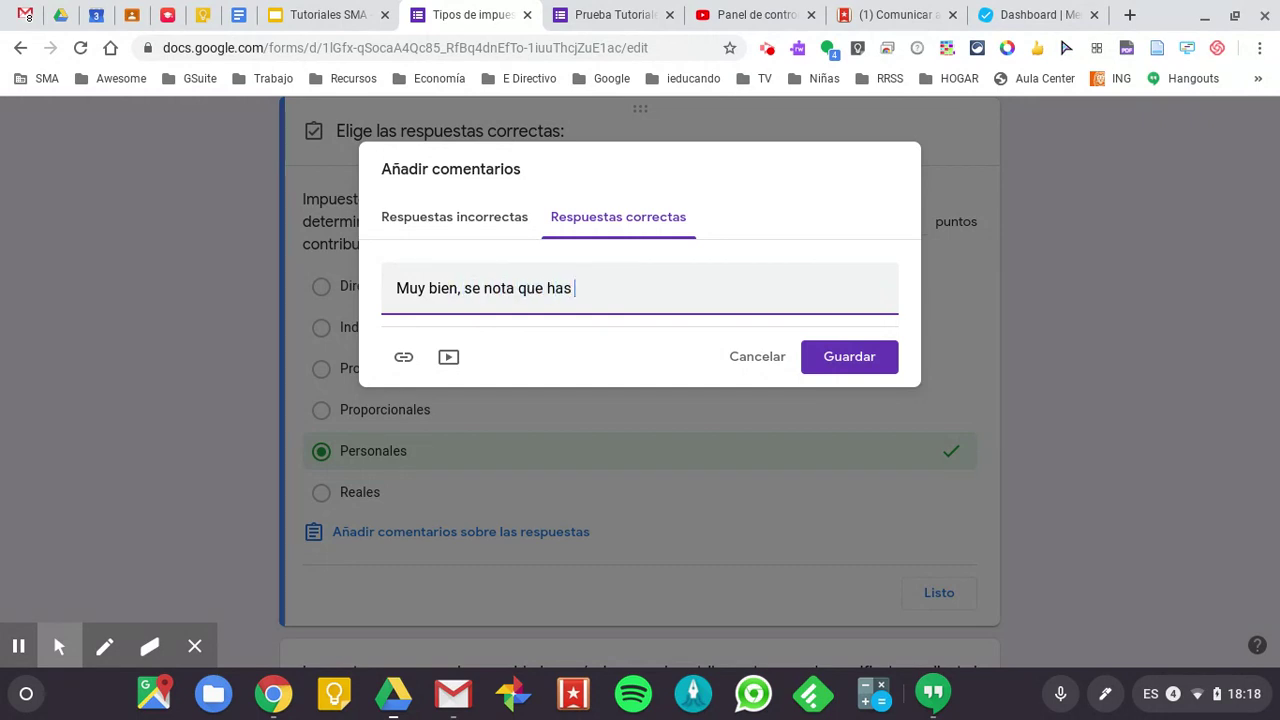
{"action": "type", "text": "estudiado. Enhorabuena"}
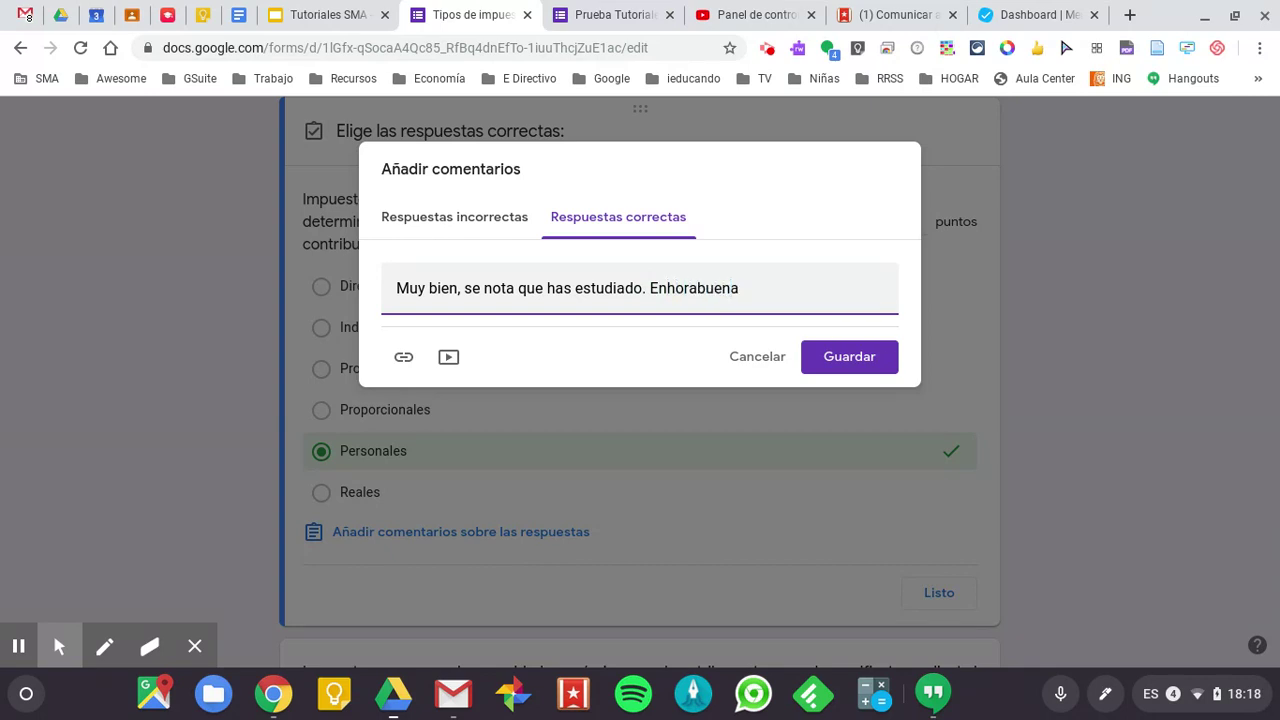
{"action": "left_click", "coordinate": [763, 365]}
{"action": "scroll", "coordinate": [575, 425], "scroll_direction": "down", "scroll_amount": 1}
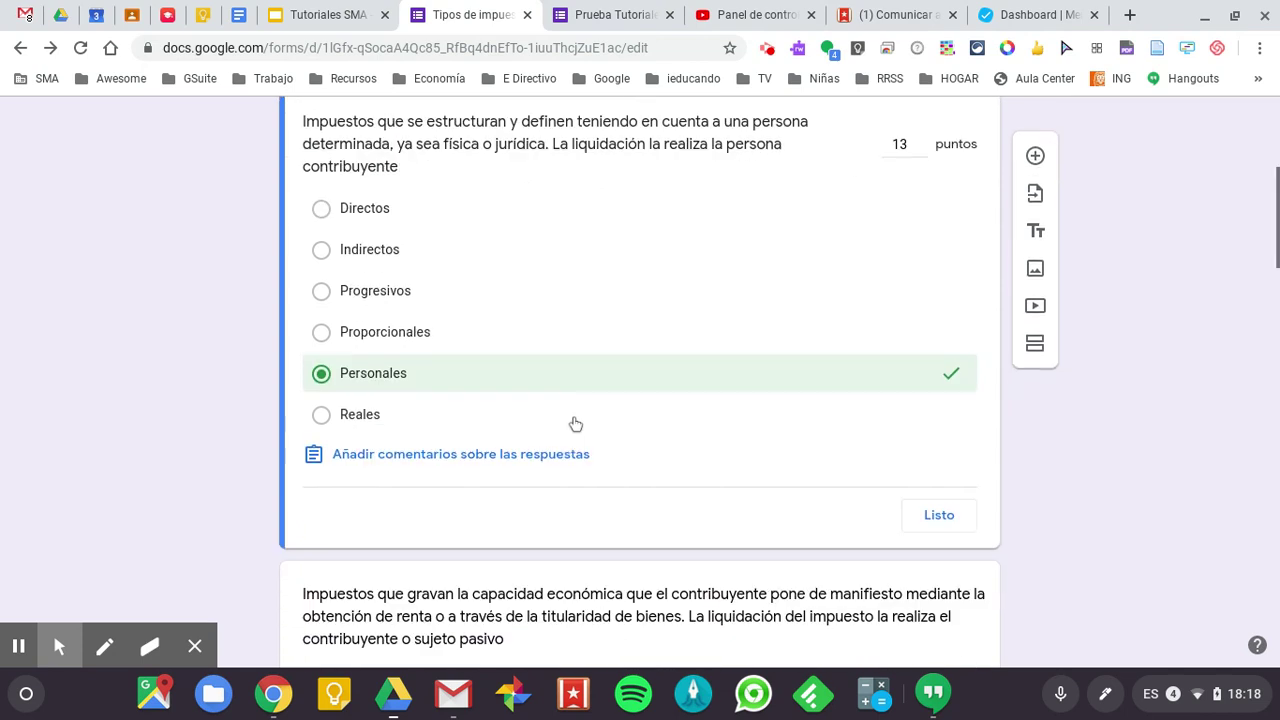
- Look through the remaining quiz questions and view the default preferences for new forms and questions, leaving them unsaved
{"action": "scroll", "coordinate": [575, 425], "scroll_direction": "down", "scroll_amount": 5}
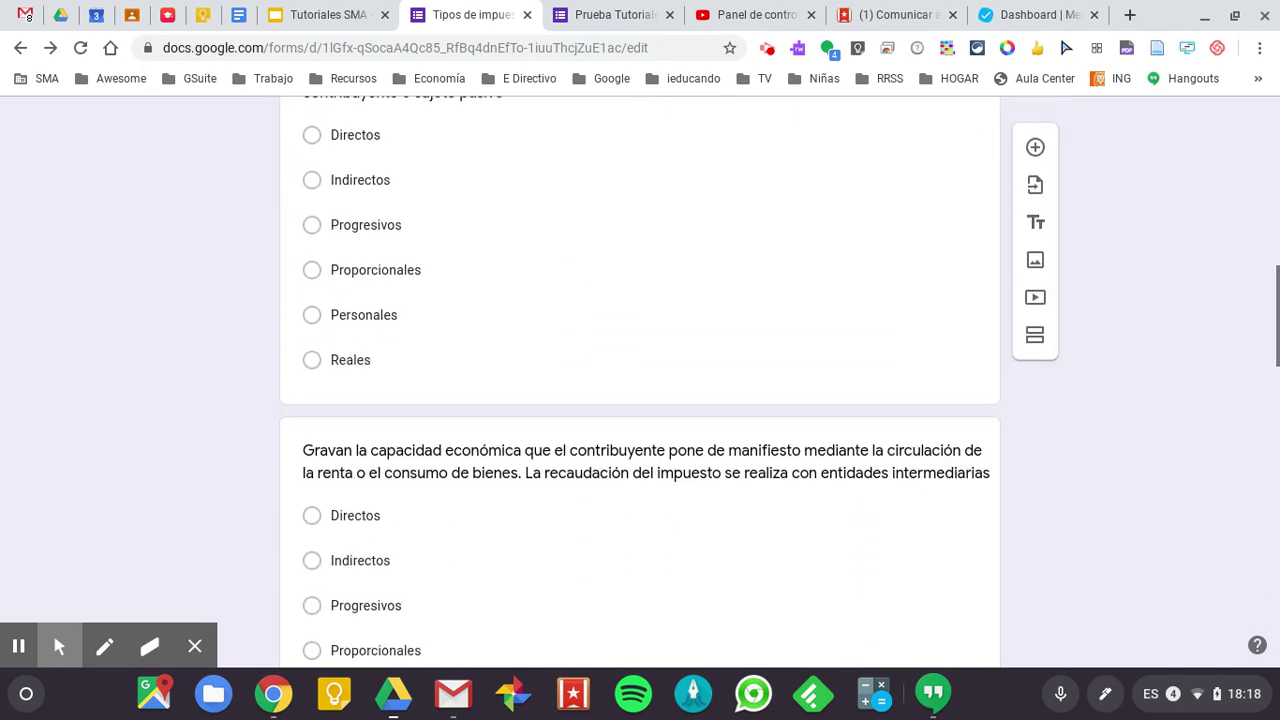
{"action": "scroll", "coordinate": [640, 400], "scroll_direction": "down", "scroll_amount": 3}
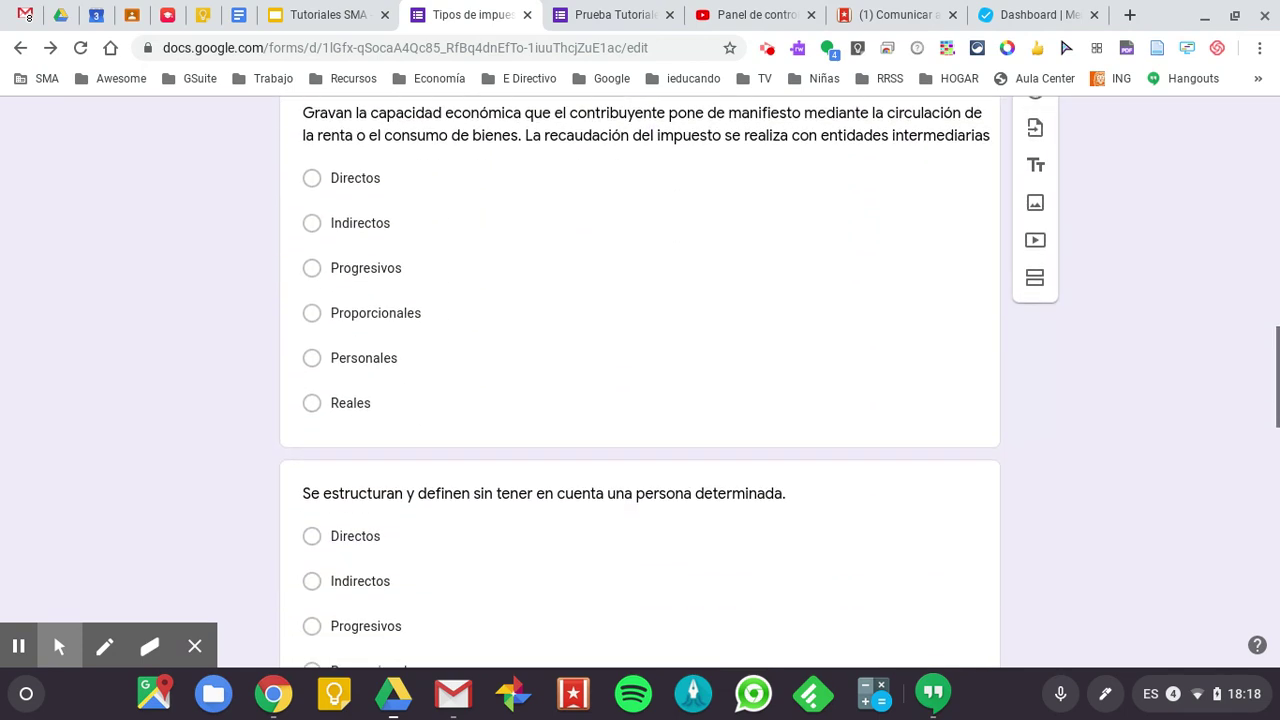
{"action": "scroll", "coordinate": [640, 400], "scroll_direction": "down", "scroll_amount": 10}
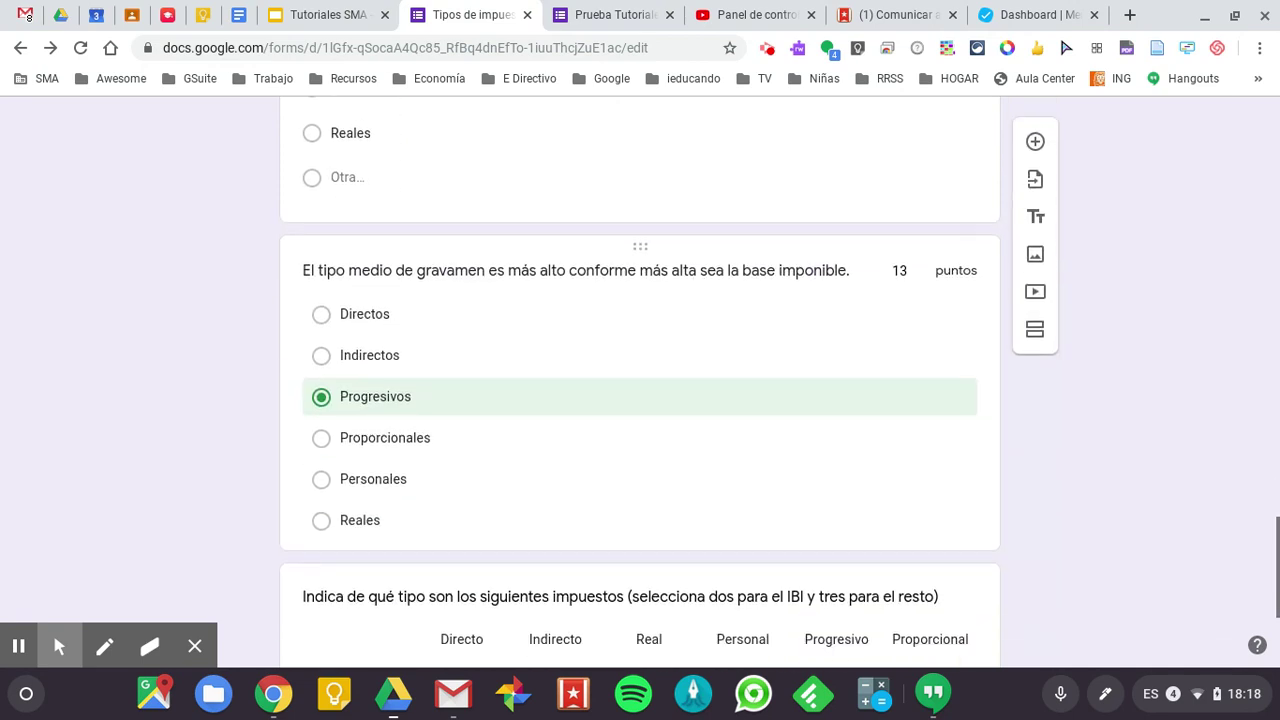
{"action": "scroll", "coordinate": [640, 400], "scroll_direction": "down", "scroll_amount": 3}
{"action": "scroll", "coordinate": [640, 400], "scroll_direction": "up", "scroll_amount": 5}
{"action": "scroll", "coordinate": [987, 239], "scroll_direction": "up", "scroll_amount": 15}
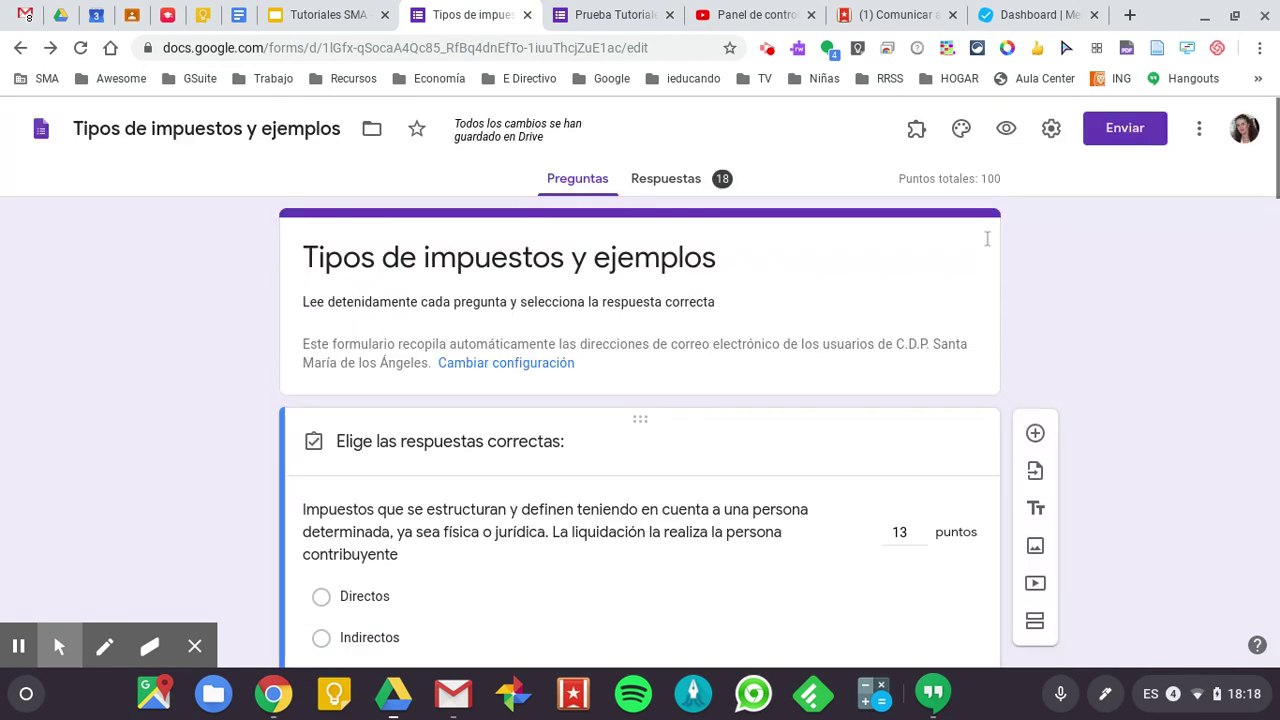
{"action": "left_click", "coordinate": [1200, 129]}
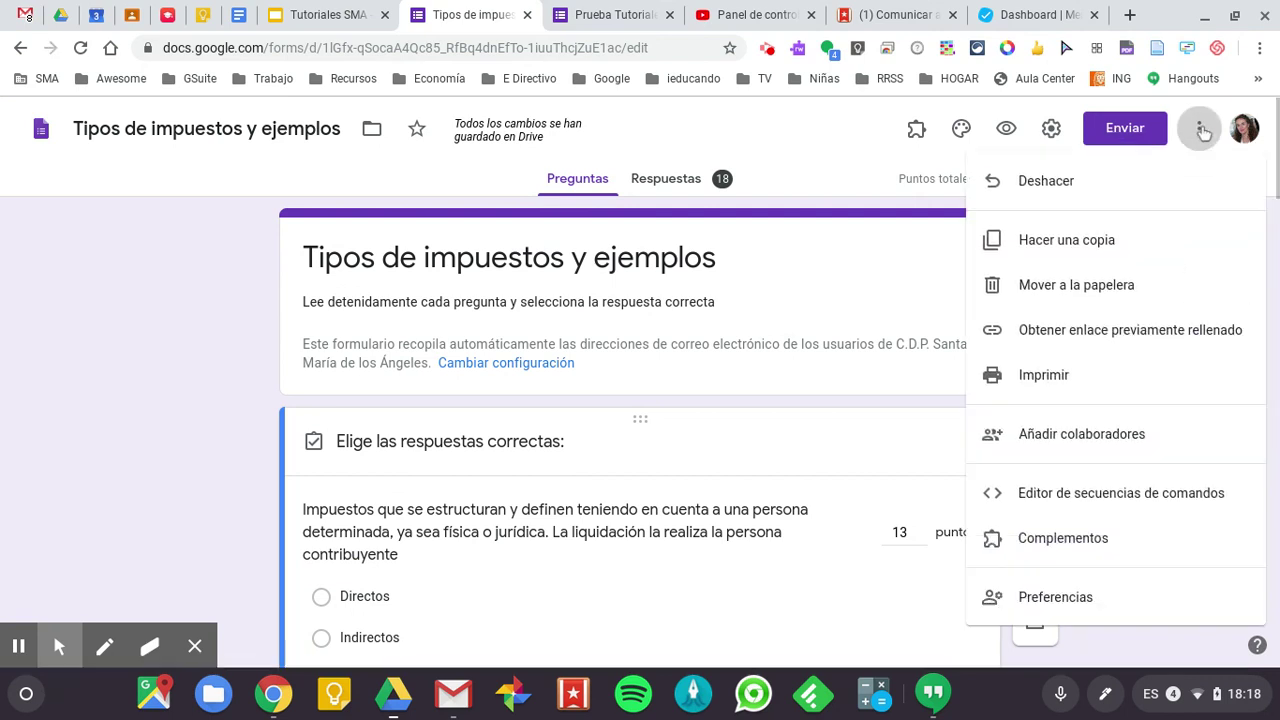
{"action": "left_click", "coordinate": [1040, 597]}
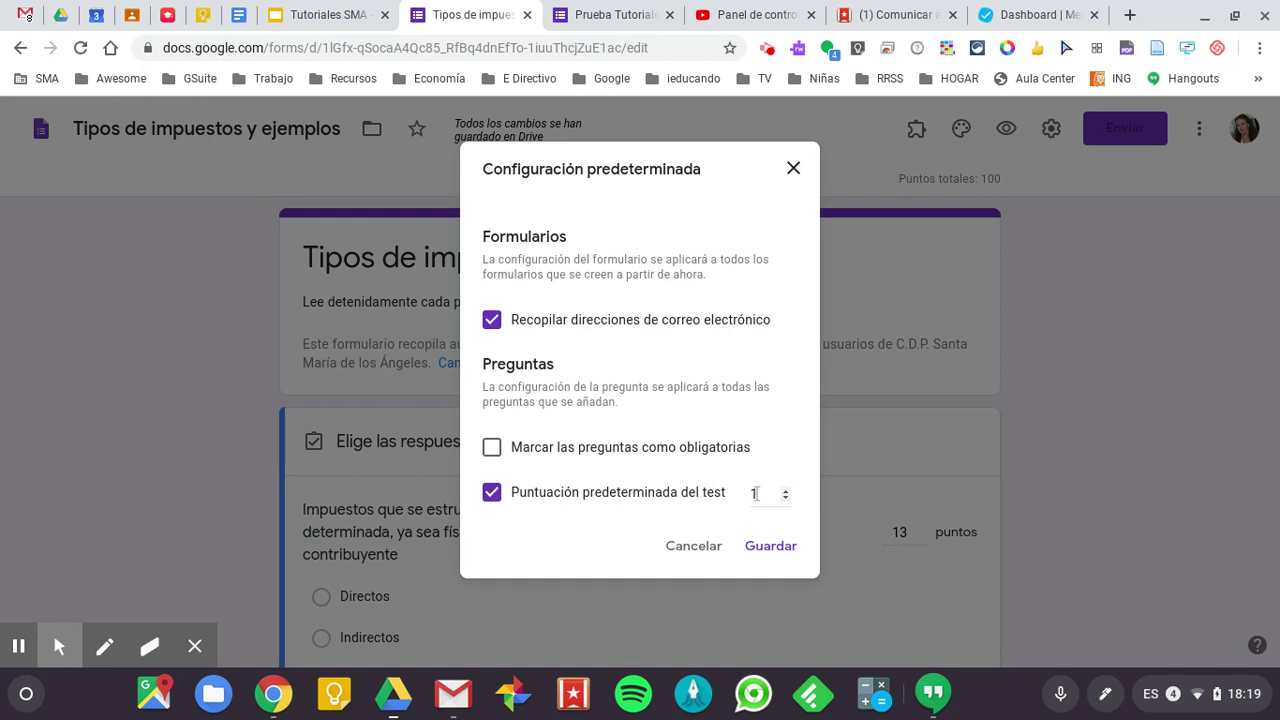
{"action": "left_click", "coordinate": [707, 546]}
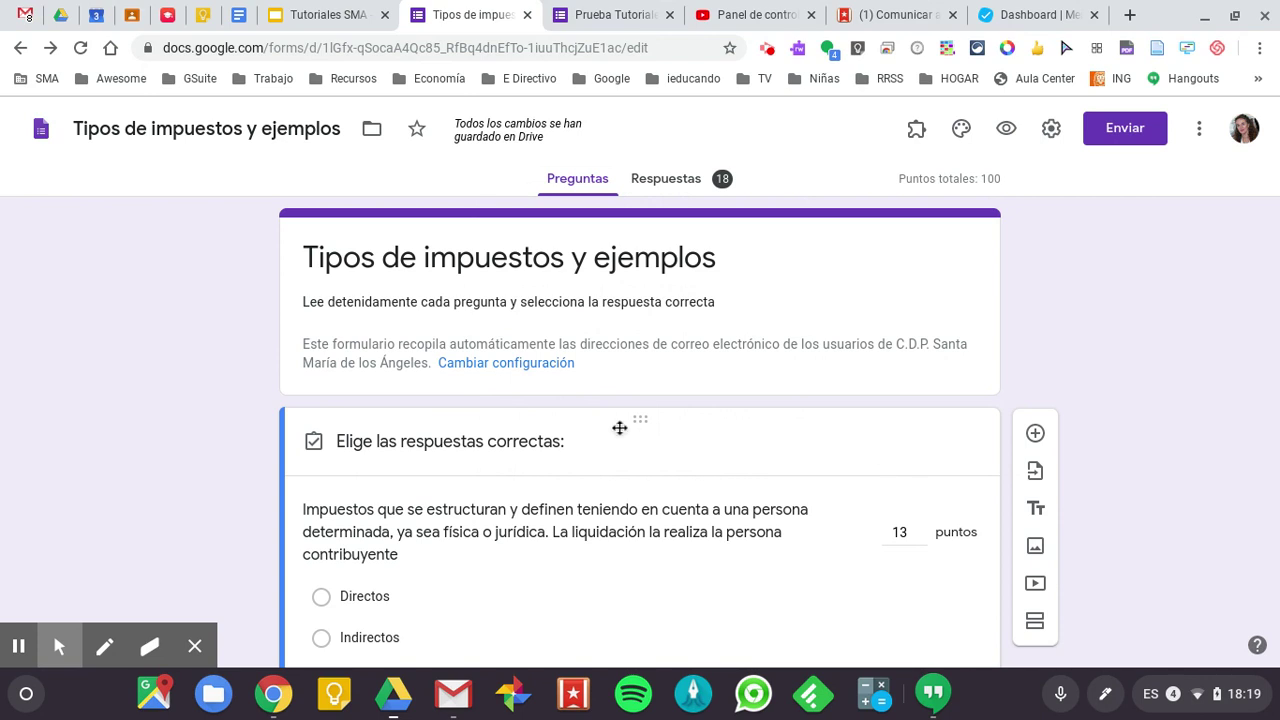
- Switch to the form "Prueba Tutoriales YouTube" and add a new question after the final checkbox grid "ofgiuwng"
{"action": "left_click", "coordinate": [614, 15]}
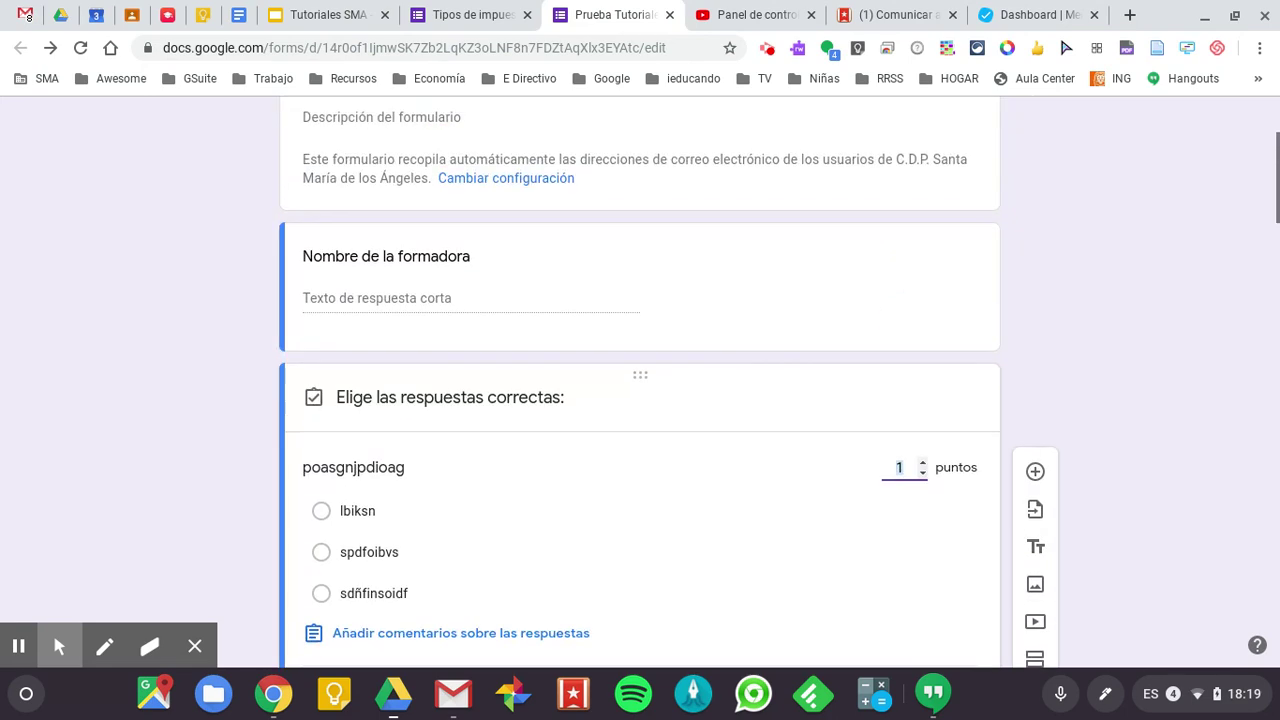
{"action": "scroll", "coordinate": [642, 445], "scroll_direction": "down", "scroll_amount": 2}
{"action": "scroll", "coordinate": [642, 445], "scroll_direction": "down", "scroll_amount": 10}
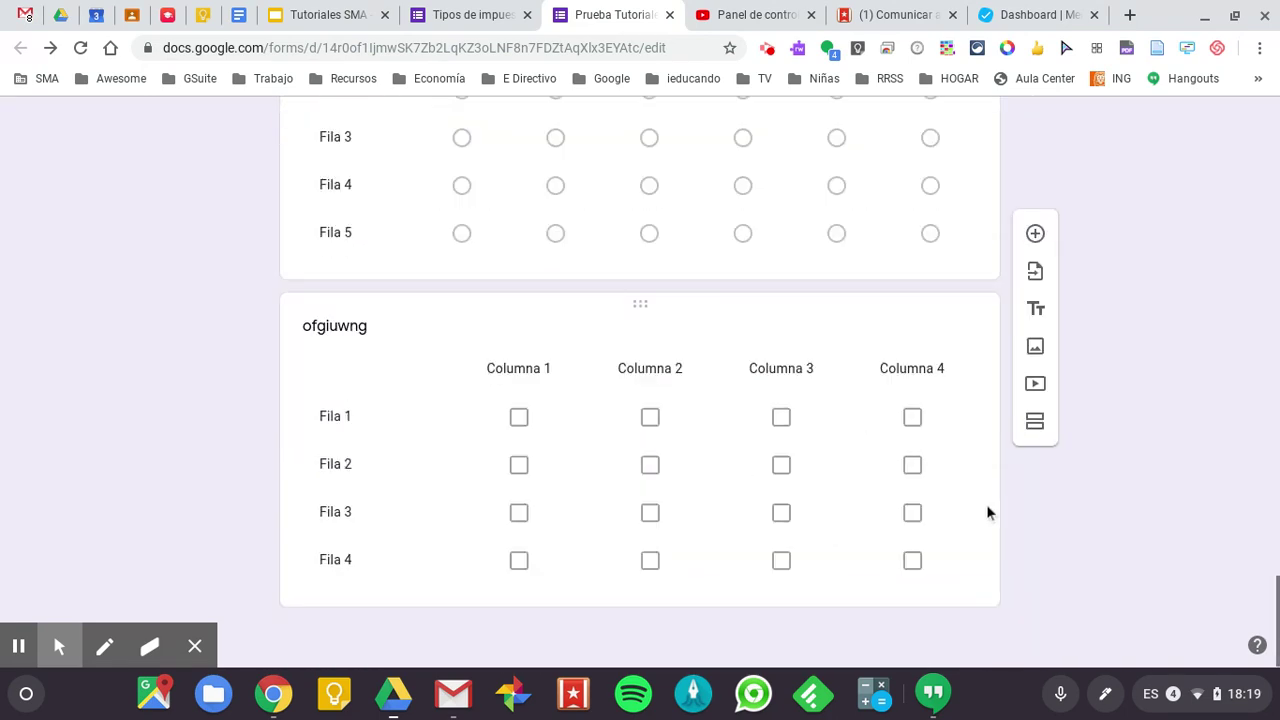
{"action": "left_click", "coordinate": [986, 506]}
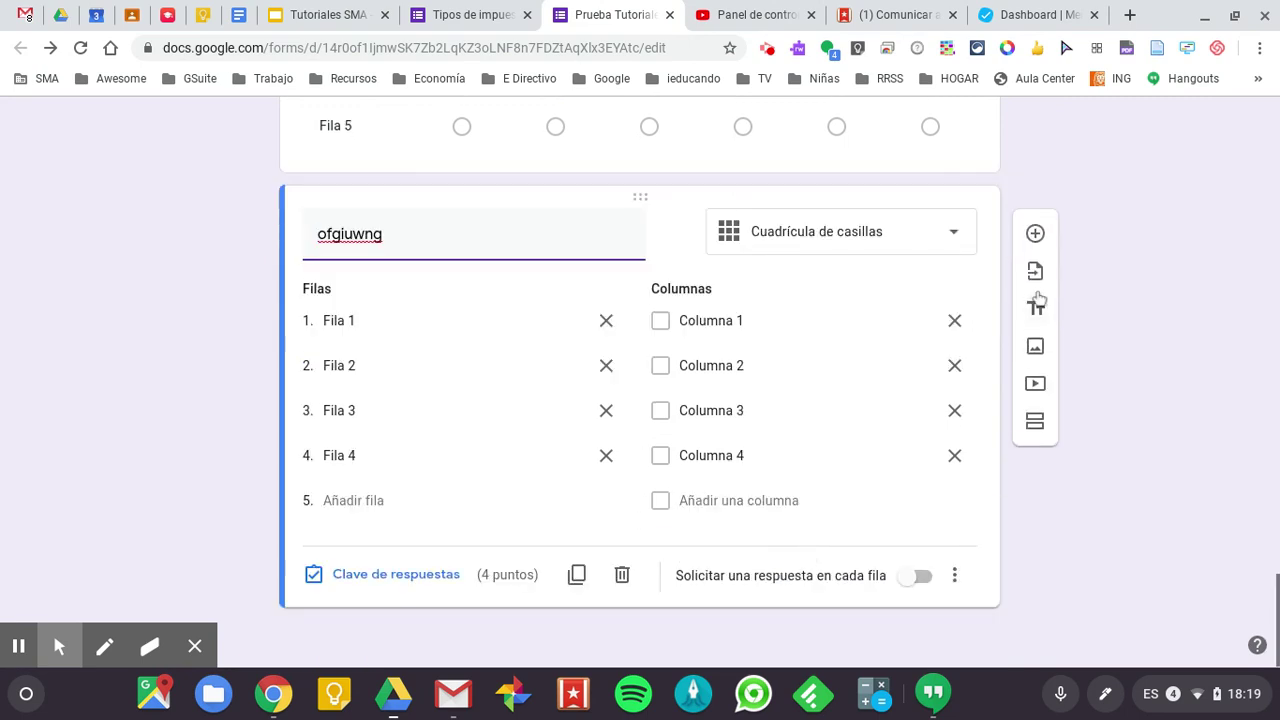
{"action": "left_click", "coordinate": [1035, 233]}
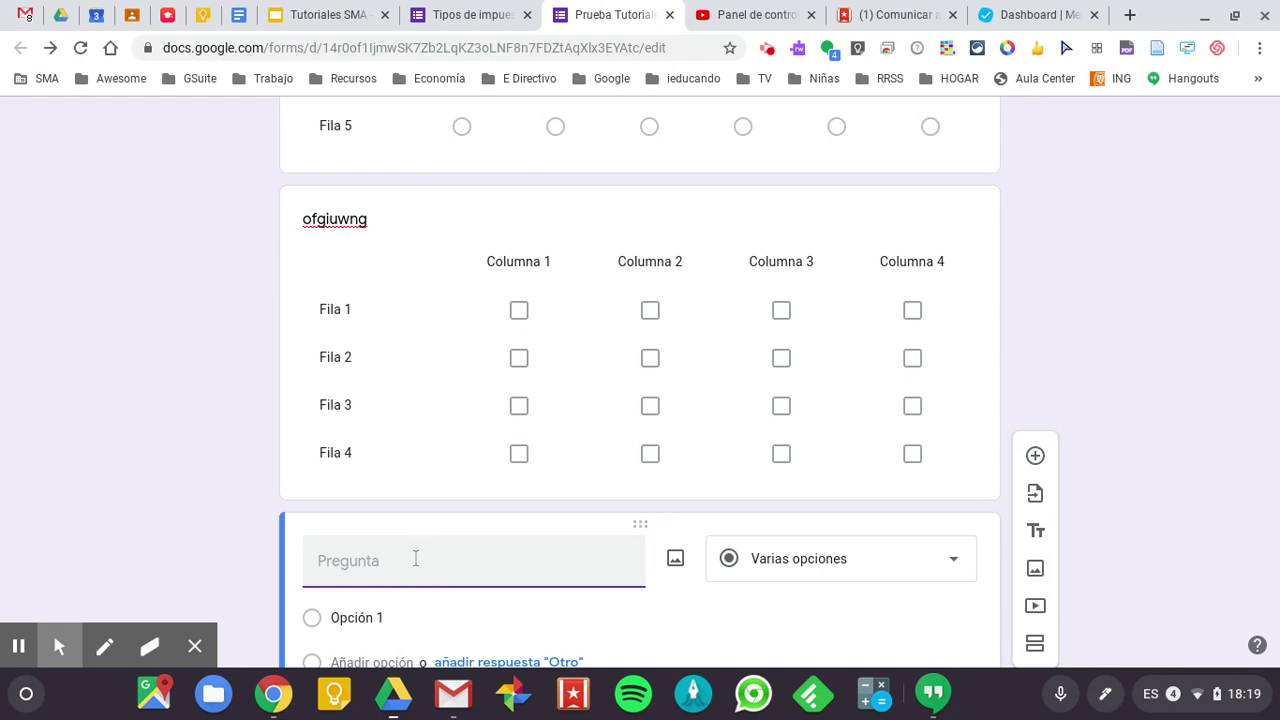
- Title the new question "Explica la diferencia entre eficacia y eficiencia"
{"action": "type", "text": "Explica el conceto de la"}
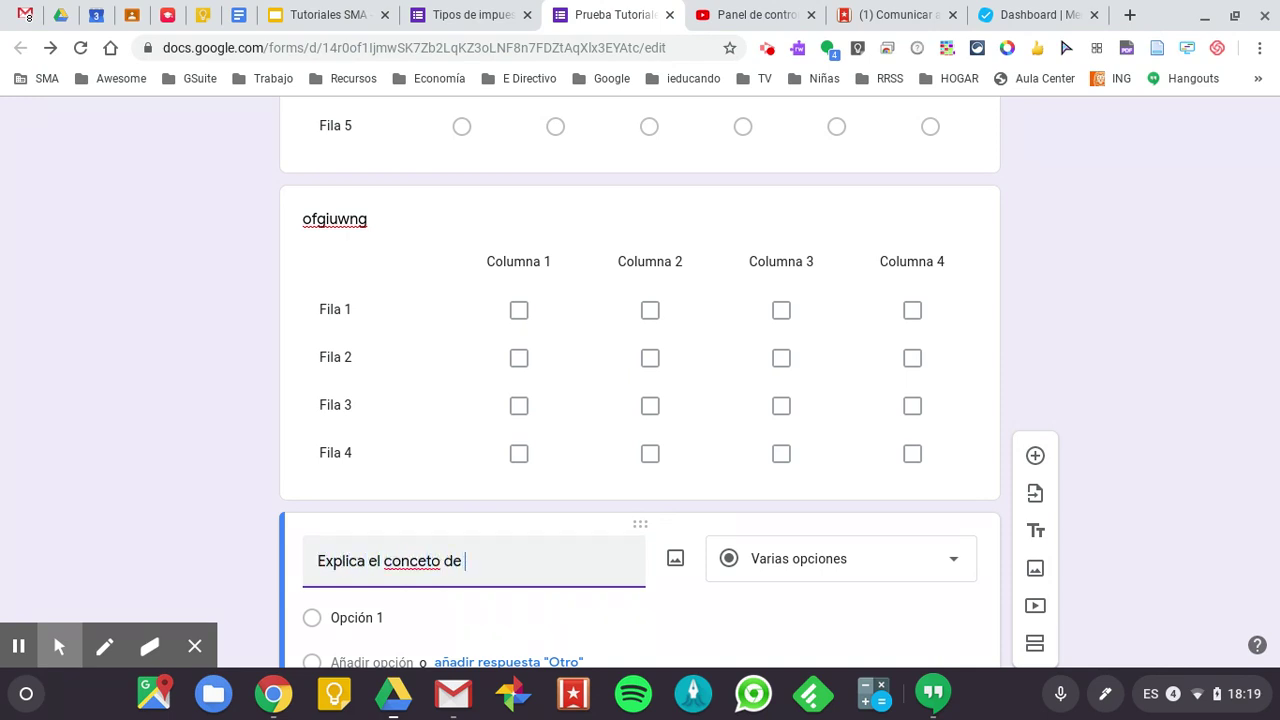
{"action": "key", "text": "BackSpace"}
{"action": "key", "text": "BackSpace"}
{"action": "key", "text": "BackSpace"}
{"action": "key", "text": "BackSpace"}
{"action": "type", "text": "pto de"}
{"action": "key", "text": "BackSpace"}
{"action": "key", "text": "BackSpace"}
{"action": "key", "text": "BackSpace"}
{"action": "key", "text": "BackSpace"}
{"action": "key", "text": "BackSpace"}
{"action": "key", "text": "BackSpace"}
{"action": "key", "text": "BackSpace"}
{"action": "key", "text": "BackSpace"}
{"action": "key", "text": "BackSpace"}
{"action": "key", "text": "BackSpace"}
{"action": "key", "text": "BackSpace"}
{"action": "key", "text": "BackSpace"}
{"action": "key", "text": "BackSpace"}
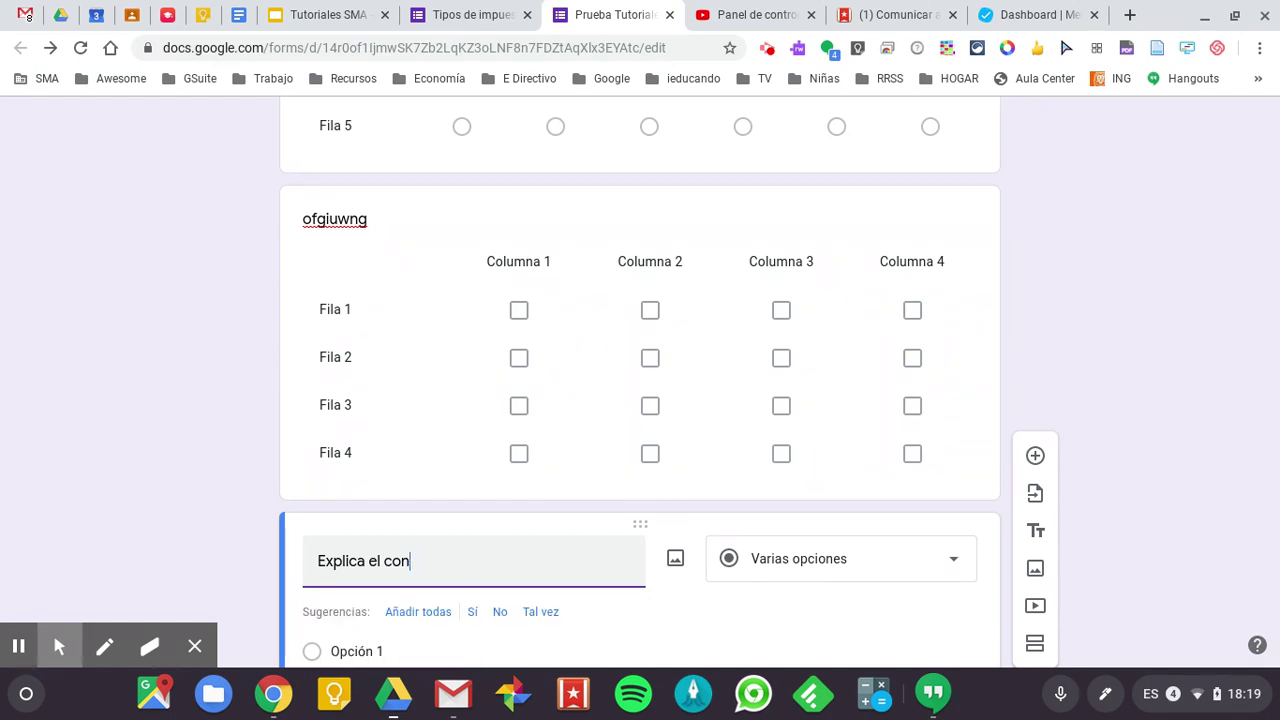
{"action": "type", "text": "ladi"}
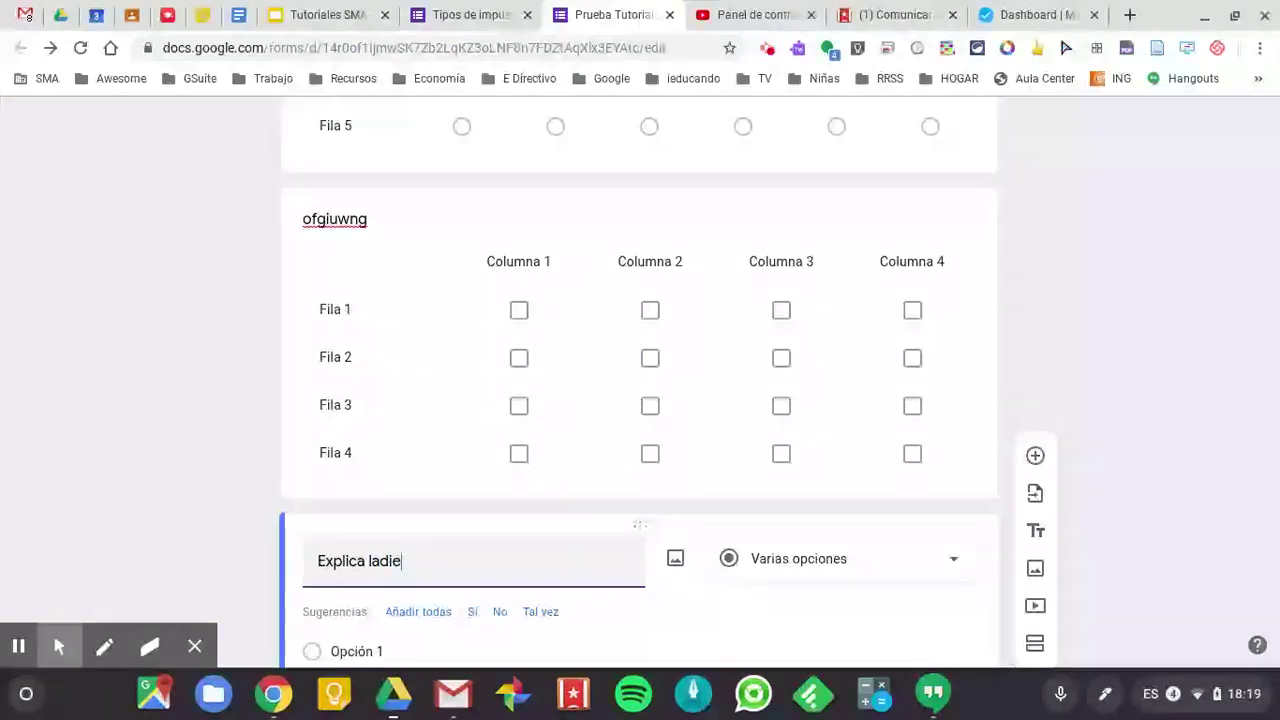
{"action": "type", "text": "fi"}
{"action": "key", "text": "BackSpace"}
{"action": "key", "text": "BackSpace"}
{"action": "type", "text": "d"}
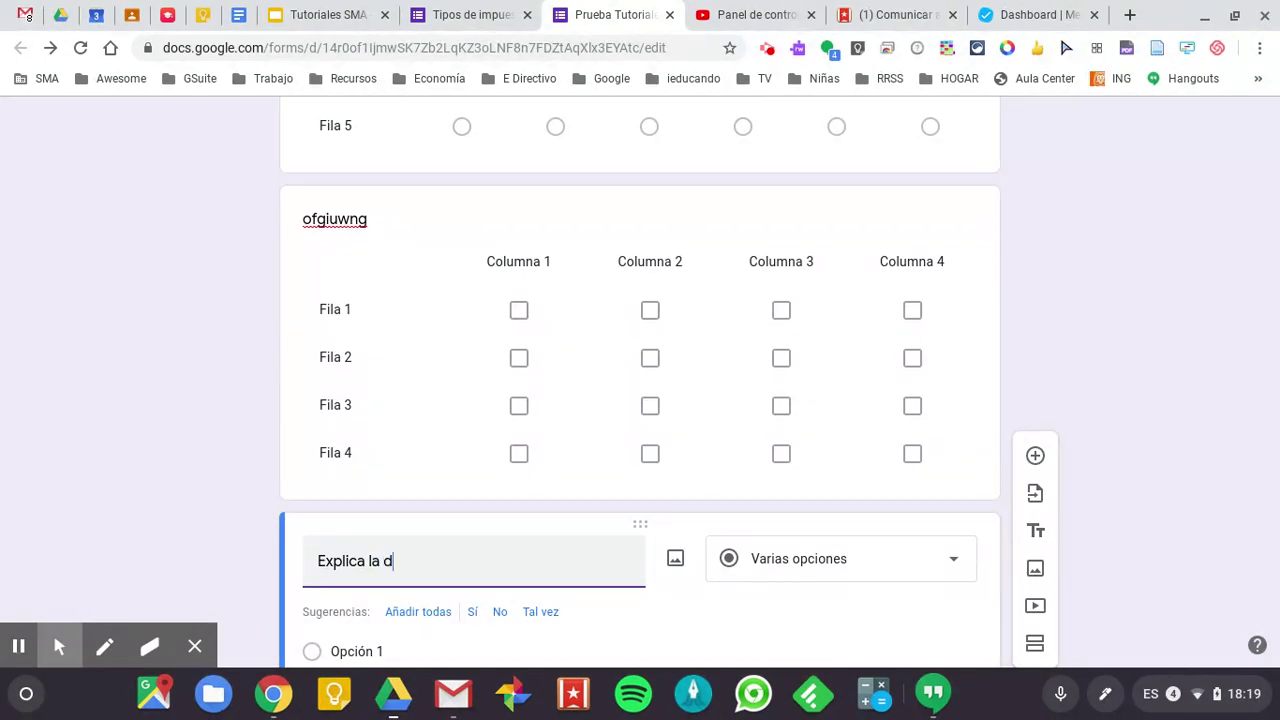
{"action": "type", "text": "iferencia entre eficacia y eficiencia"}
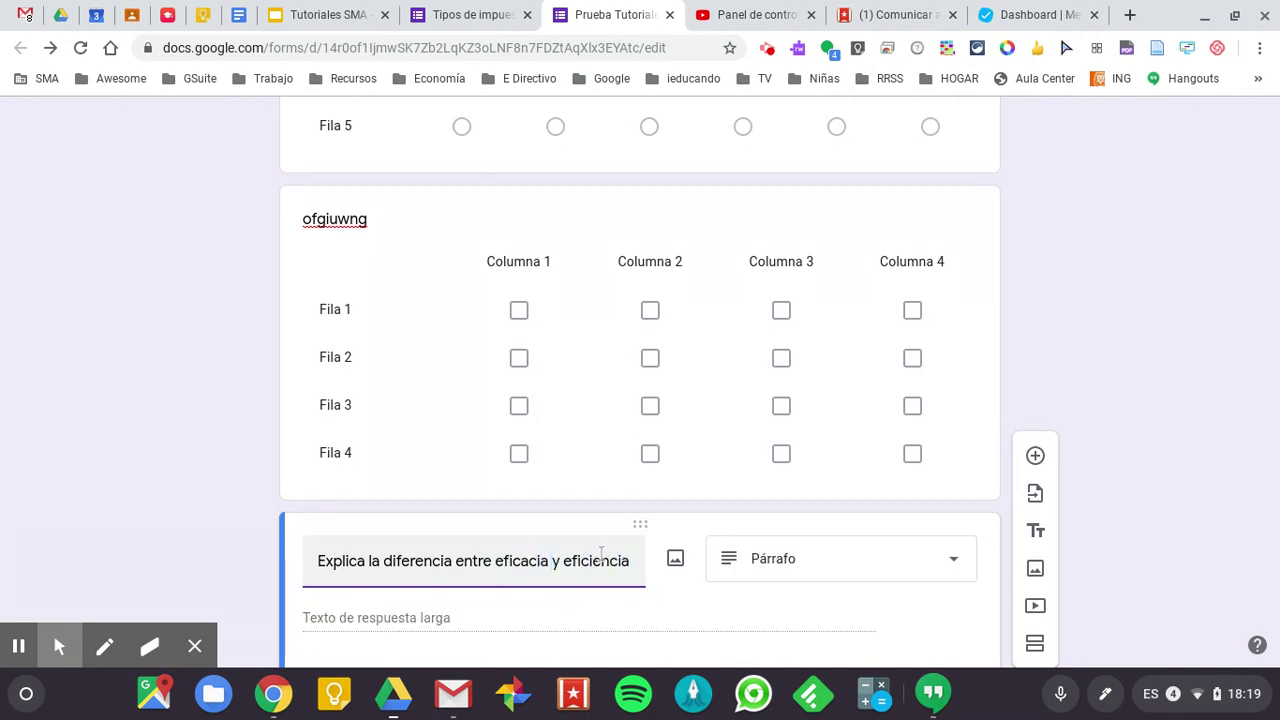
- Choose Párrafo as the answer type of the eficacia y eficiencia question
{"action": "scroll", "coordinate": [740, 512], "scroll_direction": "down", "scroll_amount": 1}
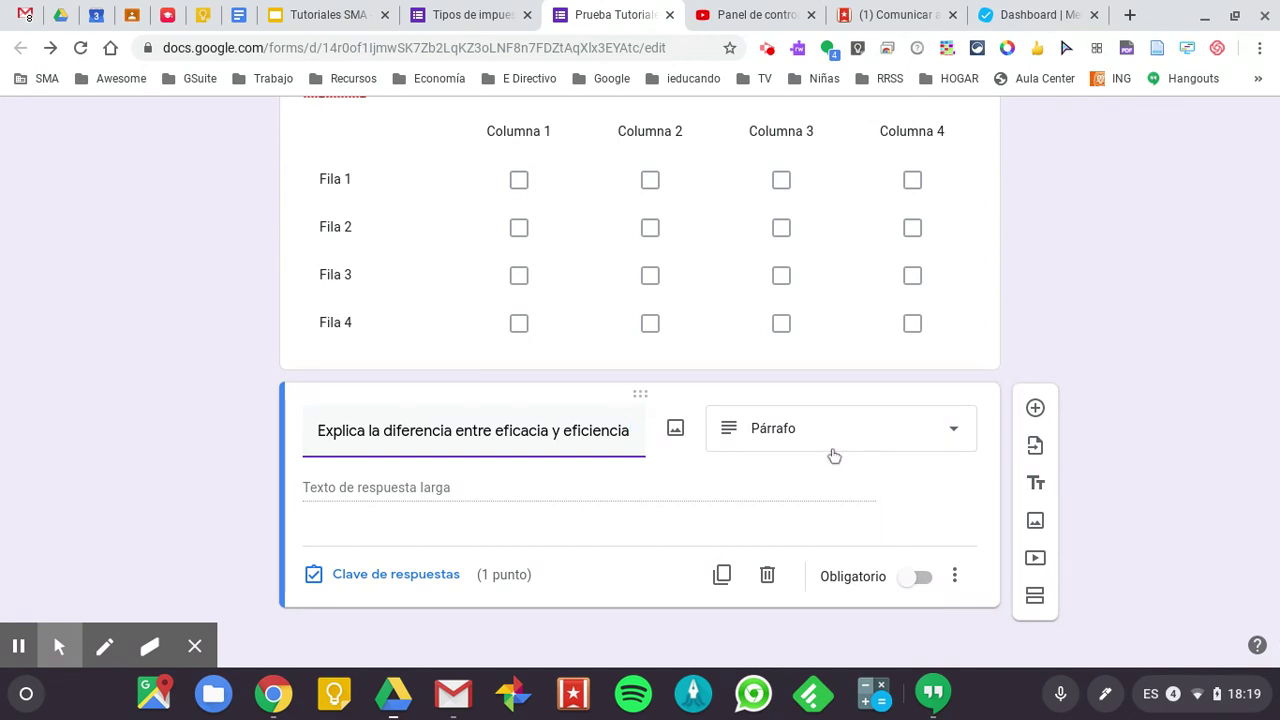
{"action": "left_click", "coordinate": [952, 441]}
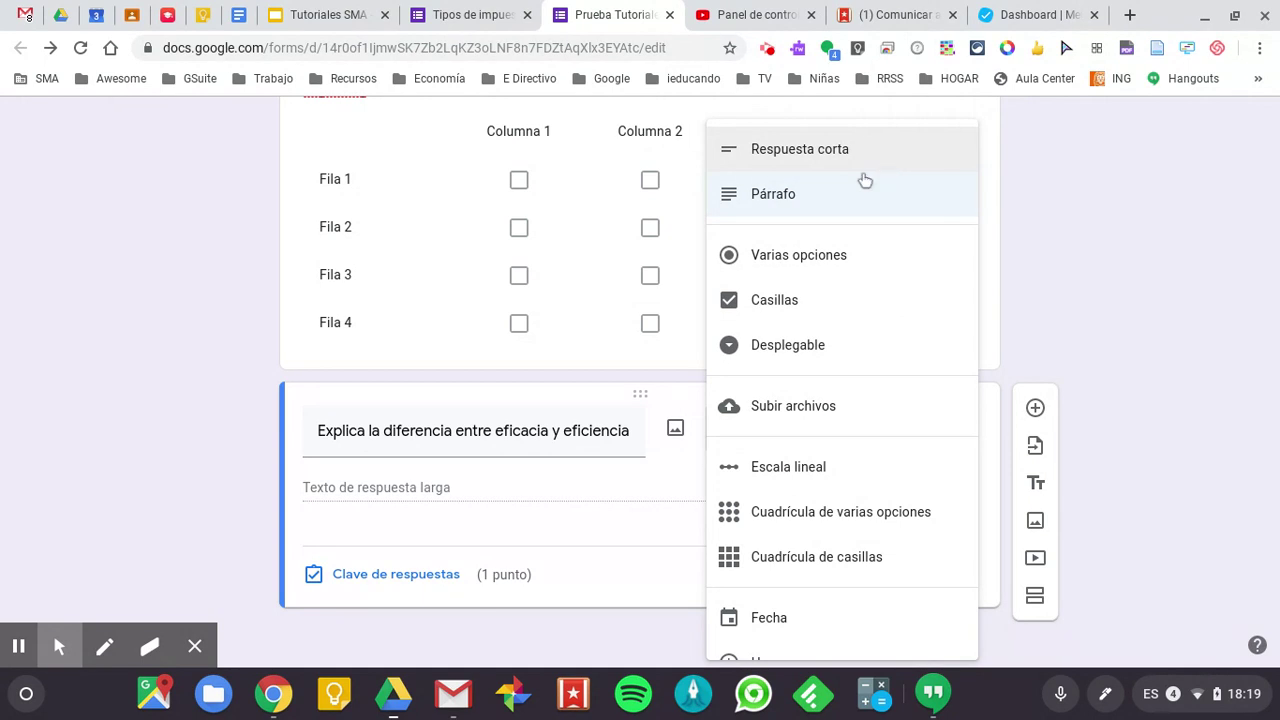
{"action": "left_click", "coordinate": [837, 206]}
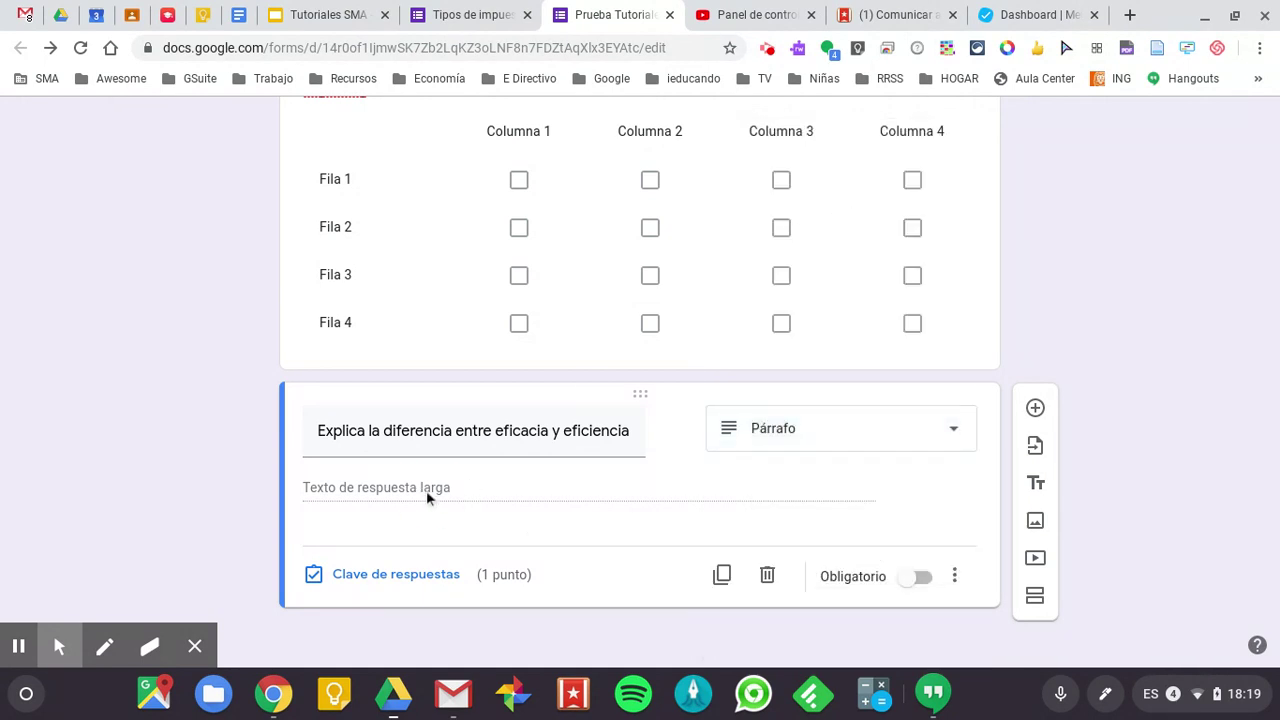
- Open the answer key of the eficacia y eficiencia question and set its score to 10 points
{"action": "left_click", "coordinate": [438, 577]}
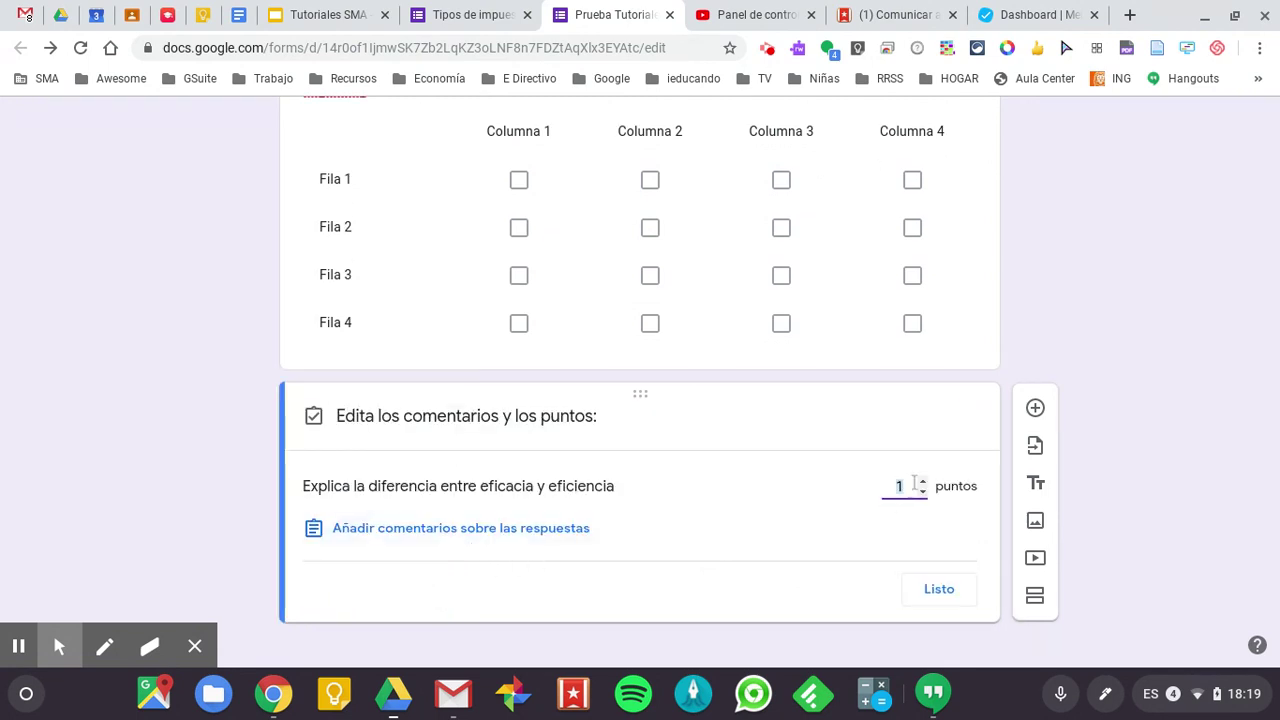
{"action": "left_click", "coordinate": [922, 481]}
{"action": "left_click", "coordinate": [922, 481]}
{"action": "left_click", "coordinate": [924, 482]}
{"action": "left_click", "coordinate": [924, 481]}
{"action": "left_click", "coordinate": [924, 481]}
- Save the answer comment "Este concepto es fundamental en la asignatura." for the paragraph question and finish its answer key
{"action": "left_click", "coordinate": [504, 530]}
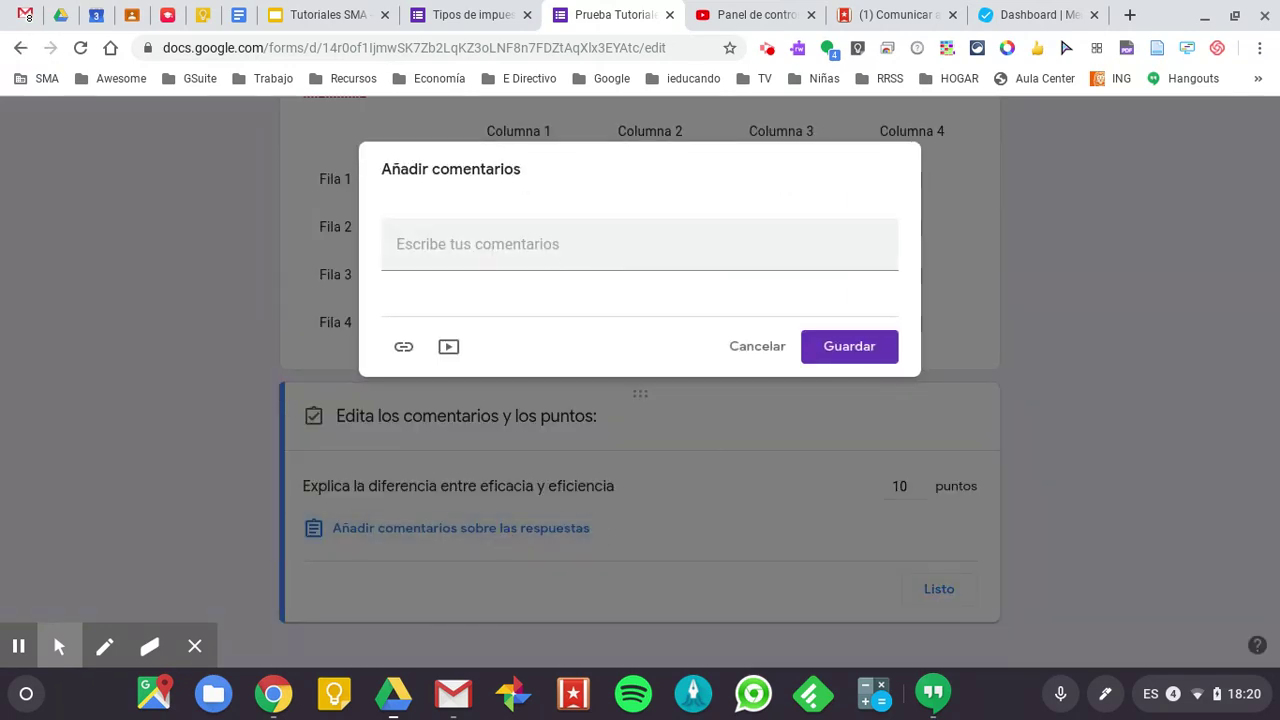
{"action": "left_click", "coordinate": [849, 346]}
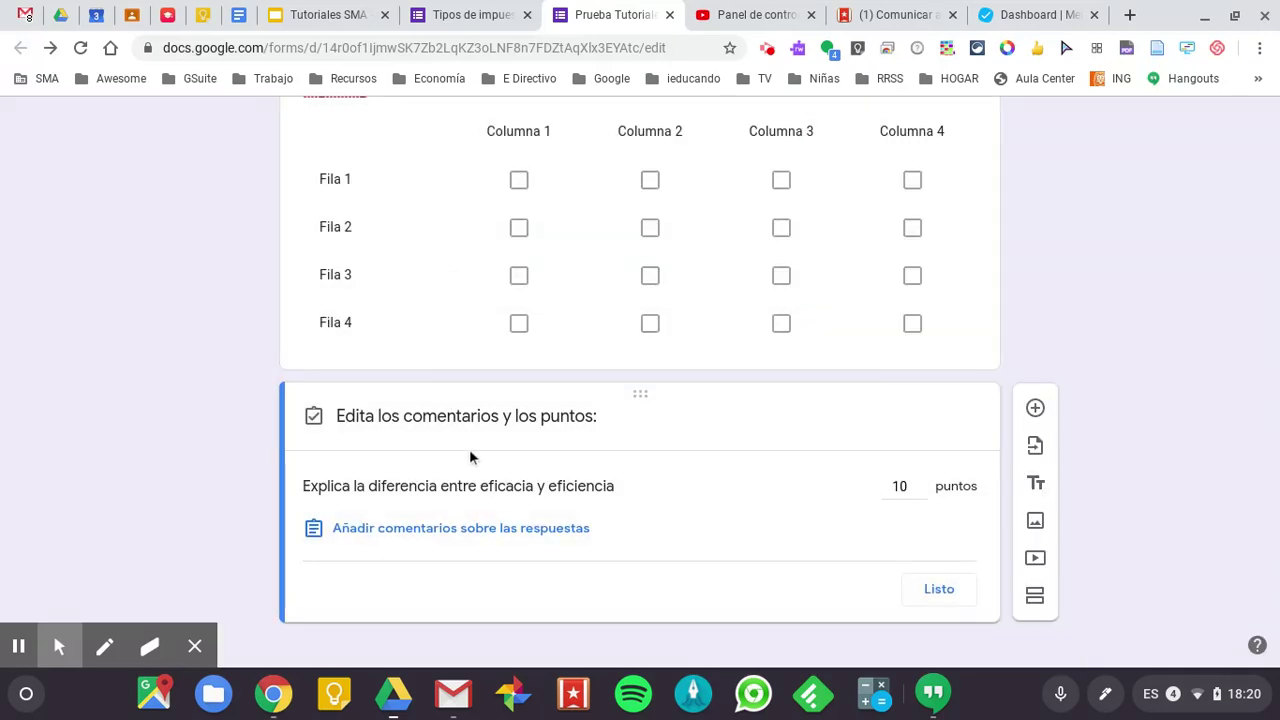
{"action": "left_click", "coordinate": [393, 541]}
{"action": "left_click", "coordinate": [449, 250]}
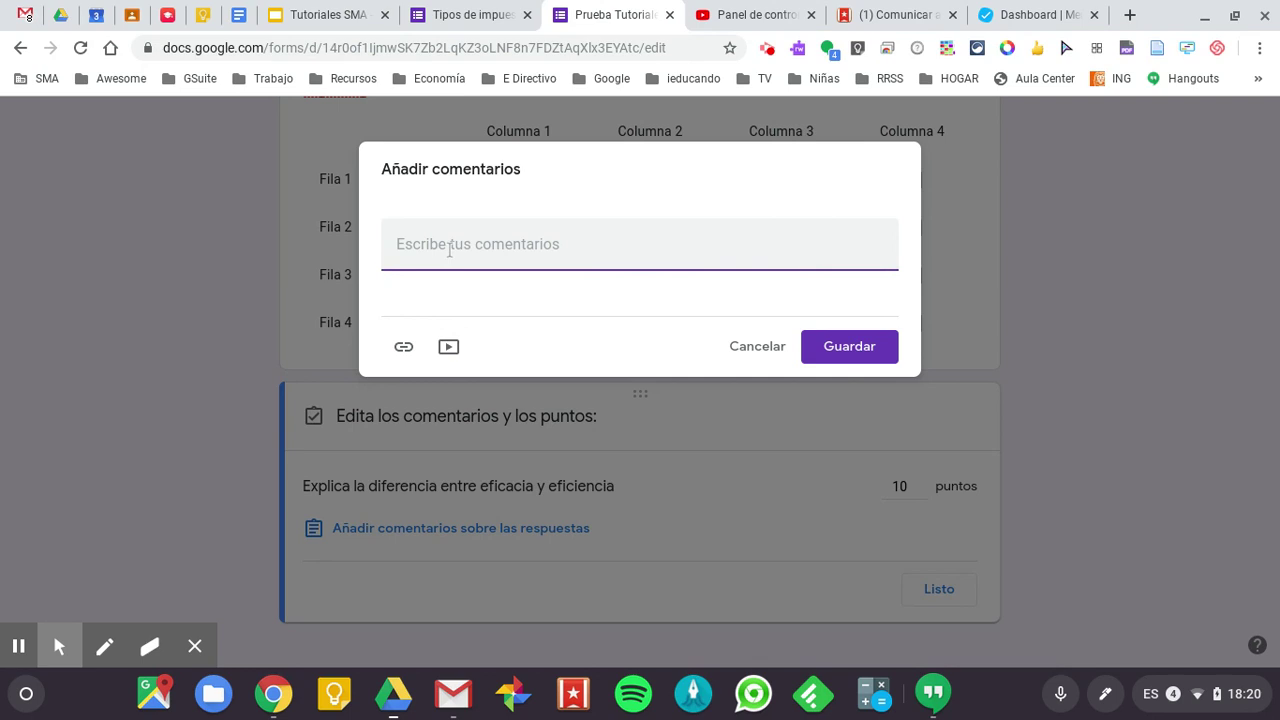
{"action": "type", "text": "De"}
{"action": "key", "text": "BackSpace"}
{"action": "type", "text": "Este con"}
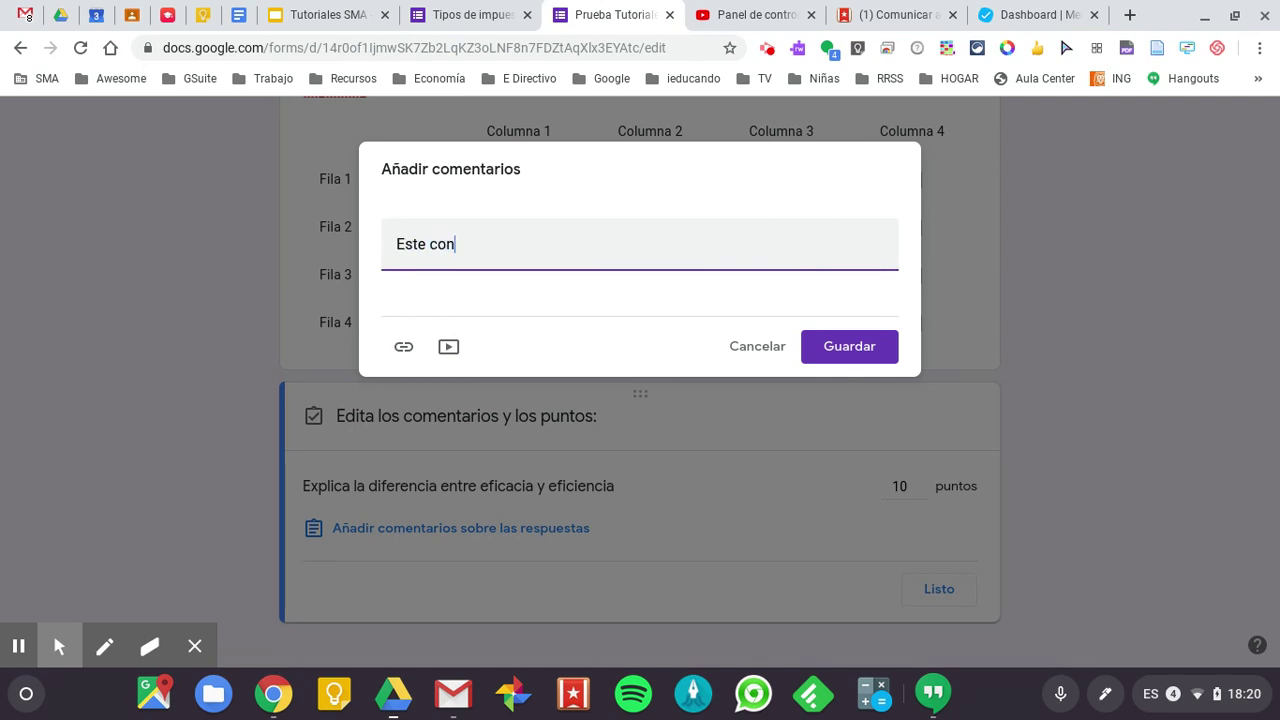
{"action": "type", "text": "cepto es fundamental en la asignatura."}
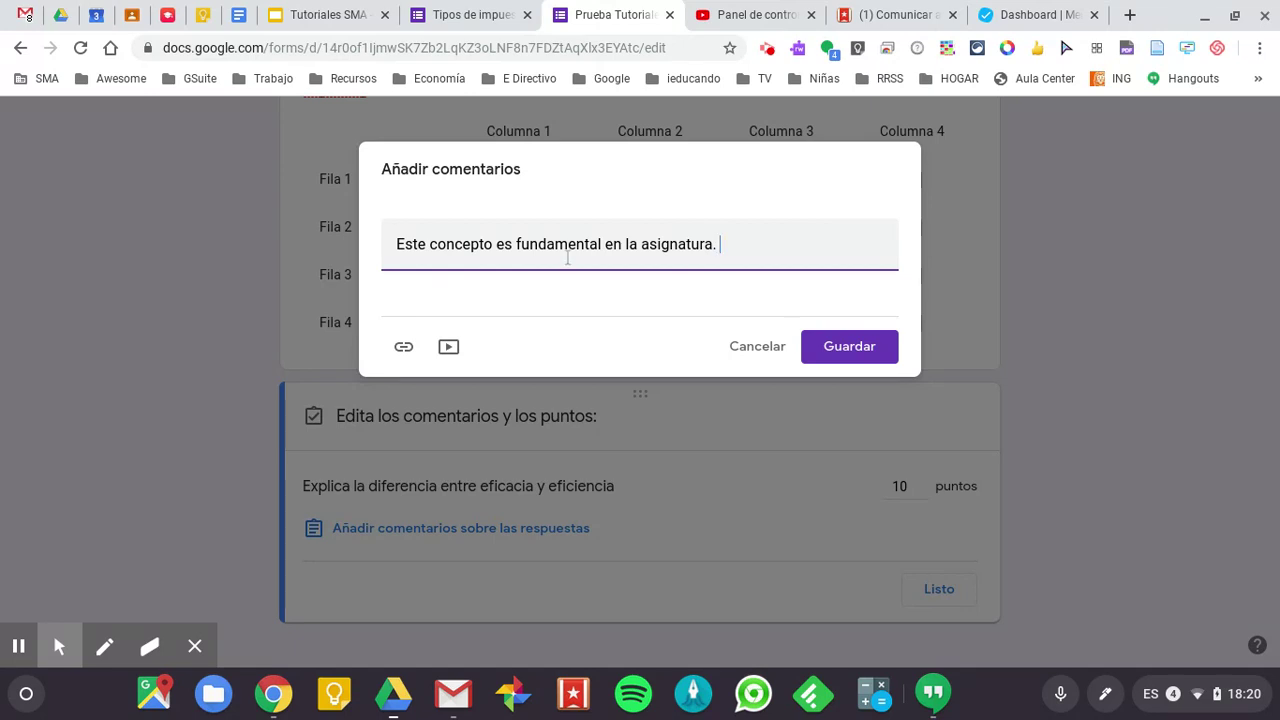
{"action": "left_click", "coordinate": [861, 352]}
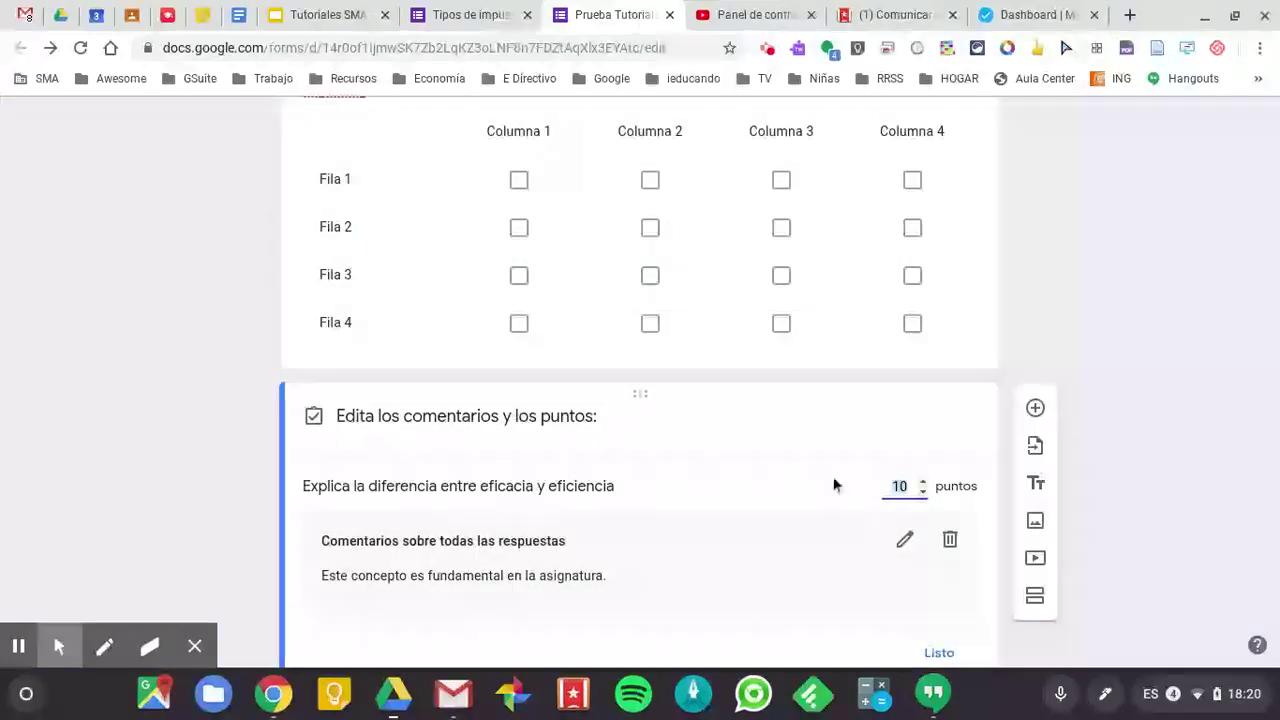
{"action": "scroll", "coordinate": [837, 485], "scroll_direction": "down", "scroll_amount": 1}
{"action": "left_click", "coordinate": [950, 576]}
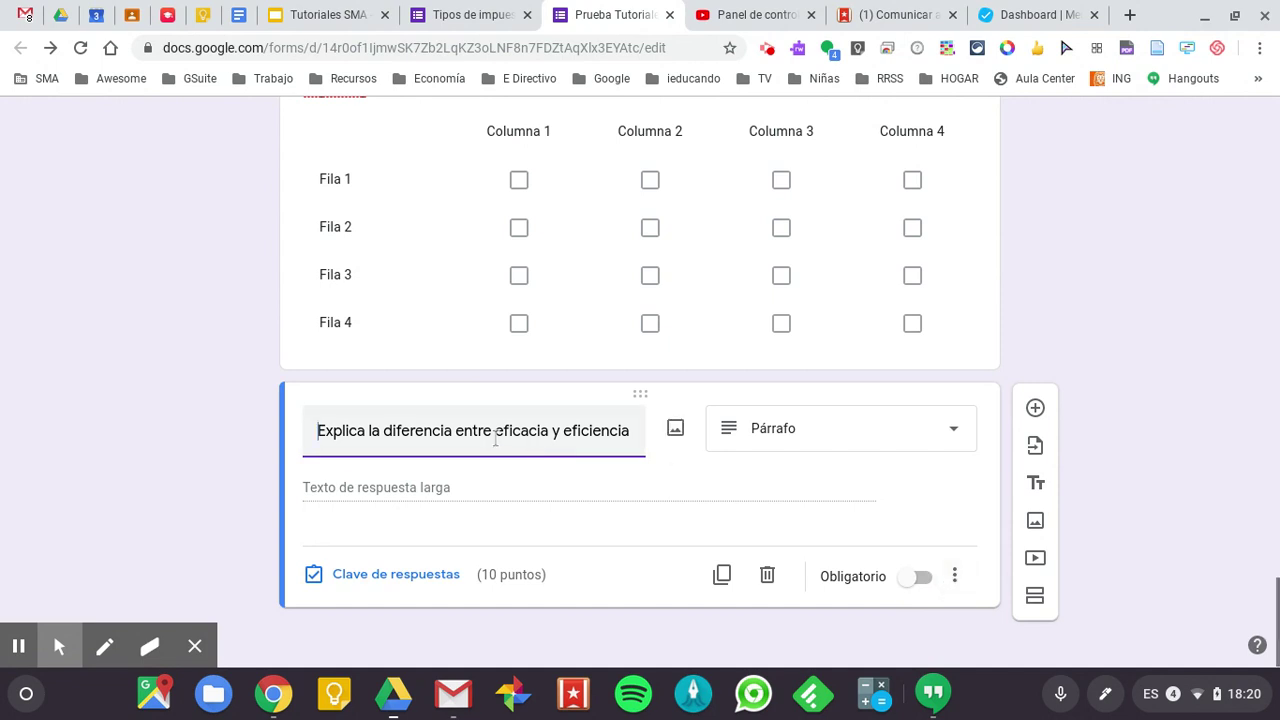
- Preview the form and view the submitted response's score, checking the comment on the final paragraph question
{"action": "scroll", "coordinate": [905, 178], "scroll_direction": "up", "scroll_amount": 20}
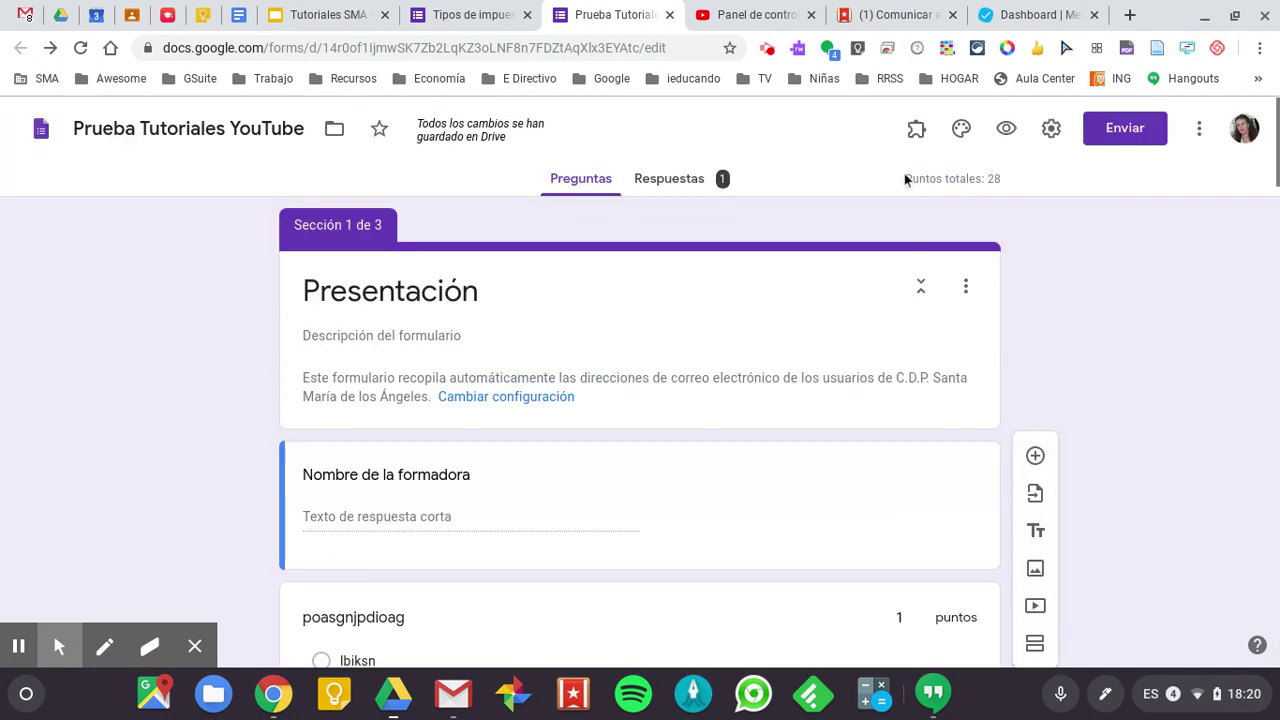
{"action": "left_click", "coordinate": [1007, 129]}
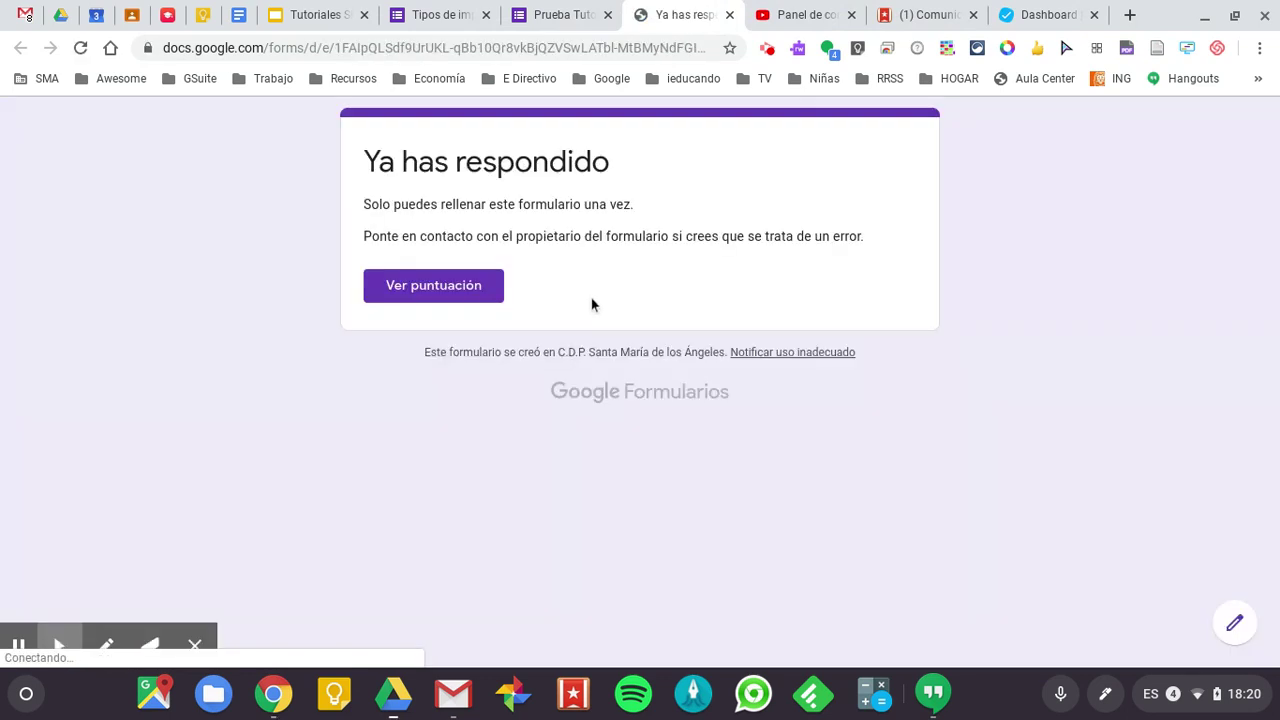
{"action": "left_click", "coordinate": [455, 291]}
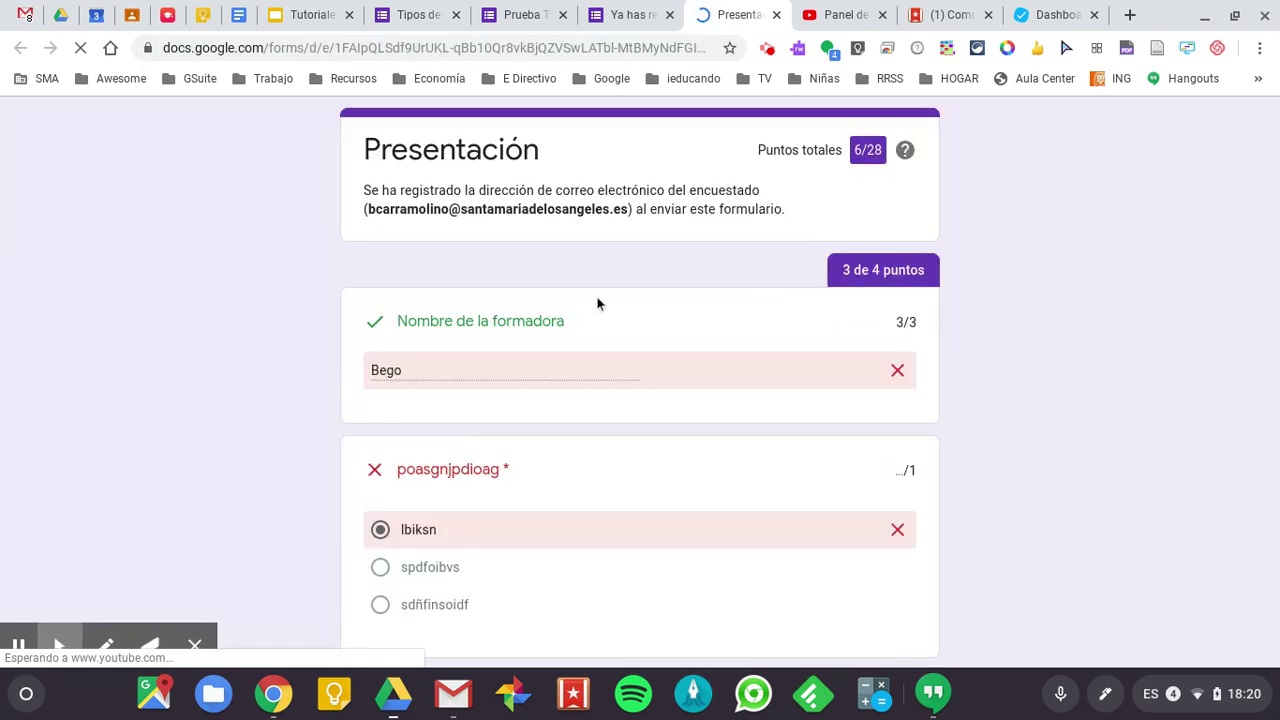
{"action": "scroll", "coordinate": [659, 381], "scroll_direction": "down", "scroll_amount": 20}
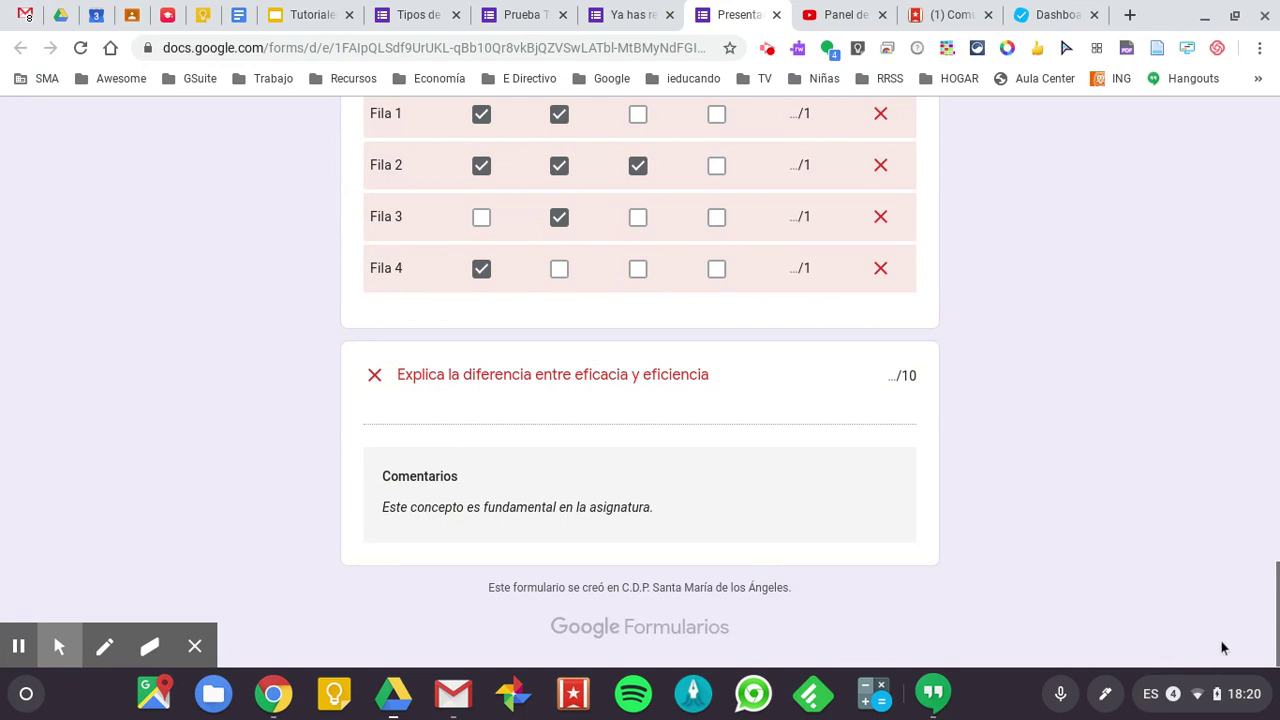
{"action": "scroll", "coordinate": [737, 541], "scroll_direction": "up", "scroll_amount": 20}
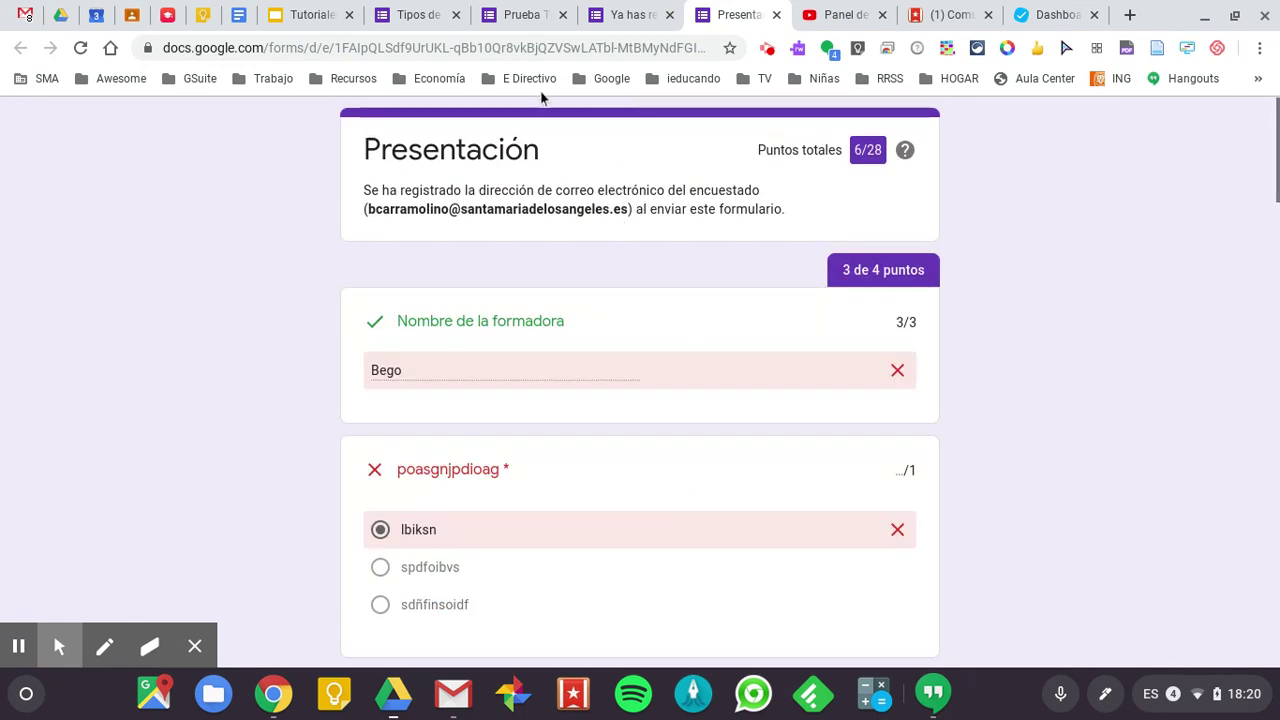
- Return to the form editor's responses for "Prueba Tutoriales YouTube" and stop accepting responses
{"action": "left_click", "coordinate": [527, 14]}
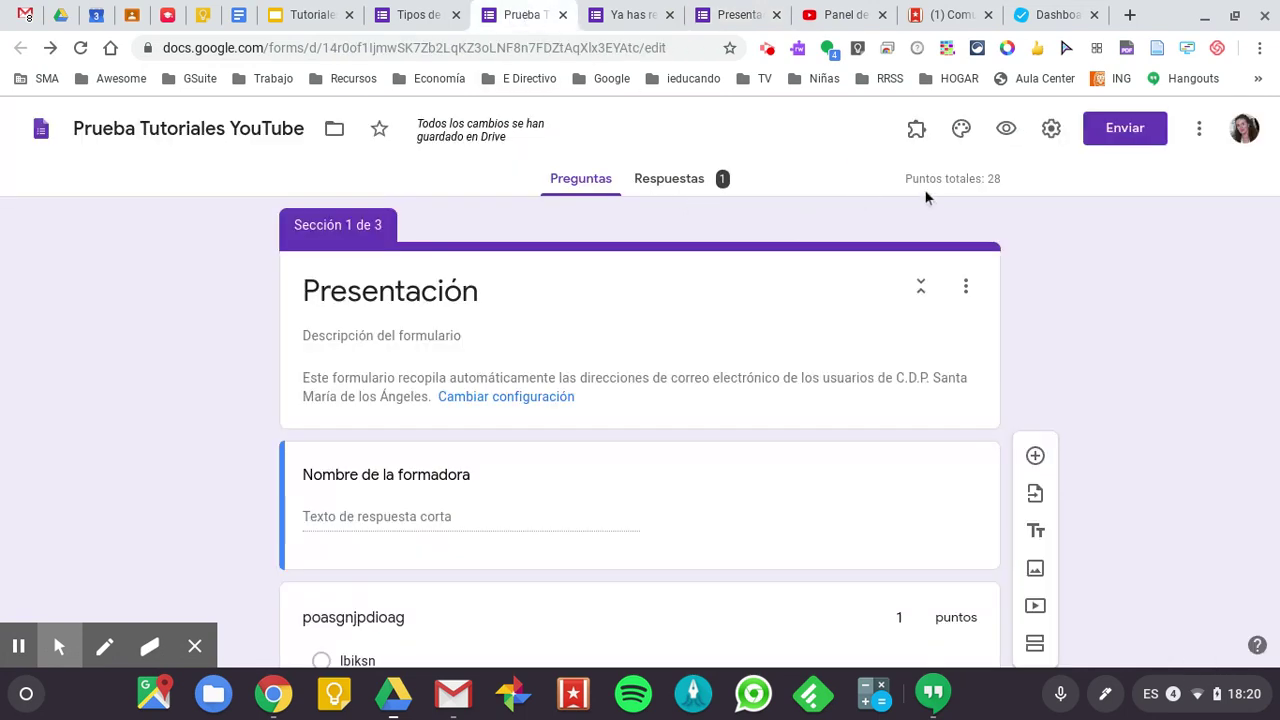
{"action": "left_click", "coordinate": [678, 185]}
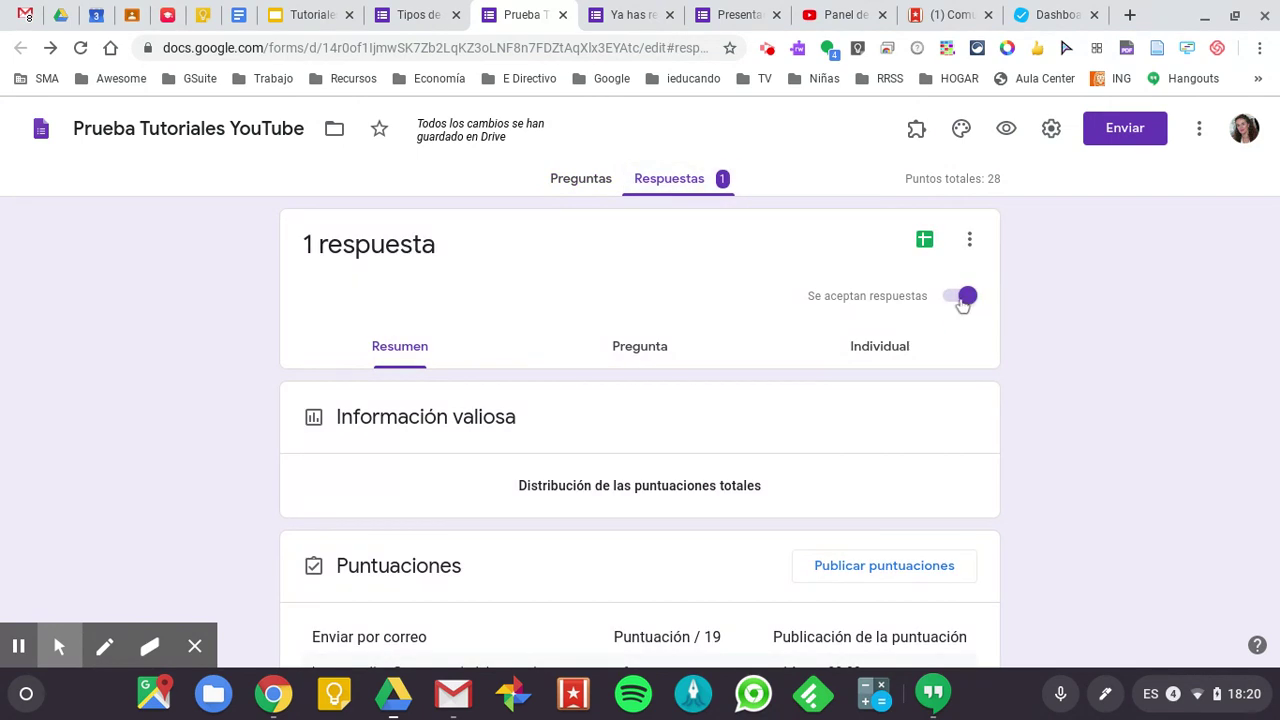
{"action": "left_click", "coordinate": [950, 298]}
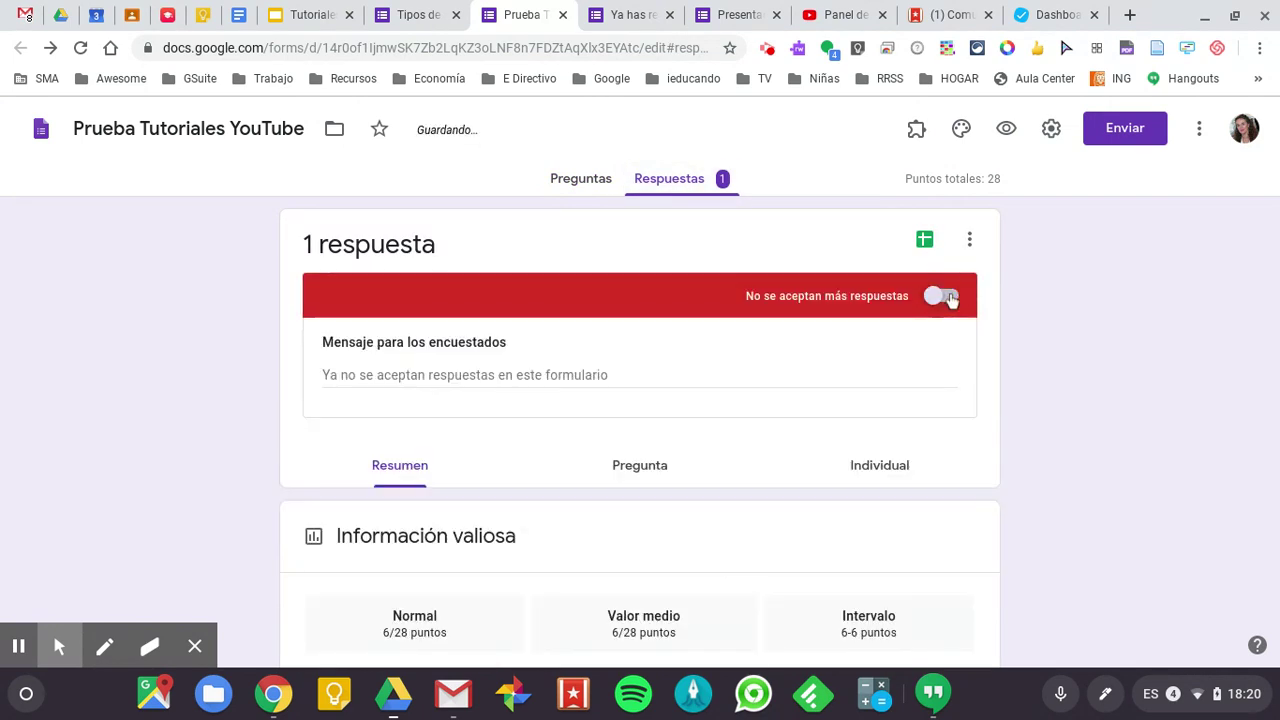
- Resume accepting responses and save the form settings with the limit of one response per respondent turned off
{"action": "left_click", "coordinate": [955, 298]}
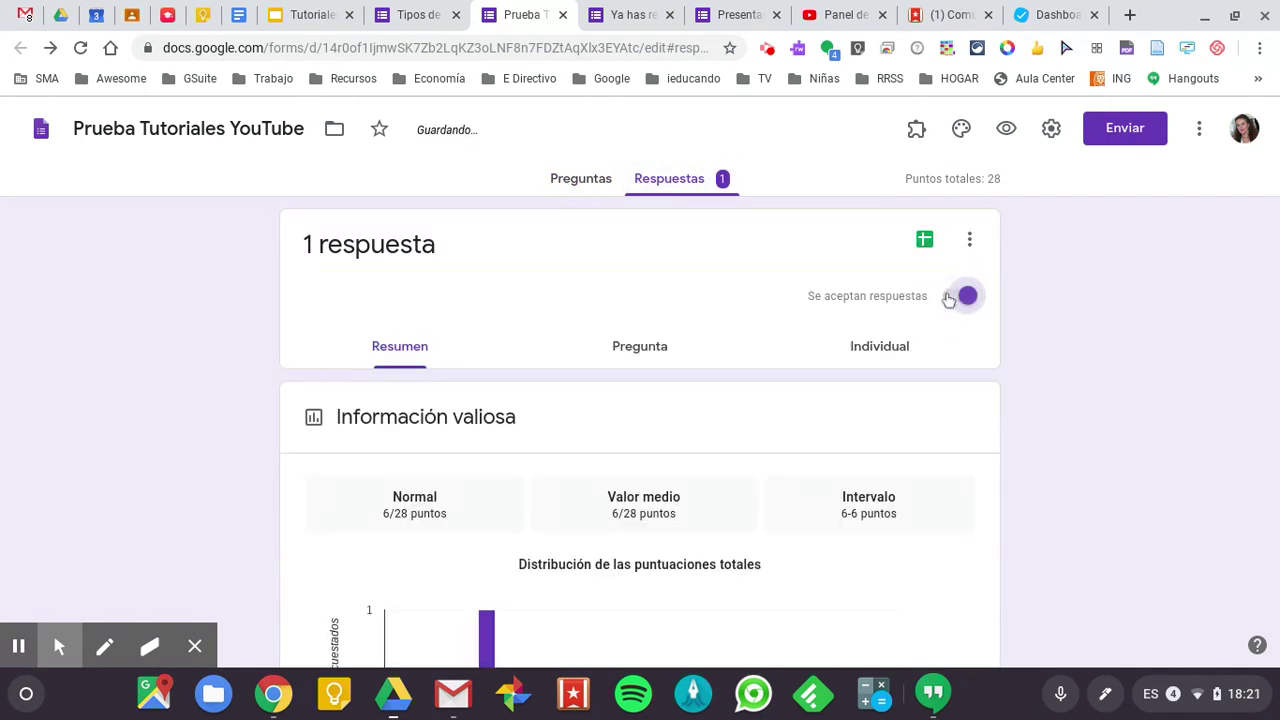
{"action": "left_click", "coordinate": [1051, 130]}
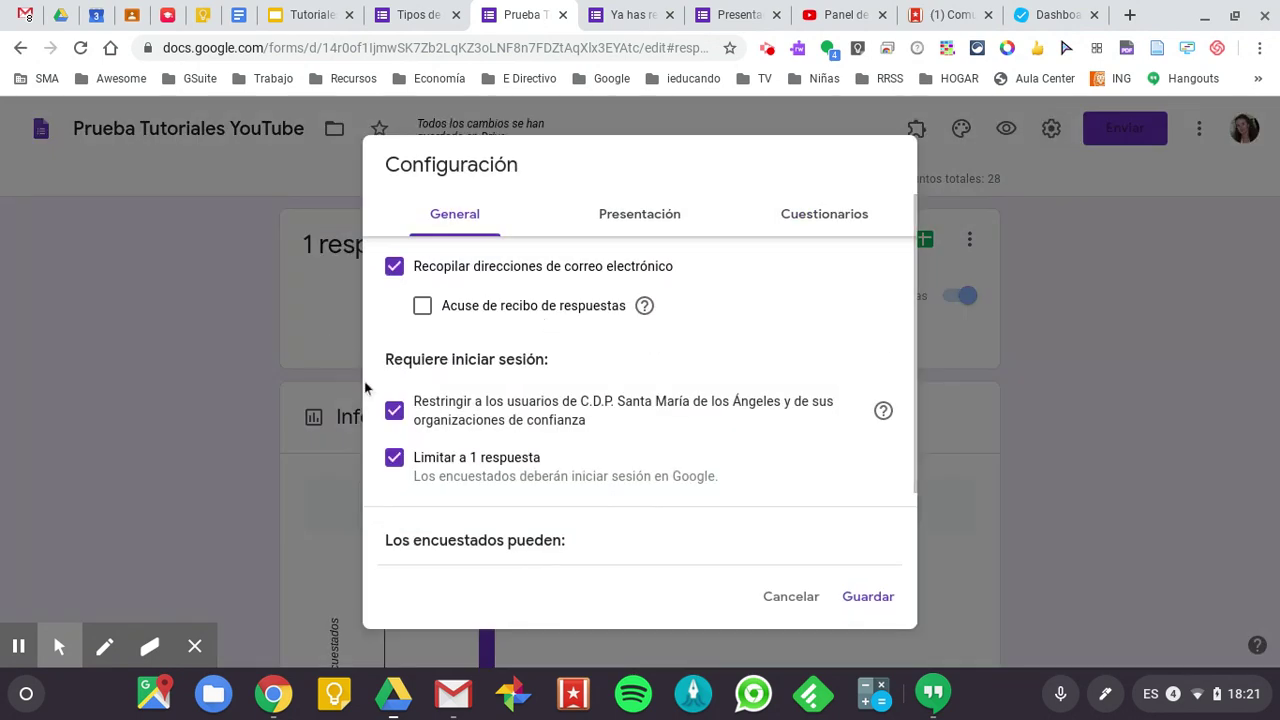
{"action": "left_click", "coordinate": [395, 459]}
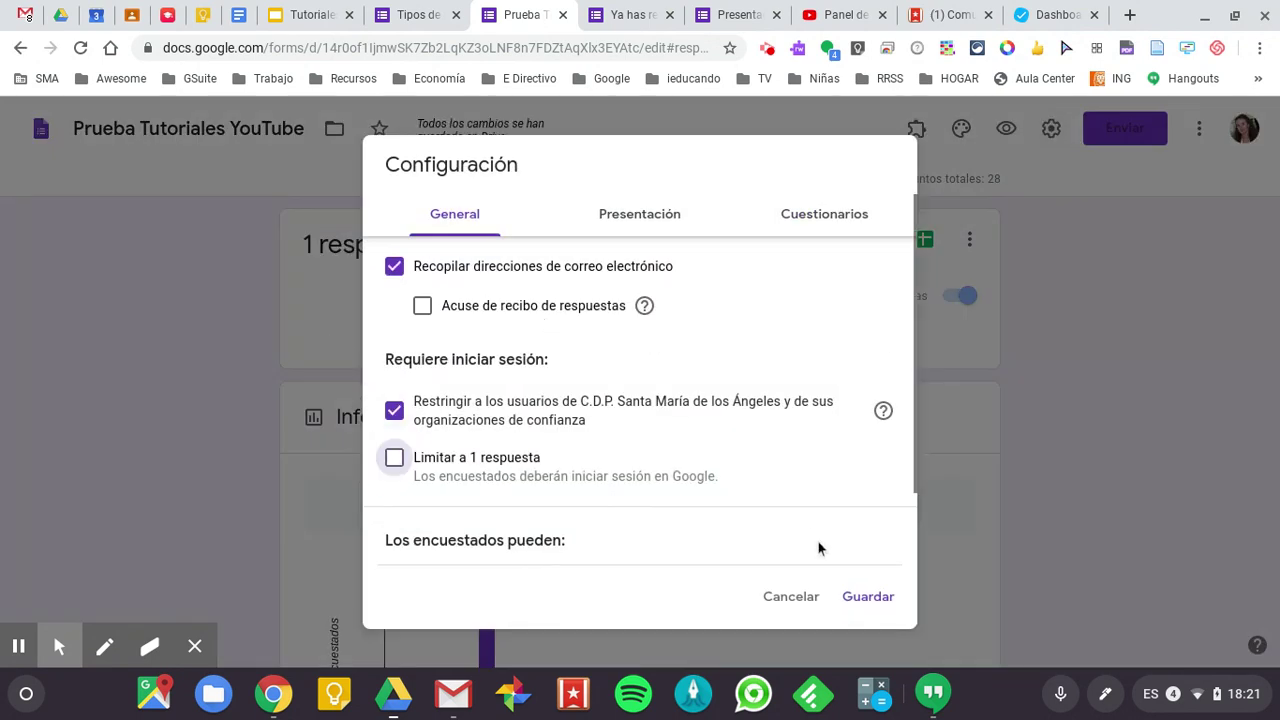
{"action": "left_click", "coordinate": [872, 596]}
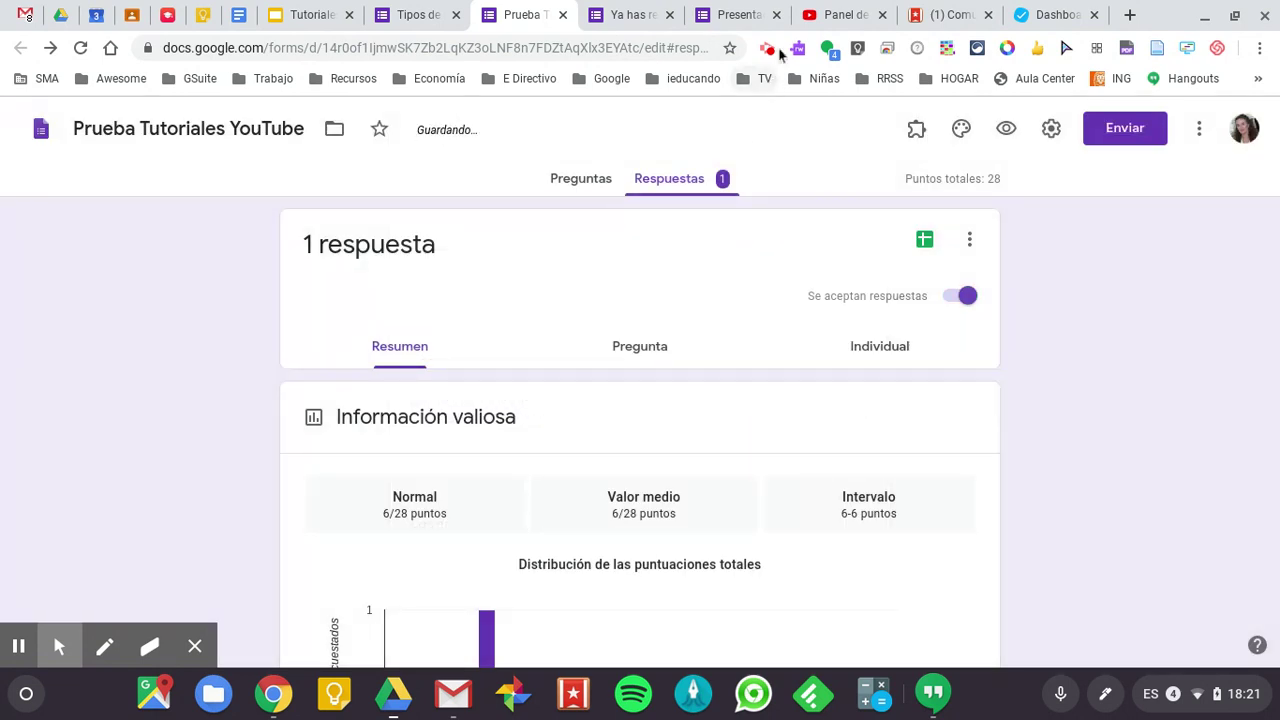
- Close the old score and already-responded pages, and open a fresh preview of the form
{"action": "left_click", "coordinate": [781, 15]}
{"action": "left_click", "coordinate": [669, 15]}
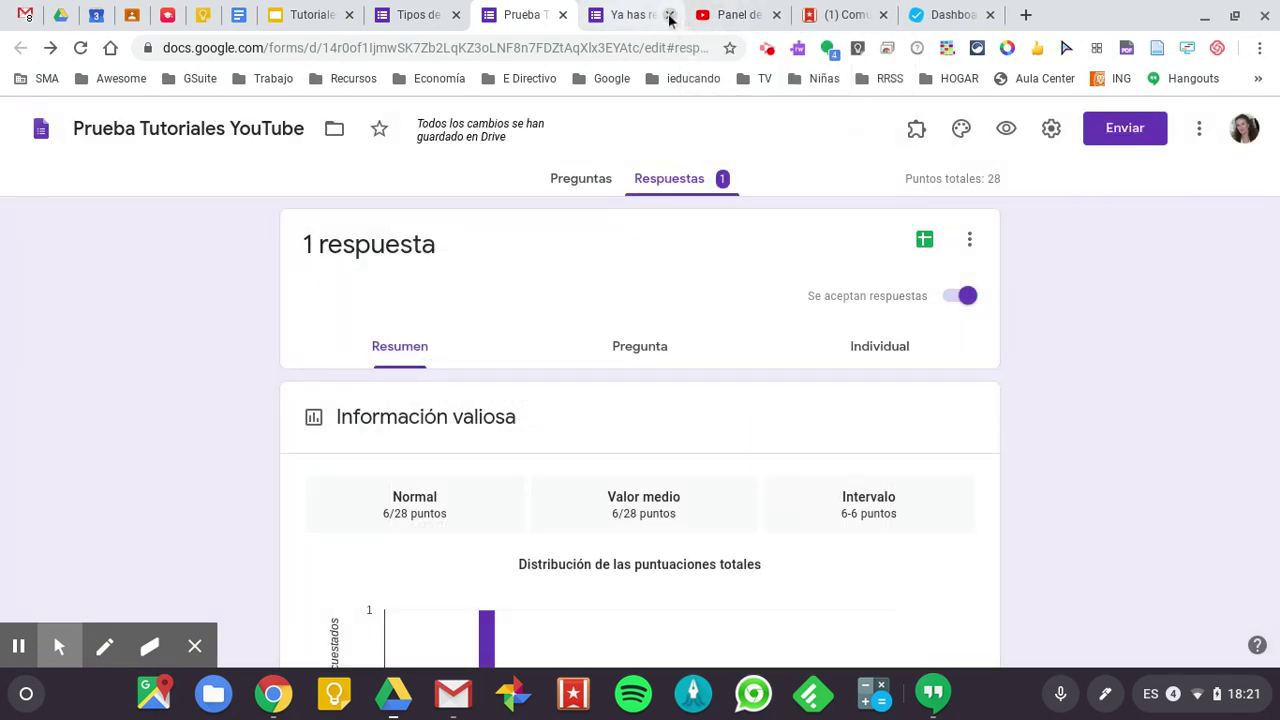
{"action": "left_click", "coordinate": [1007, 133]}
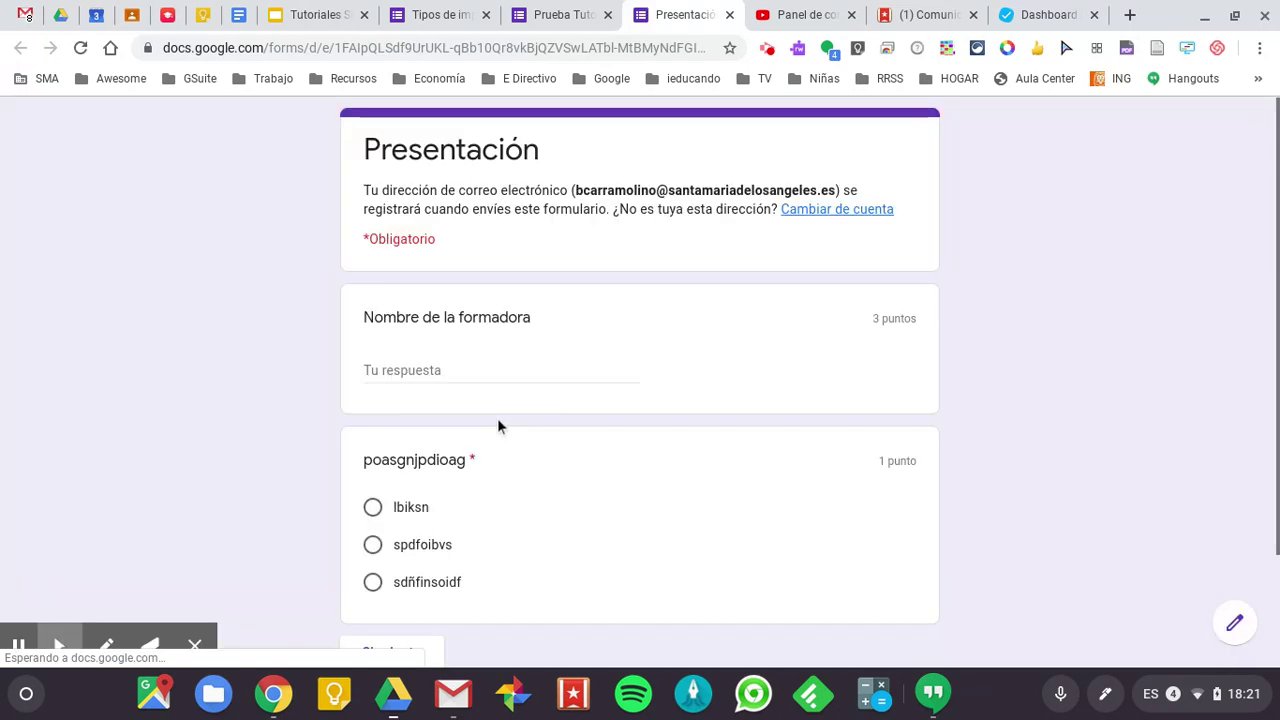
- Fill in the trainer's name, choose lbiksn for the poasgnjpdioag question, and continue to the video section
{"action": "left_click", "coordinate": [452, 368]}
{"action": "type", "text": "Bego"}
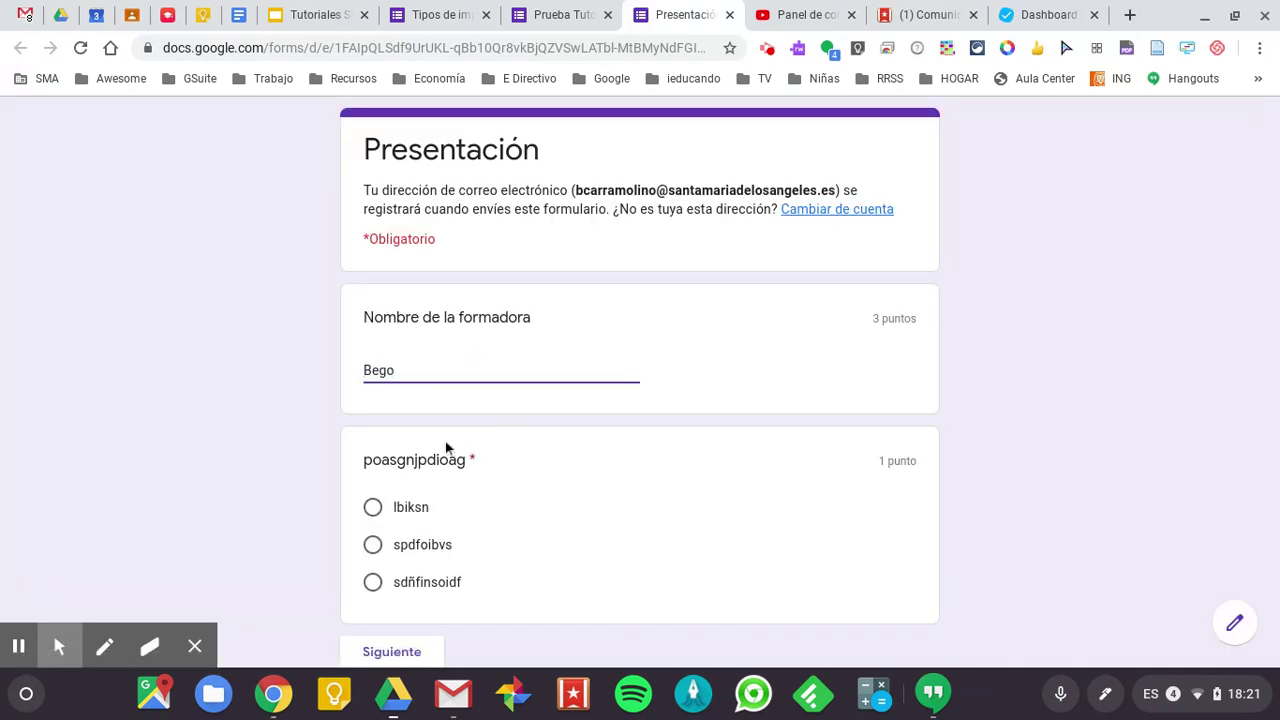
{"action": "scroll", "coordinate": [446, 449], "scroll_direction": "down", "scroll_amount": 3}
{"action": "left_click", "coordinate": [372, 368]}
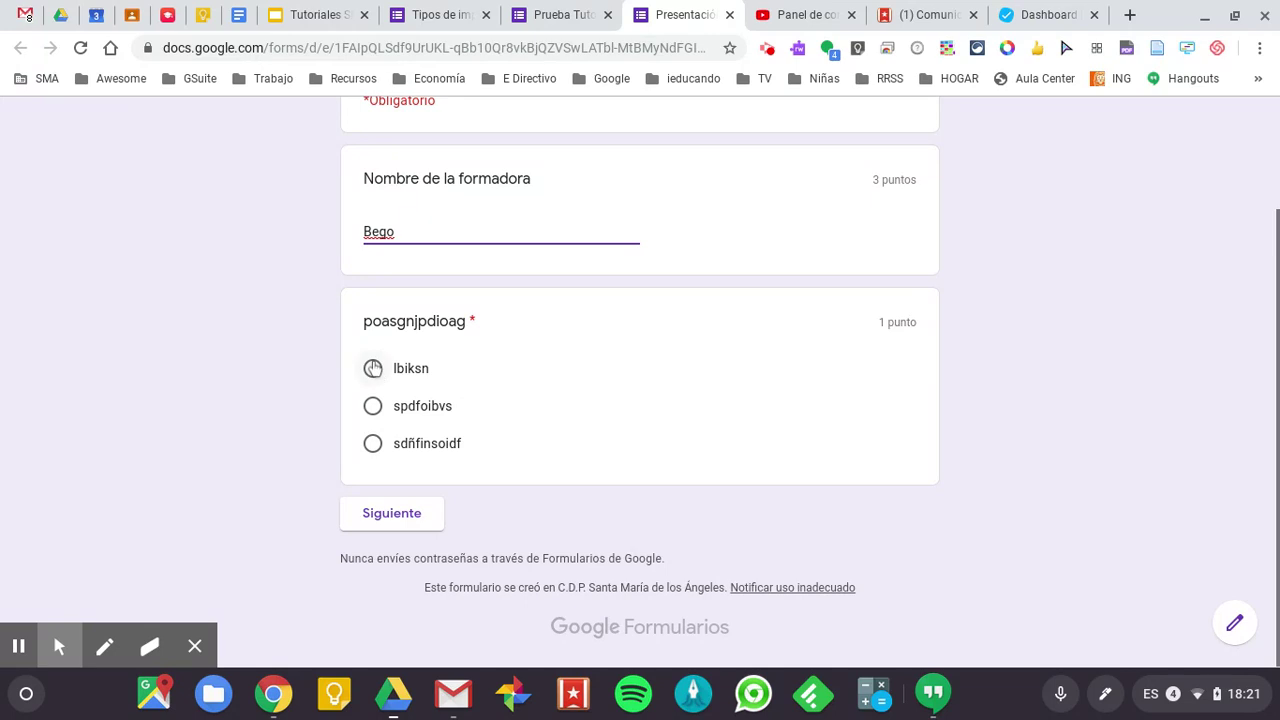
{"action": "left_click", "coordinate": [393, 513]}
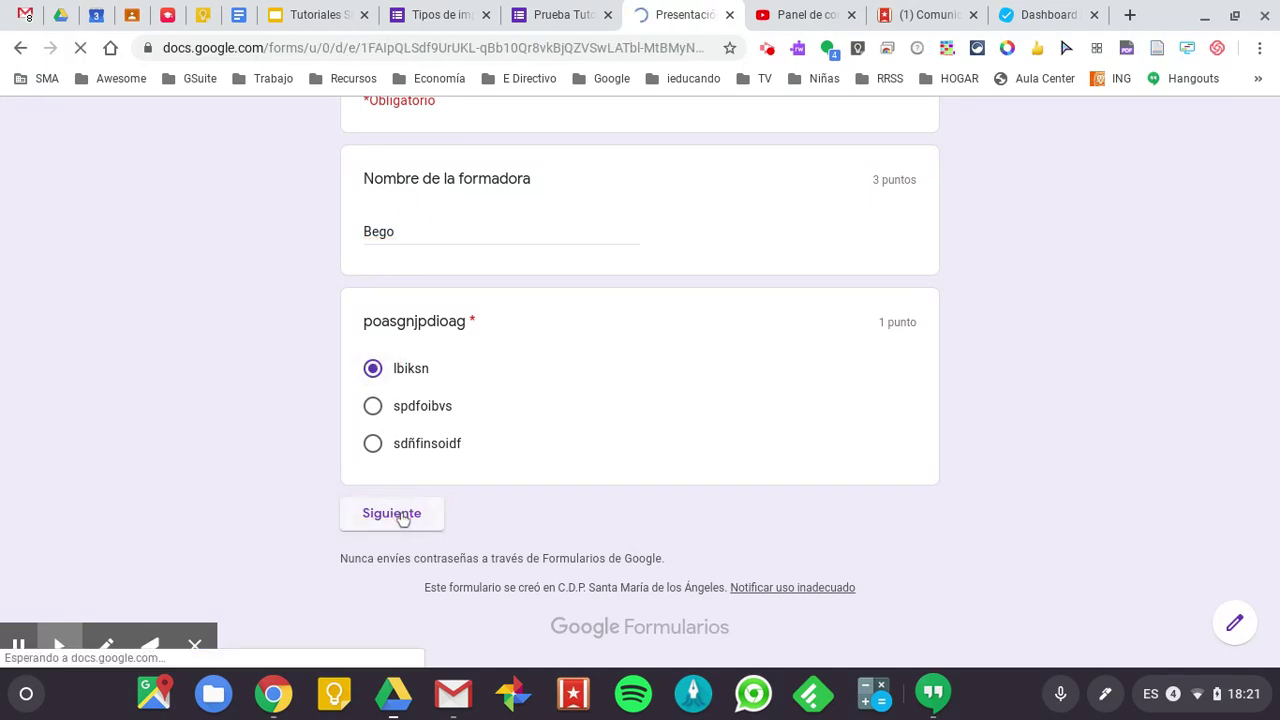
- Choose Opción 2 for the sldifgunsod question and continue to the next section
{"action": "scroll", "coordinate": [430, 515], "scroll_direction": "down", "scroll_amount": 2}
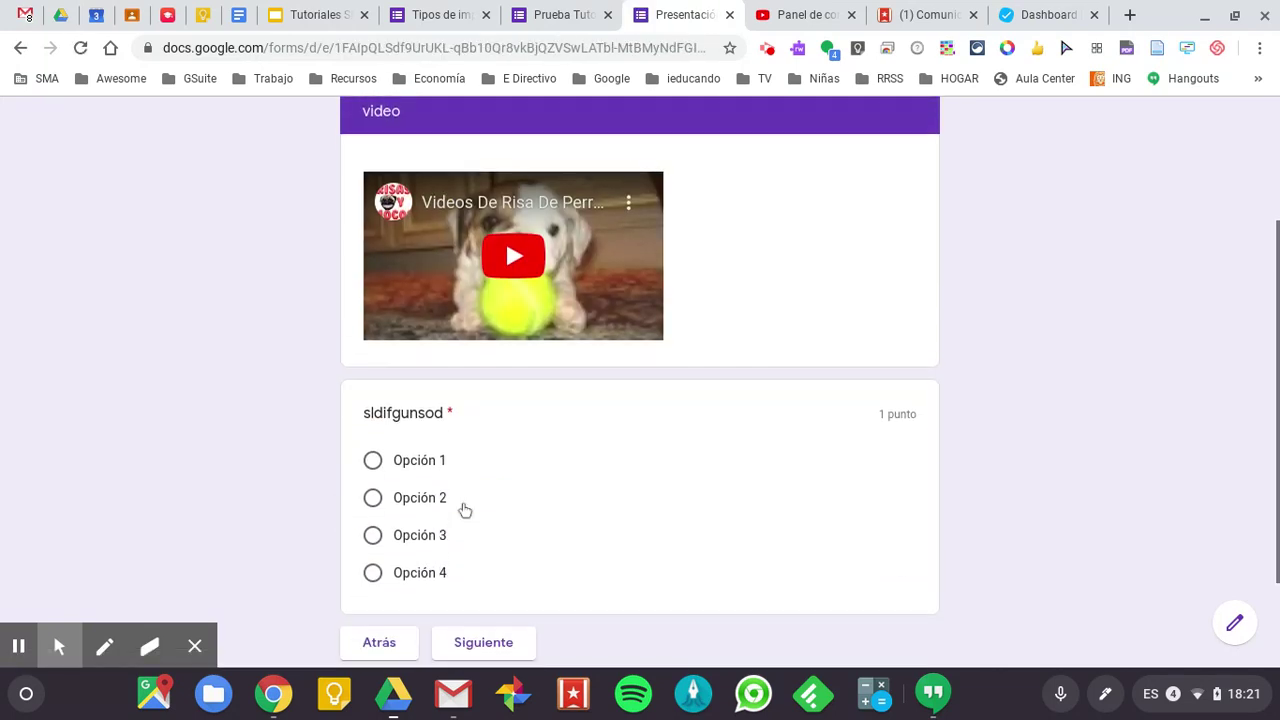
{"action": "left_click", "coordinate": [368, 494]}
{"action": "scroll", "coordinate": [365, 497], "scroll_direction": "down", "scroll_amount": 2}
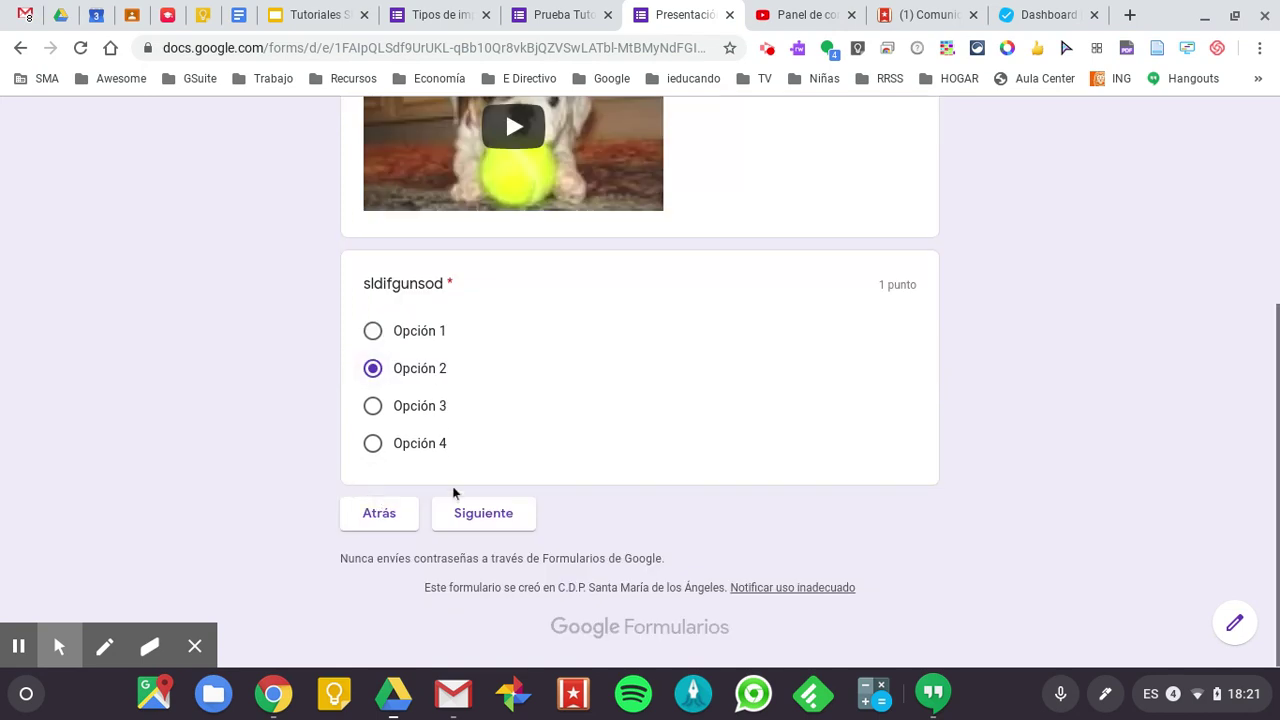
{"action": "left_click", "coordinate": [527, 515]}
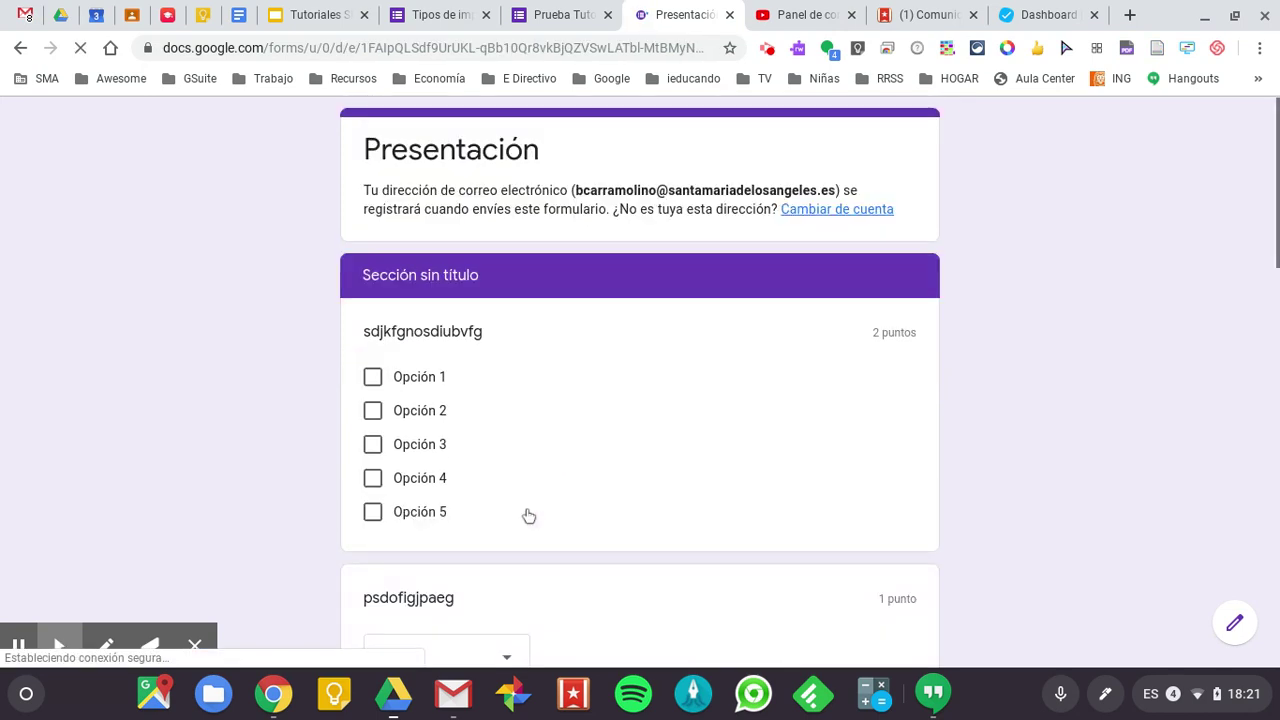
- Mark Opción 2 and Opción 3 for sdjkfgnosdiubvfg and choose Opción 2 for psdofigjpaeg
{"action": "left_click", "coordinate": [372, 411]}
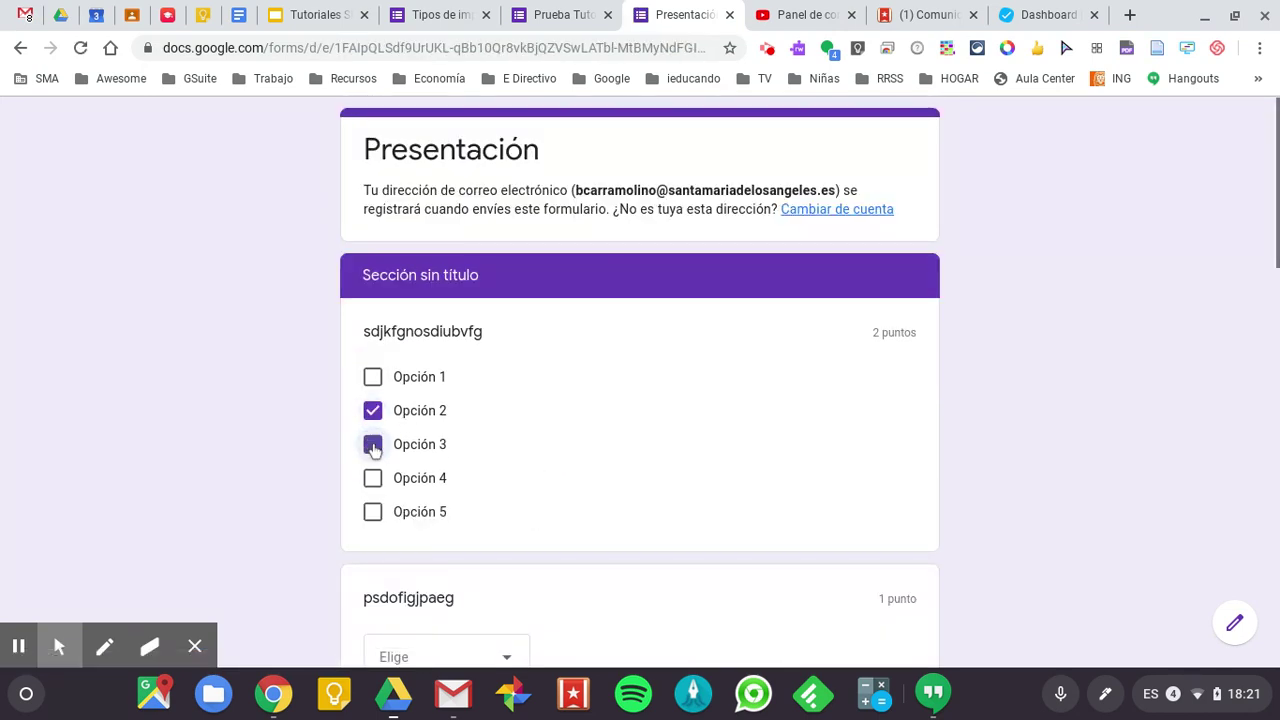
{"action": "left_click", "coordinate": [372, 444]}
{"action": "scroll", "coordinate": [372, 446], "scroll_direction": "down", "scroll_amount": 2}
{"action": "left_click", "coordinate": [509, 449]}
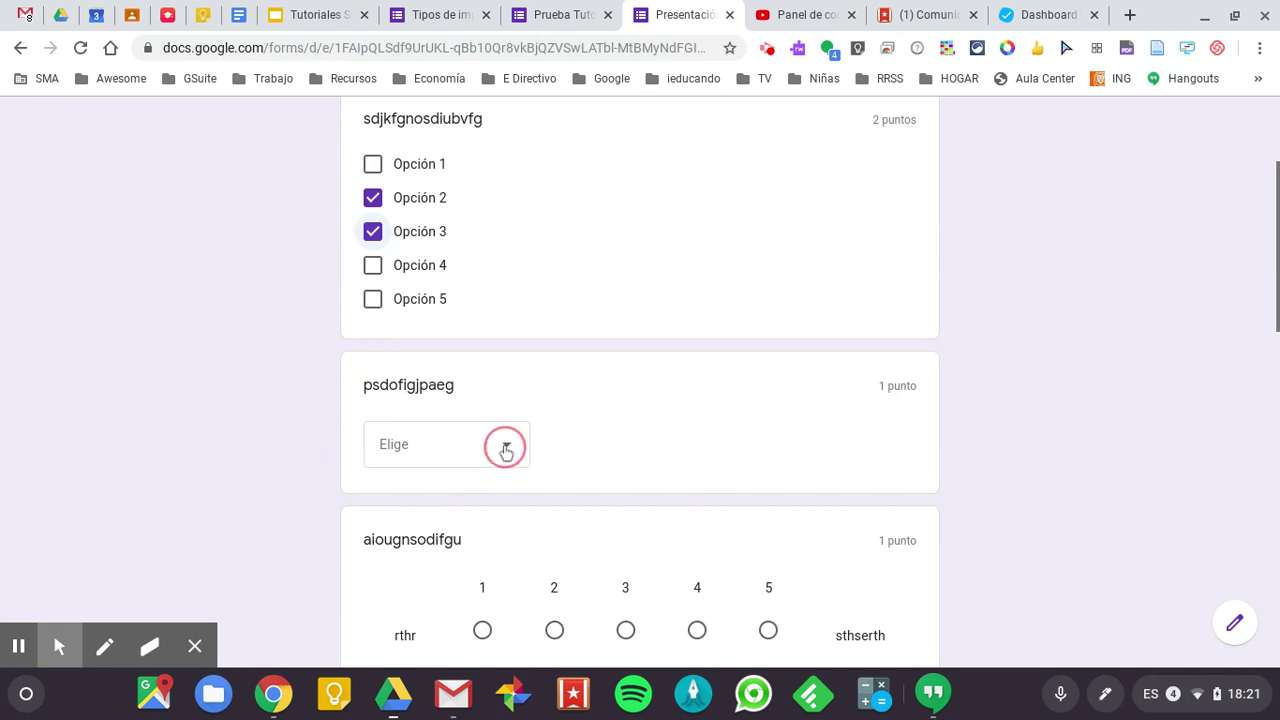
{"action": "left_click", "coordinate": [444, 479]}
- Rate aiougnsodifgu as 1 and answer soeirugnoiu's Fila 1 to 5 with Columna 1, 2, 3, 4 and 3 respectively
{"action": "scroll", "coordinate": [443, 480], "scroll_direction": "down", "scroll_amount": 3}
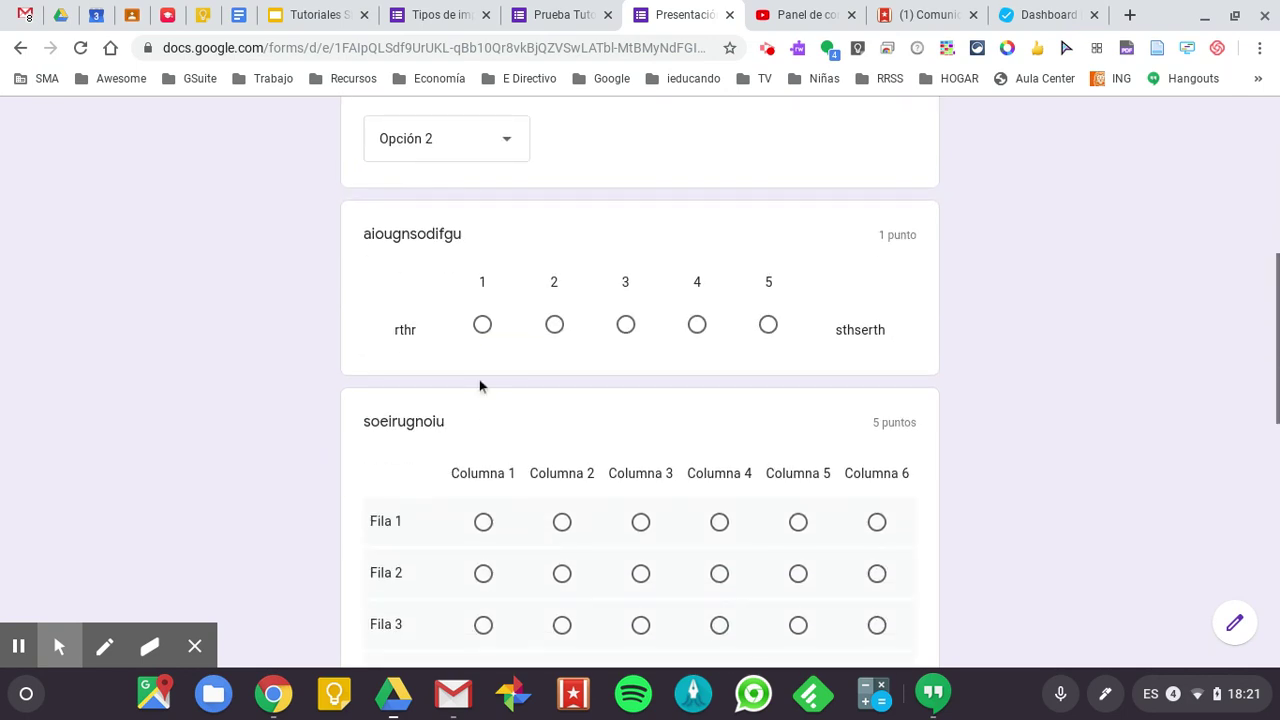
{"action": "left_click", "coordinate": [482, 324]}
{"action": "left_click", "coordinate": [483, 522]}
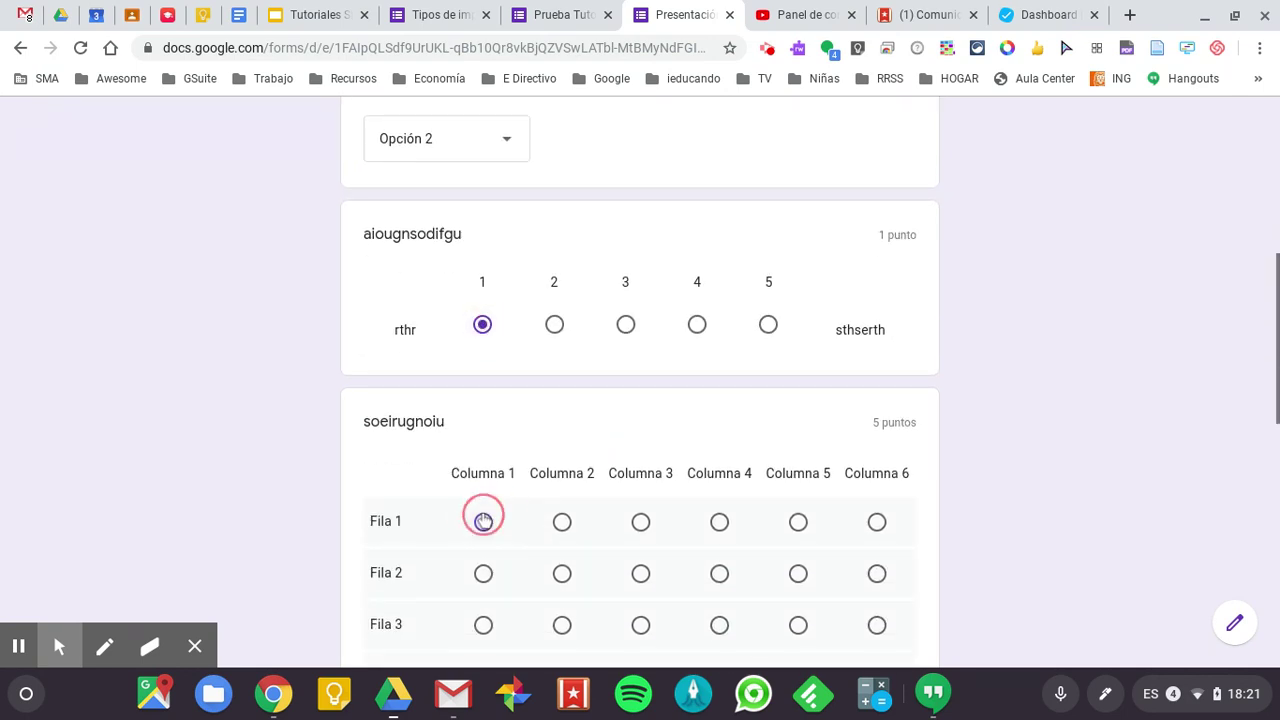
{"action": "left_click", "coordinate": [644, 580]}
{"action": "left_click", "coordinate": [562, 576]}
{"action": "left_click", "coordinate": [641, 625]}
{"action": "scroll", "coordinate": [647, 627], "scroll_direction": "down", "scroll_amount": 2}
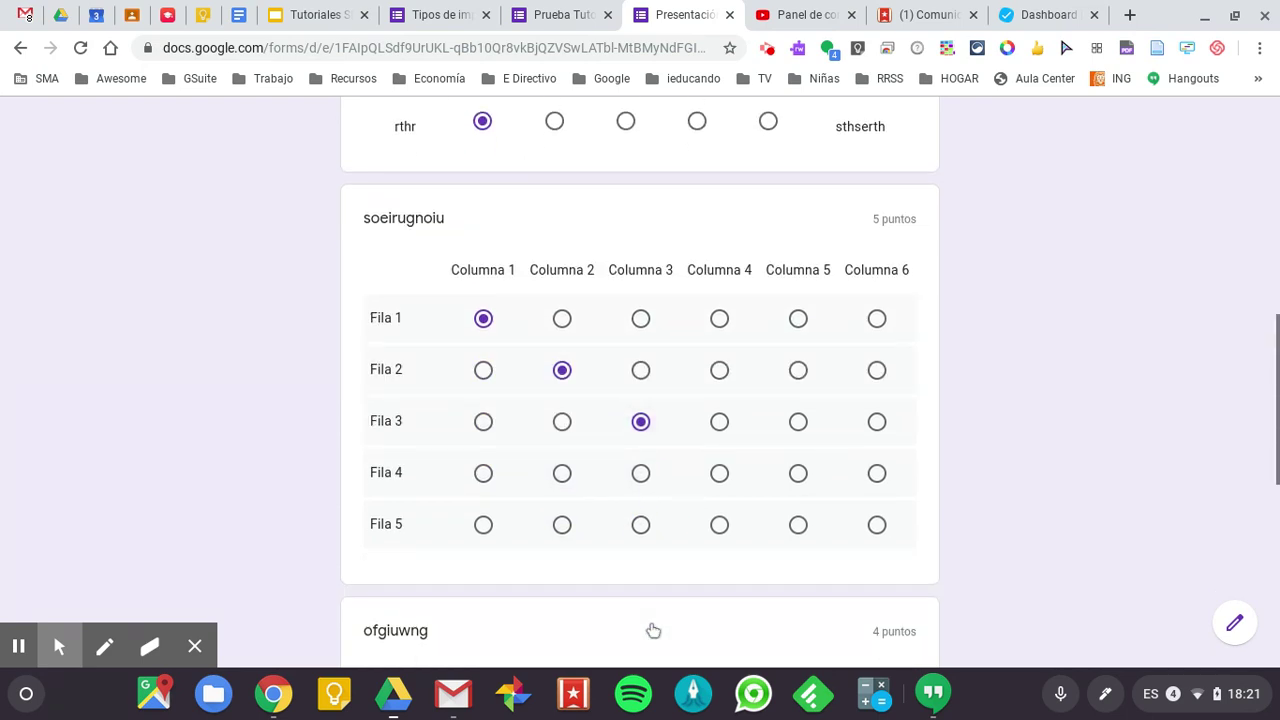
{"action": "scroll", "coordinate": [651, 630], "scroll_direction": "down", "scroll_amount": 3}
{"action": "left_click", "coordinate": [641, 256]}
{"action": "left_click", "coordinate": [719, 205]}
- In the ofgiuwng grid, mark Columna 1 and 2 for Fila 1, 2 and 3 for Fila 2, 1 and 4 for Fila 3, 3 for Fila 4
{"action": "left_click", "coordinate": [534, 464]}
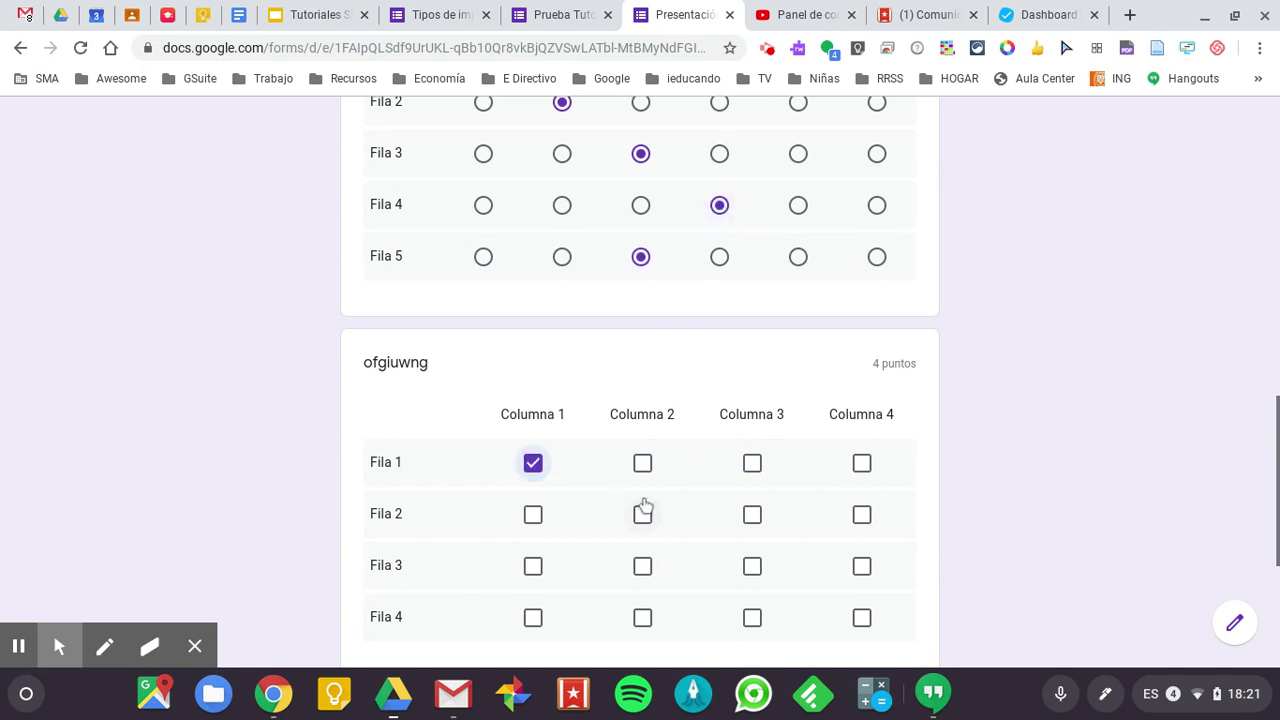
{"action": "left_click", "coordinate": [644, 465]}
{"action": "left_click", "coordinate": [643, 515]}
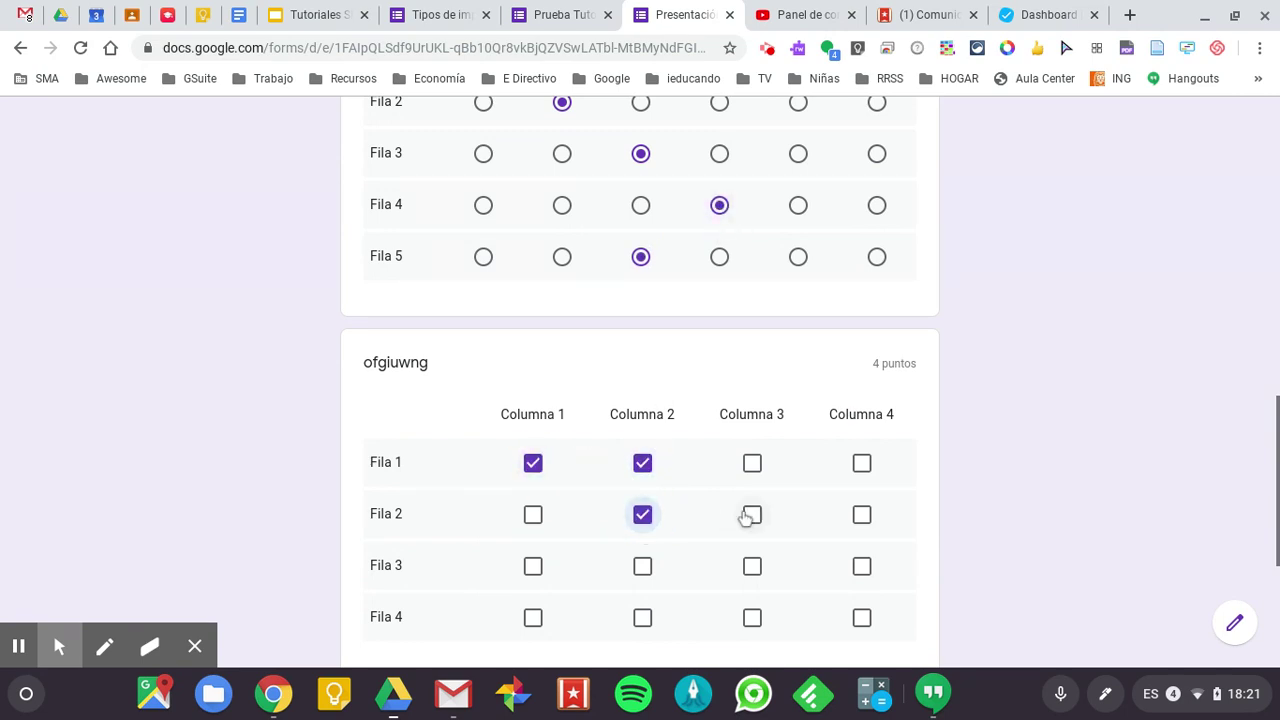
{"action": "left_click", "coordinate": [755, 518]}
{"action": "left_click", "coordinate": [532, 566]}
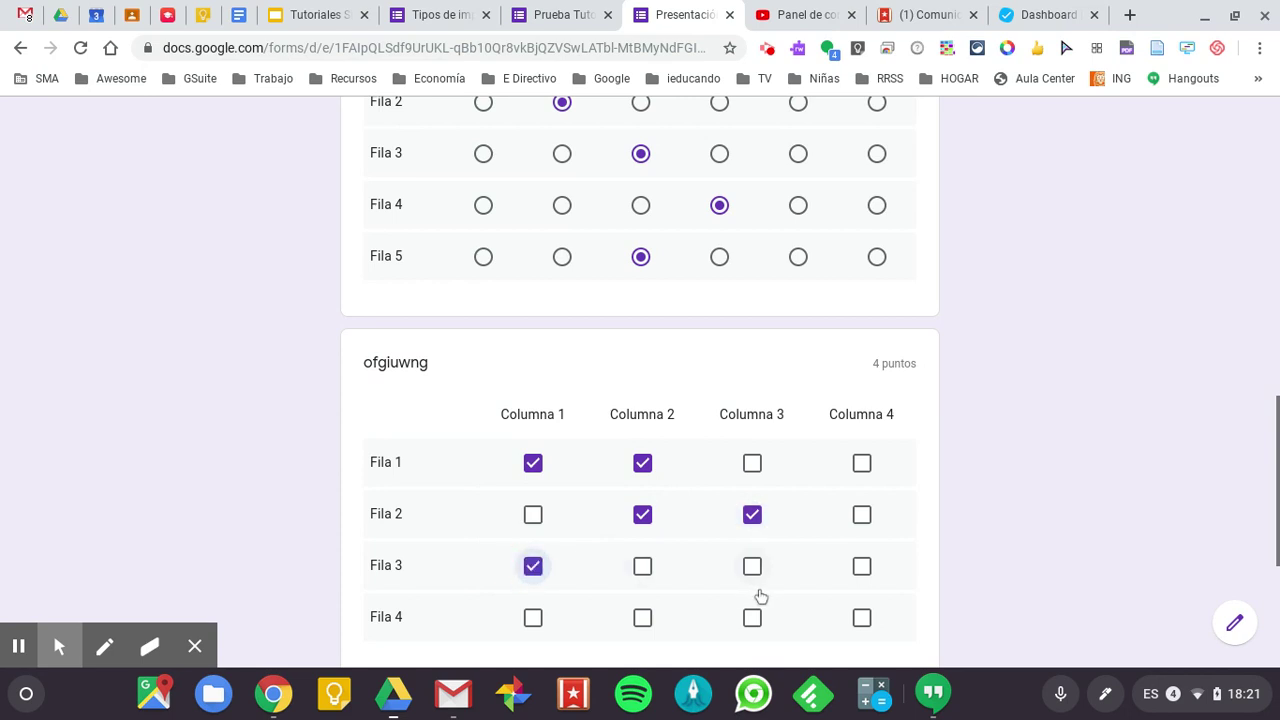
{"action": "left_click", "coordinate": [862, 567]}
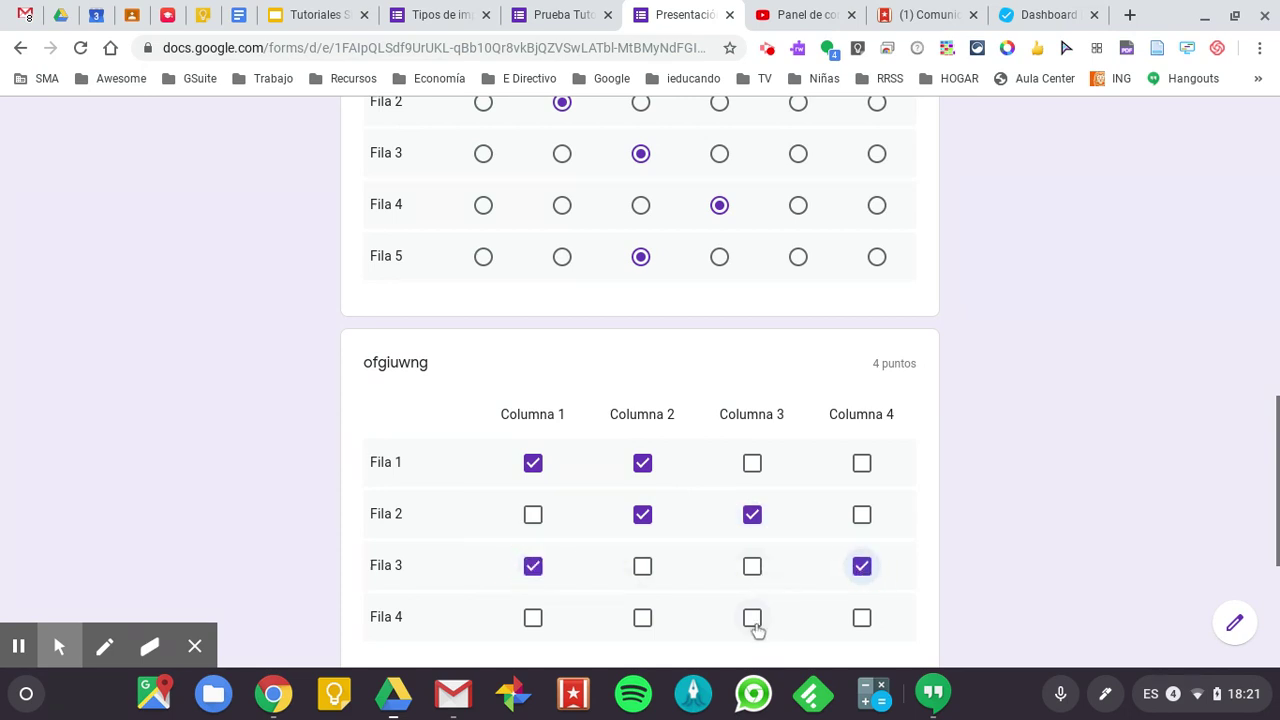
{"action": "left_click", "coordinate": [752, 618]}
- Answer the final question with "La eficacia es conseguir el objetivo y la eficiencia es conseguir el objetivo empleando el mínimo de recursos" and submit
{"action": "scroll", "coordinate": [755, 628], "scroll_direction": "down", "scroll_amount": 3}
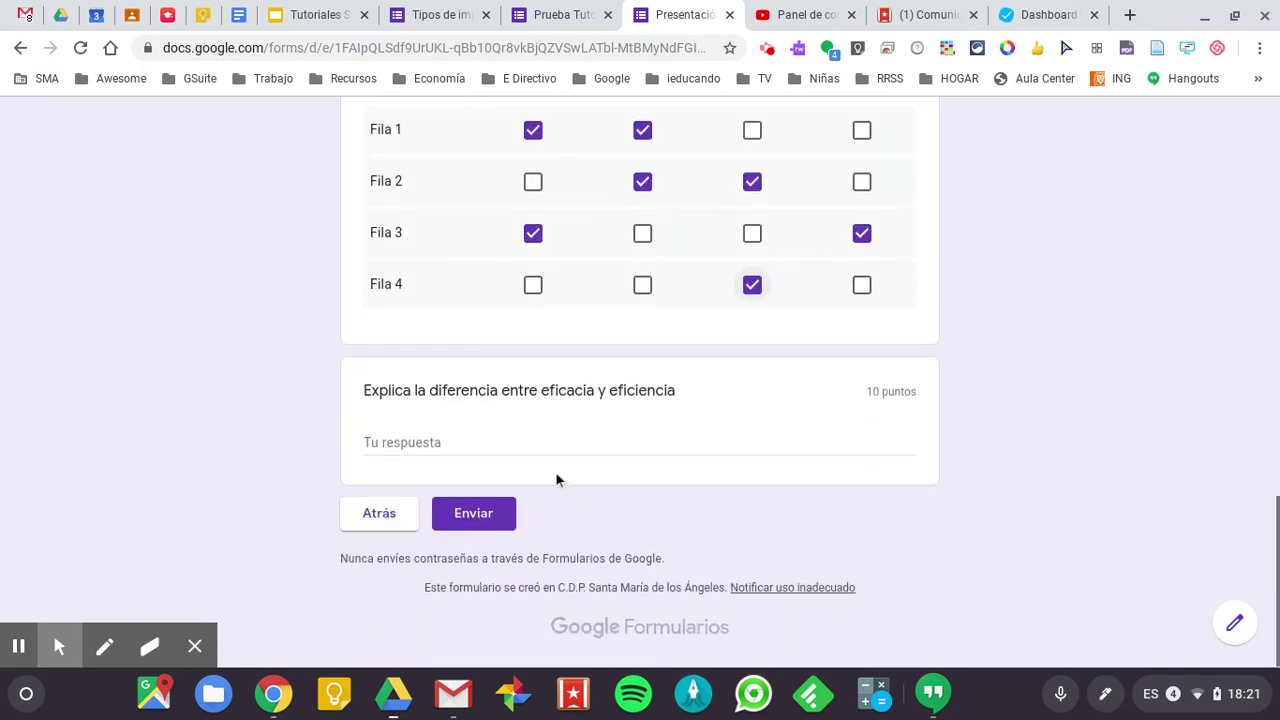
{"action": "left_click", "coordinate": [560, 444]}
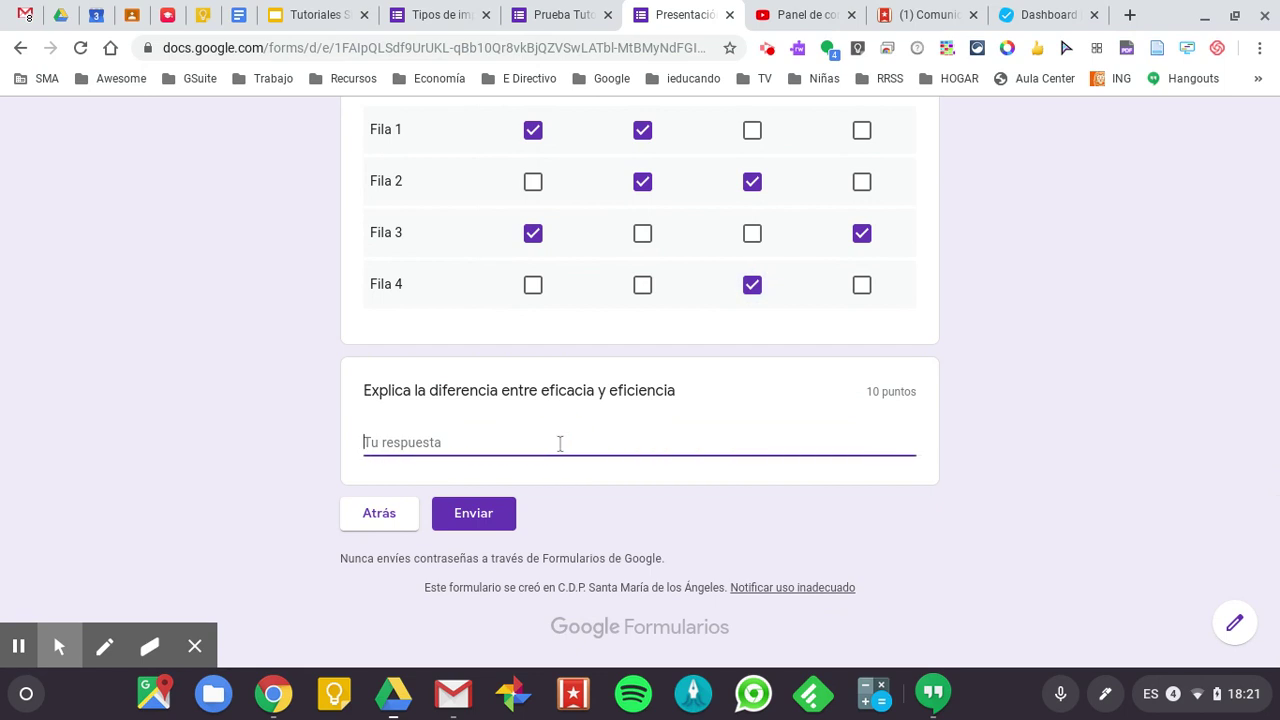
{"action": "type", "text": "La"}
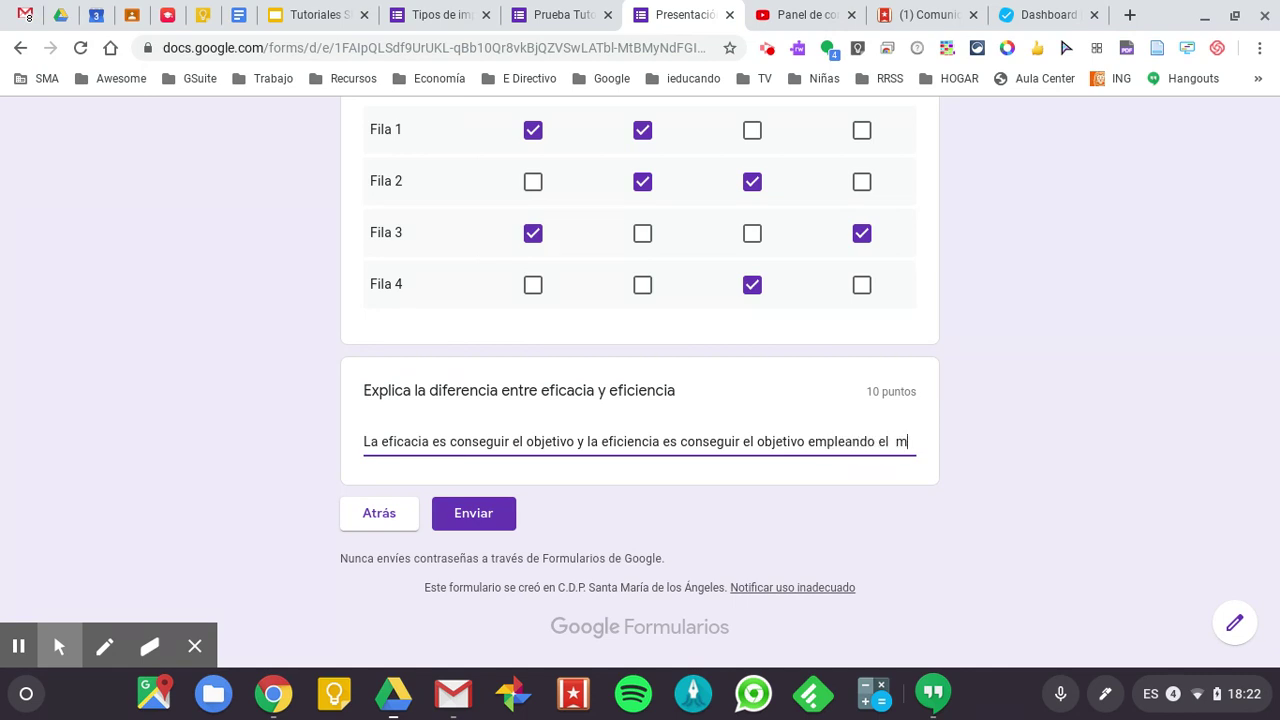
{"action": "type", "text": "ñio"}
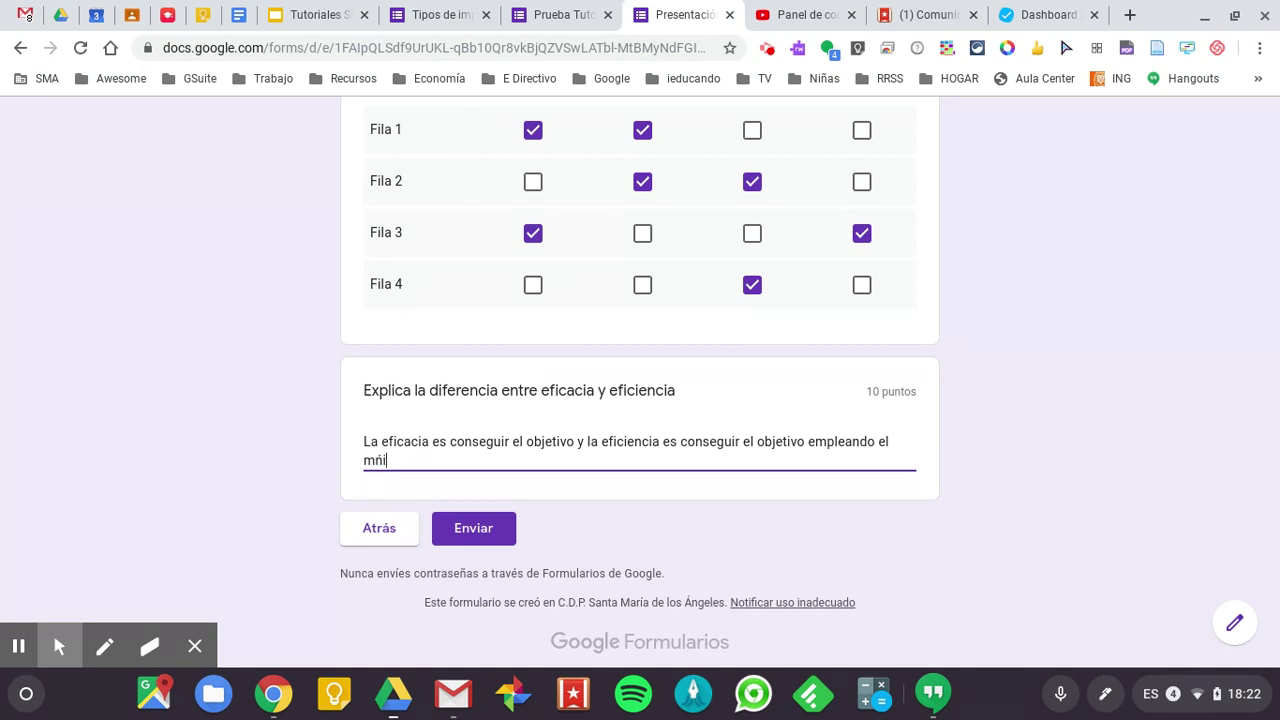
{"action": "key", "text": "BackSpace"}
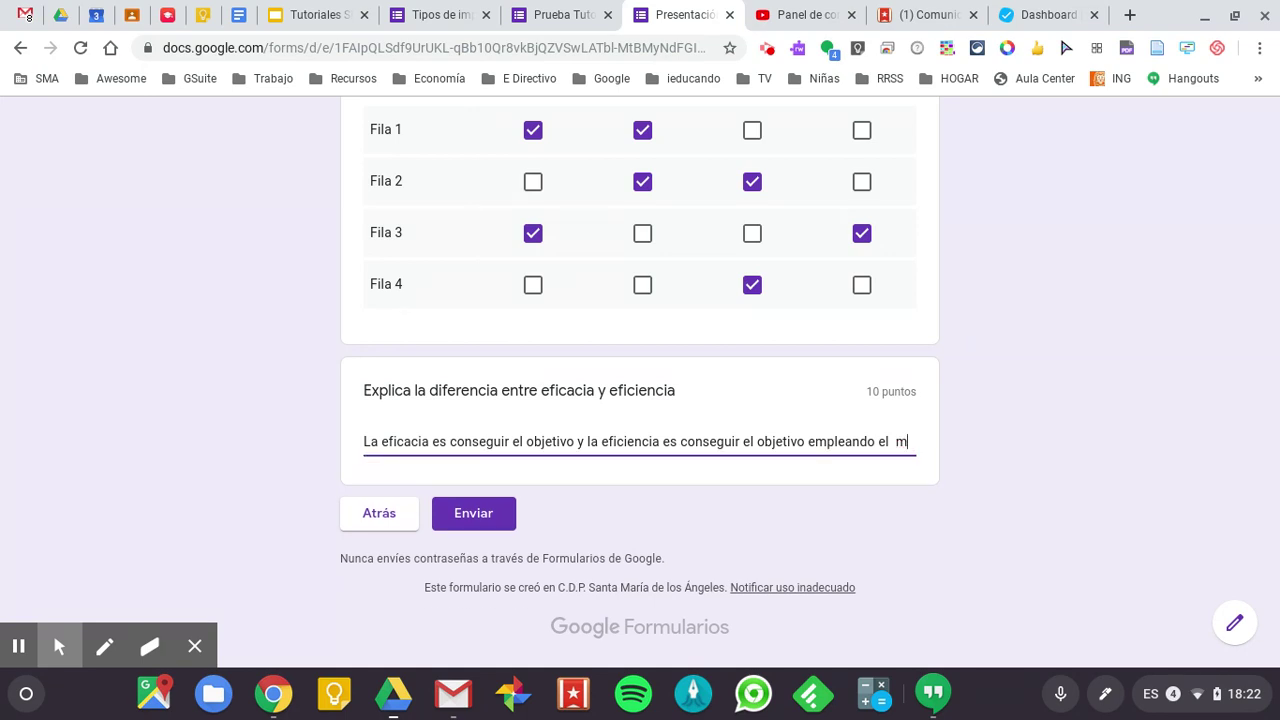
{"action": "type", "text": "ínimo de recursos"}
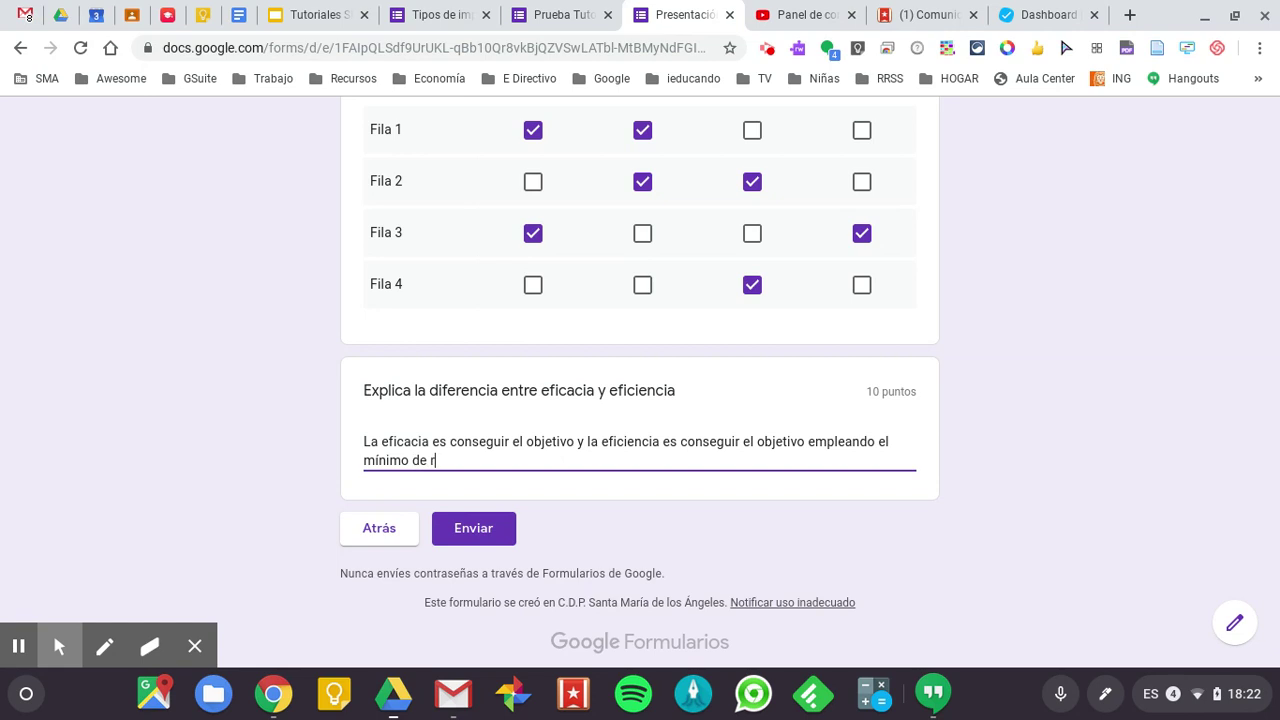
{"action": "left_click", "coordinate": [473, 527]}
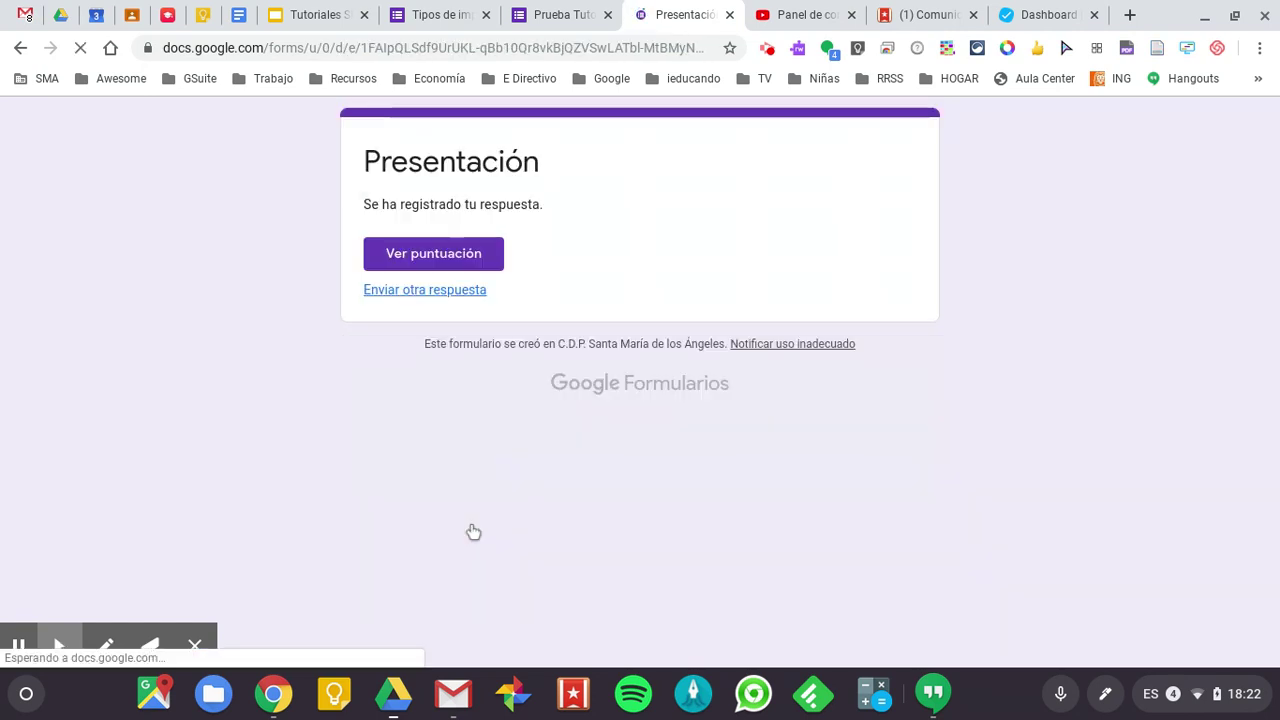
- View the score of the submitted response, checking the grading and comment on the final paragraph question
{"action": "left_click", "coordinate": [467, 260]}
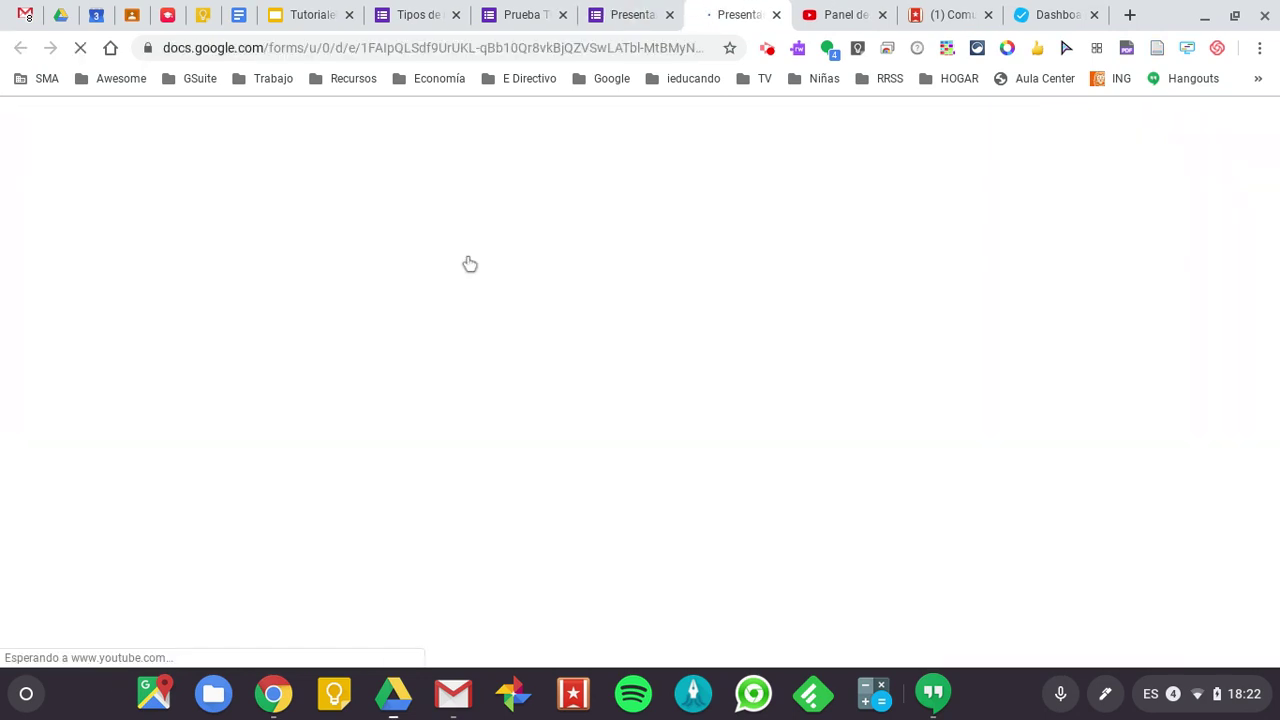
{"action": "scroll", "coordinate": [596, 410], "scroll_direction": "down", "scroll_amount": 10}
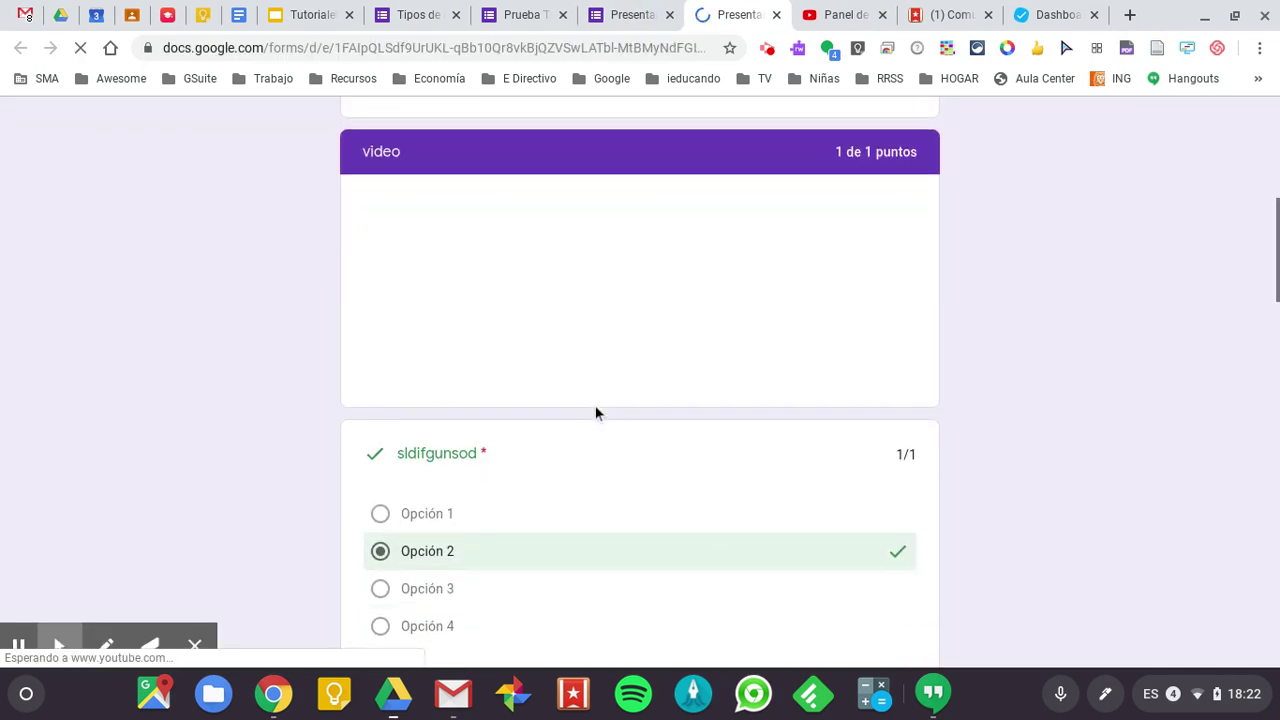
{"action": "scroll", "coordinate": [595, 410], "scroll_direction": "down", "scroll_amount": 10}
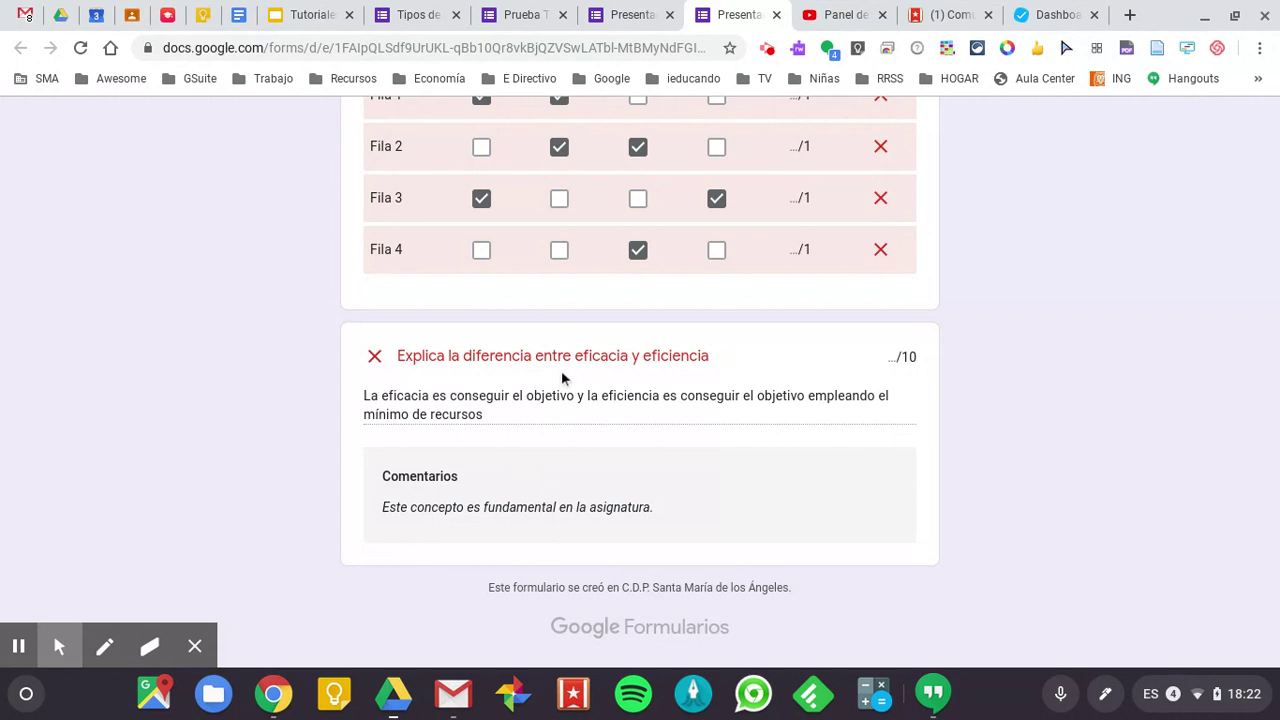
- Return to the form's responses, review the score summary, and view the answers by question for Nombre de la formadora
{"action": "left_click", "coordinate": [538, 12]}
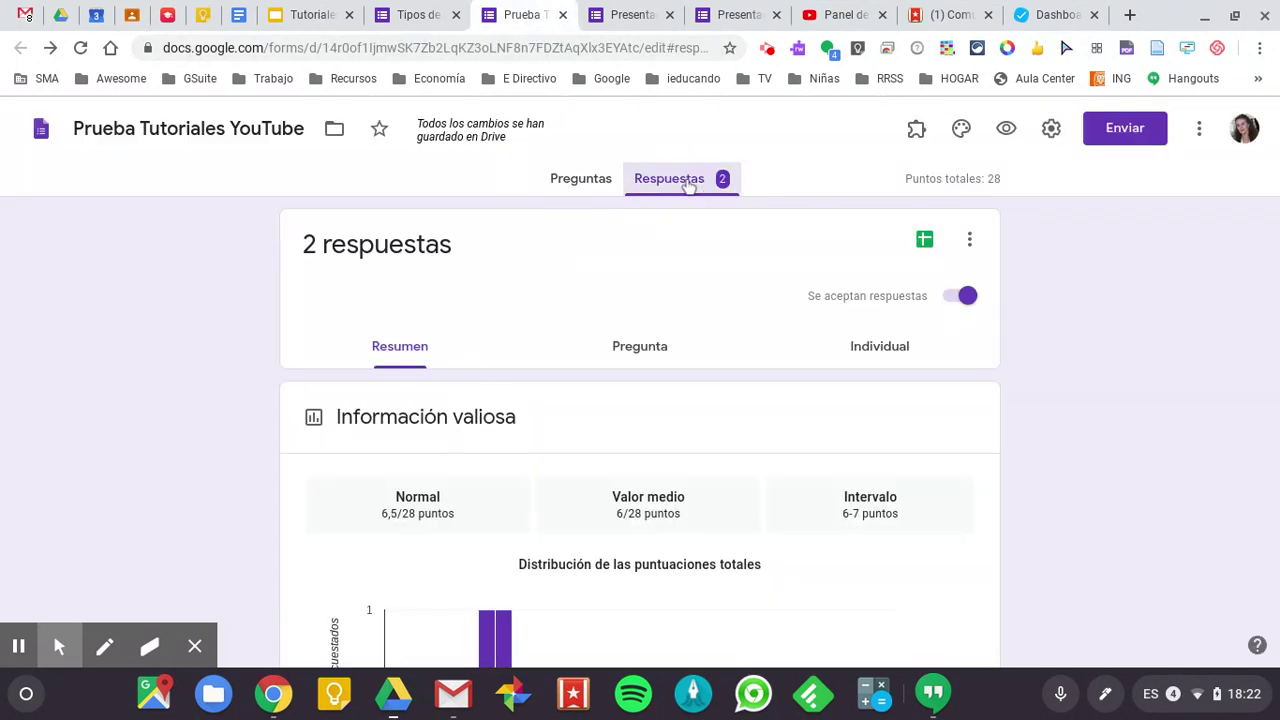
{"action": "scroll", "coordinate": [516, 505], "scroll_direction": "down", "scroll_amount": 7}
{"action": "scroll", "coordinate": [516, 505], "scroll_direction": "up", "scroll_amount": 5}
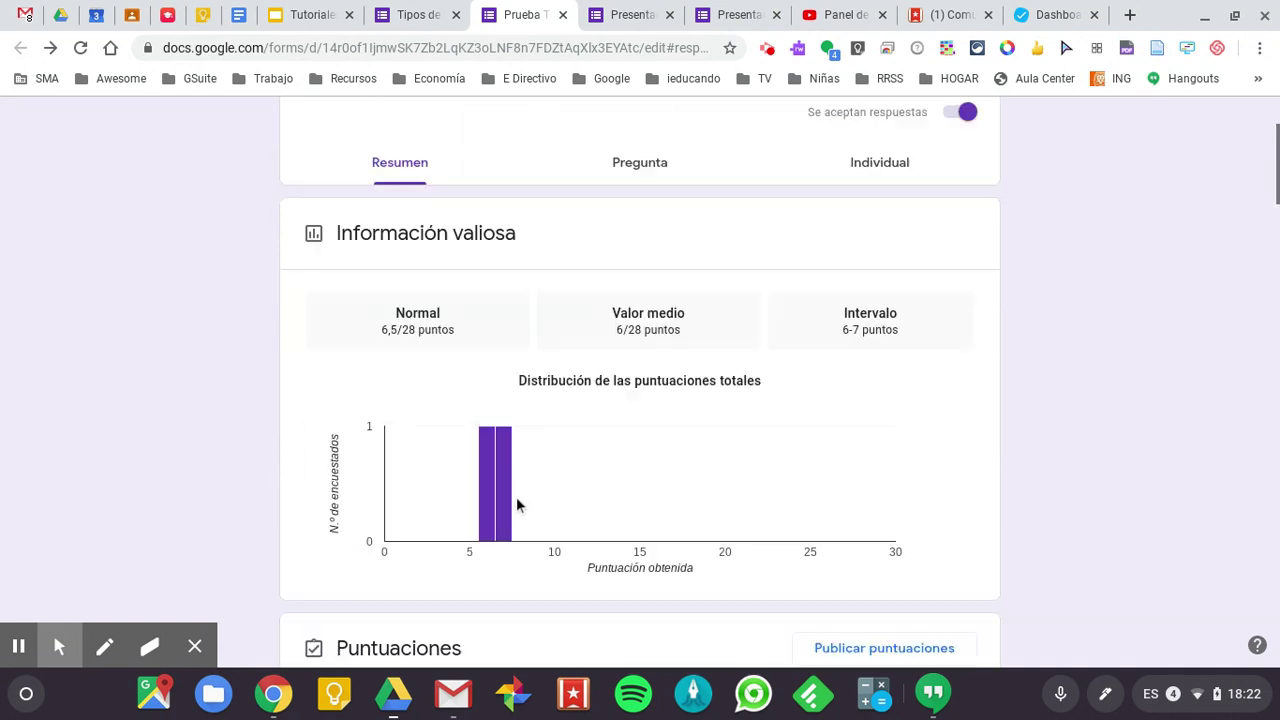
{"action": "scroll", "coordinate": [516, 500], "scroll_direction": "up", "scroll_amount": 2}
{"action": "left_click", "coordinate": [640, 350]}
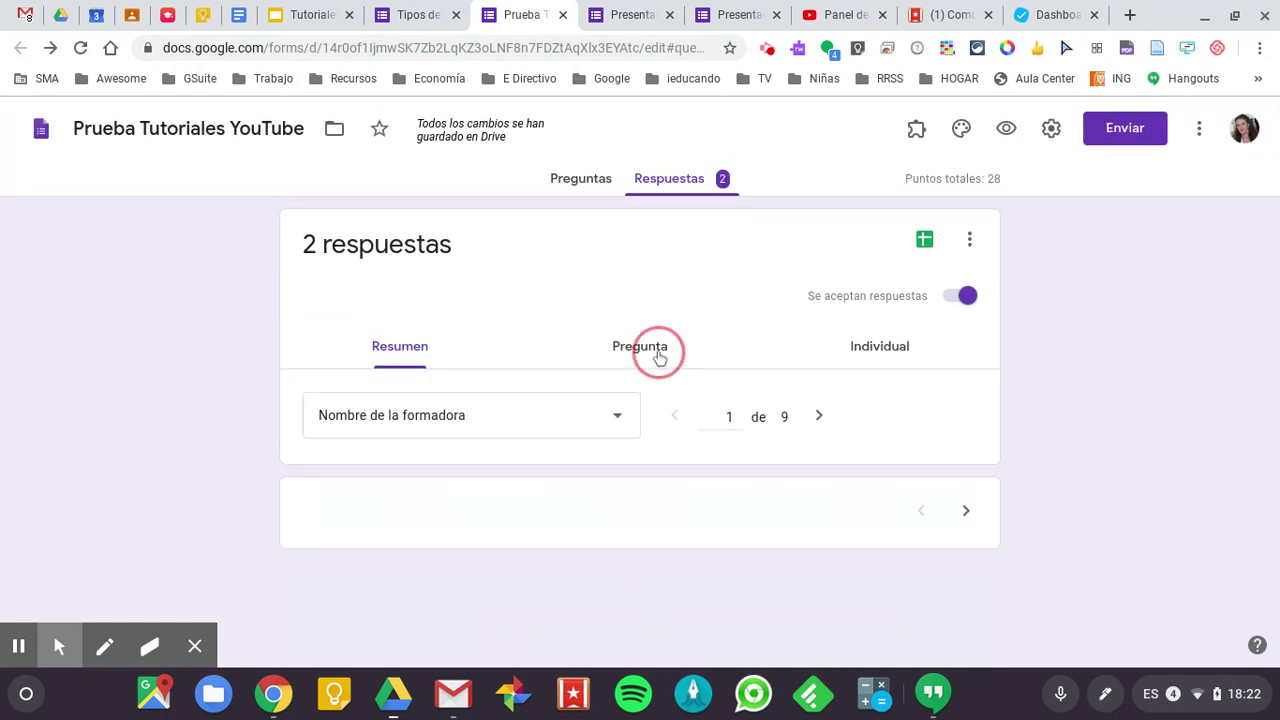
{"action": "scroll", "coordinate": [659, 357], "scroll_direction": "down", "scroll_amount": 2}
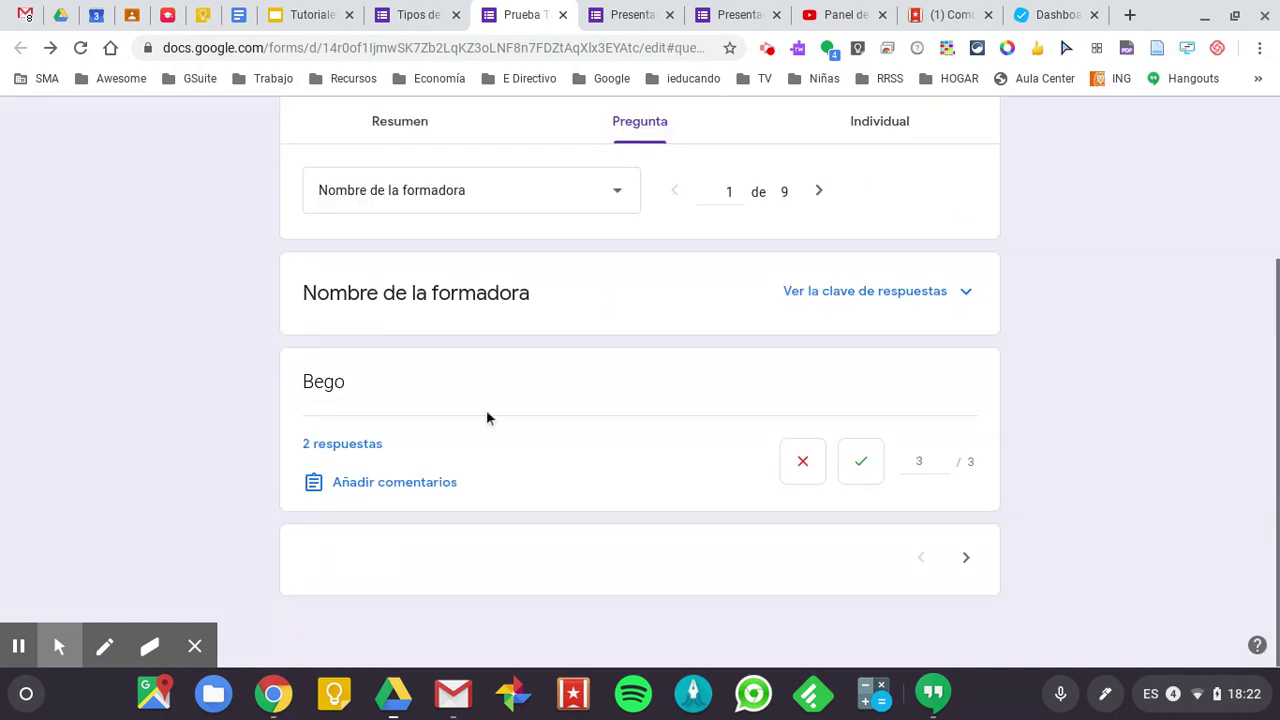
- Page through the answers by question up to question 9 and examine the ungraded answers to Explica la diferencia entre eficacia y eficiencia
{"action": "scroll", "coordinate": [494, 483], "scroll_direction": "up", "scroll_amount": 2}
{"action": "scroll", "coordinate": [494, 483], "scroll_direction": "down", "scroll_amount": 2}
{"action": "scroll", "coordinate": [752, 318], "scroll_direction": "up", "scroll_amount": 1}
{"action": "left_click", "coordinate": [820, 251]}
{"action": "left_click", "coordinate": [820, 251]}
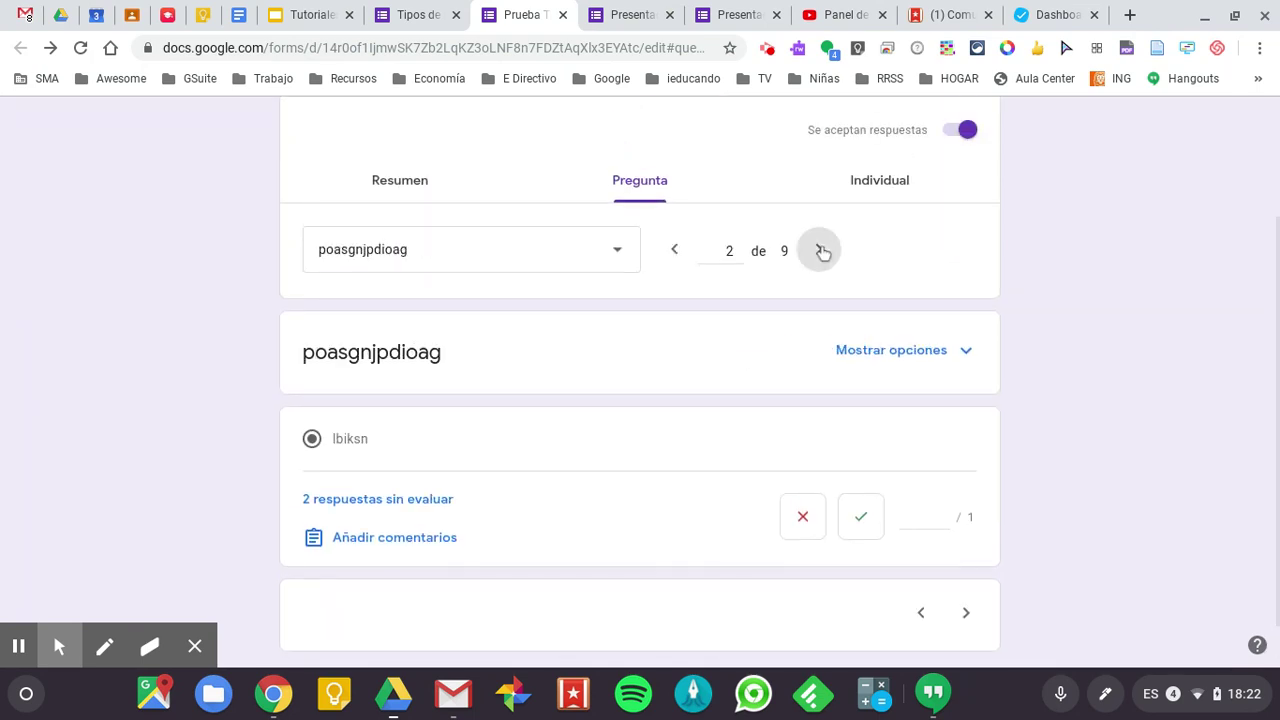
{"action": "left_click", "coordinate": [820, 251]}
{"action": "left_click", "coordinate": [820, 251]}
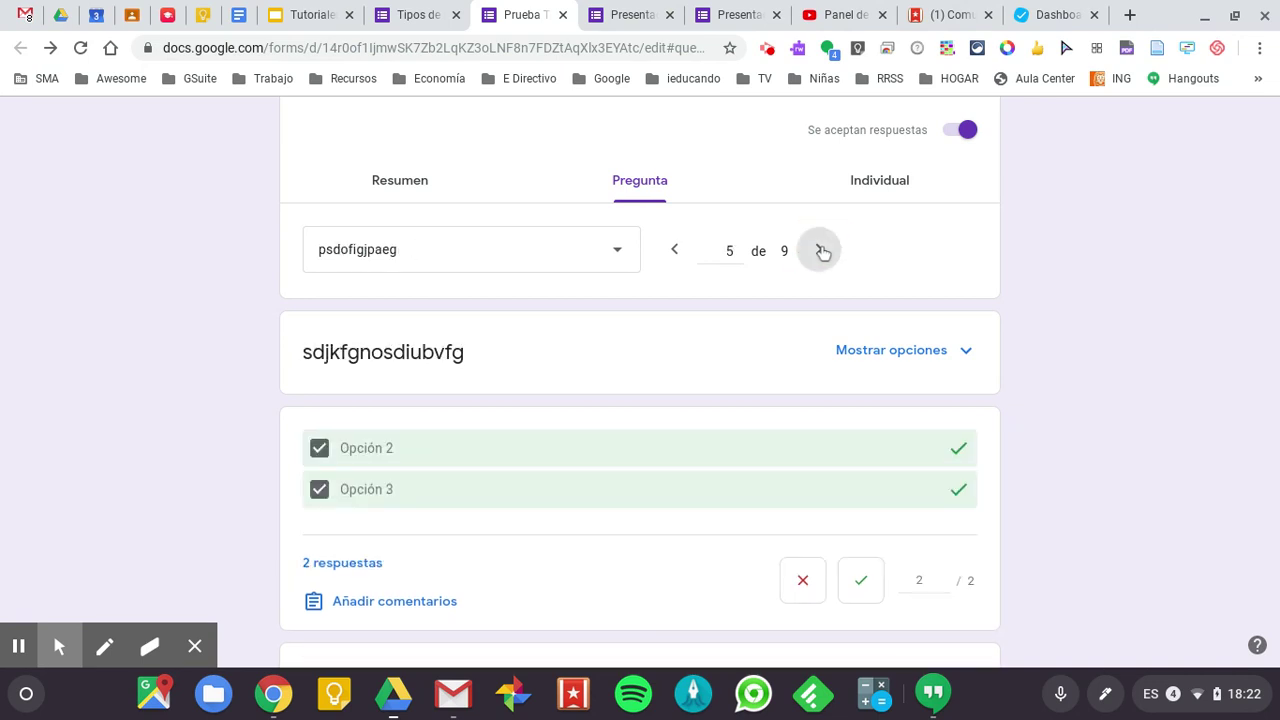
{"action": "left_click", "coordinate": [820, 251]}
{"action": "left_click", "coordinate": [820, 251]}
{"action": "left_click", "coordinate": [820, 251]}
{"action": "left_click", "coordinate": [820, 251]}
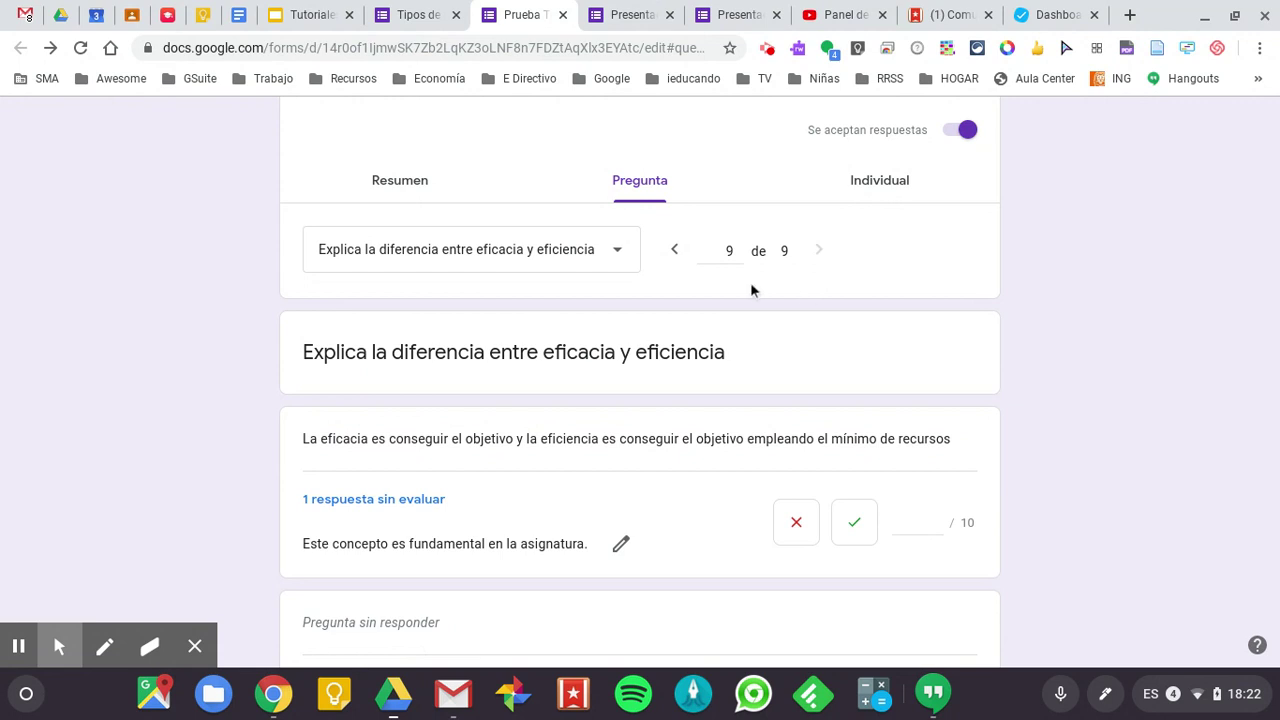
{"action": "scroll", "coordinate": [726, 308], "scroll_direction": "down", "scroll_amount": 3}
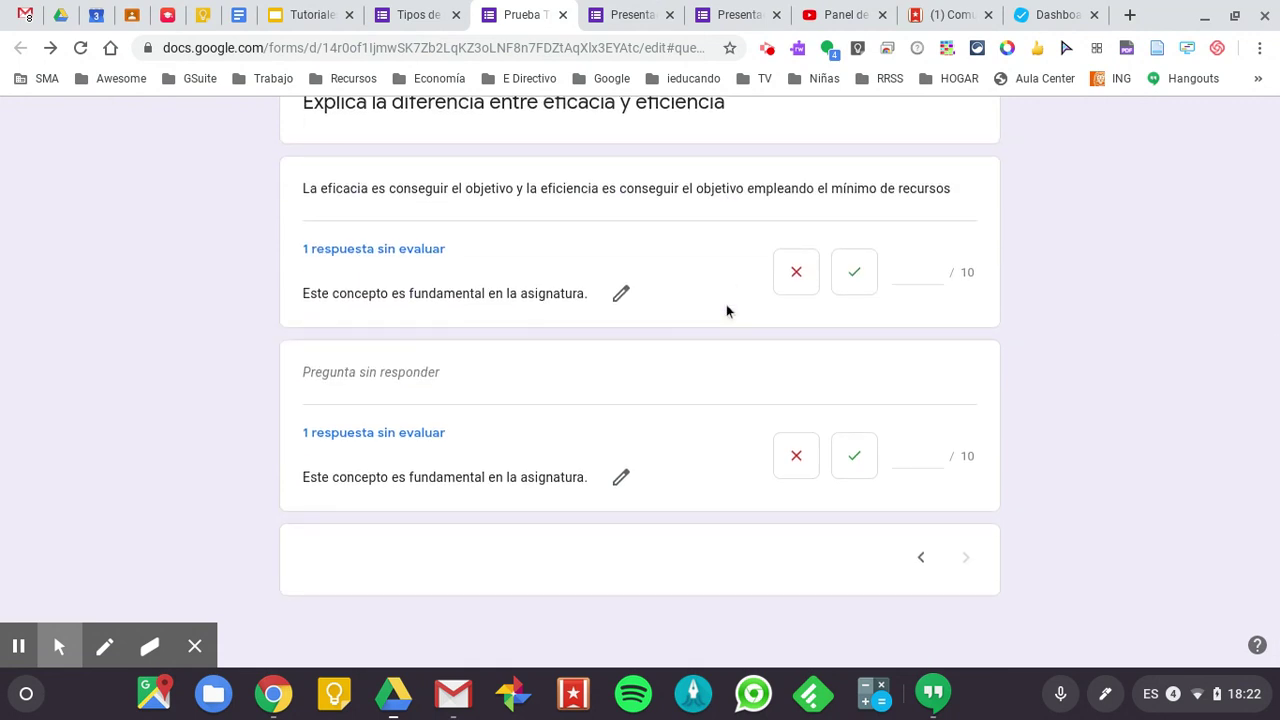
{"action": "scroll", "coordinate": [640, 380], "scroll_direction": "up", "scroll_amount": 1}
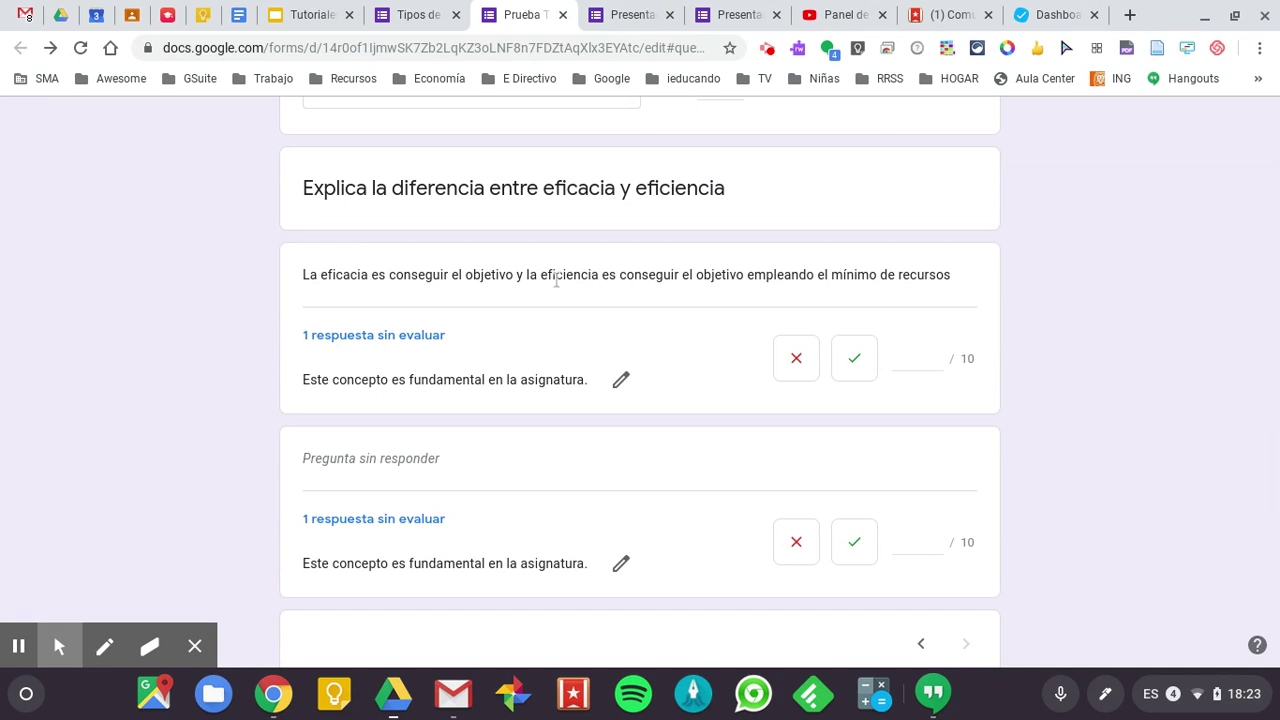
- From the ungraded written answer on eficacia y eficiencia, open its respondent's individual response at the final question
{"action": "left_click", "coordinate": [435, 339]}
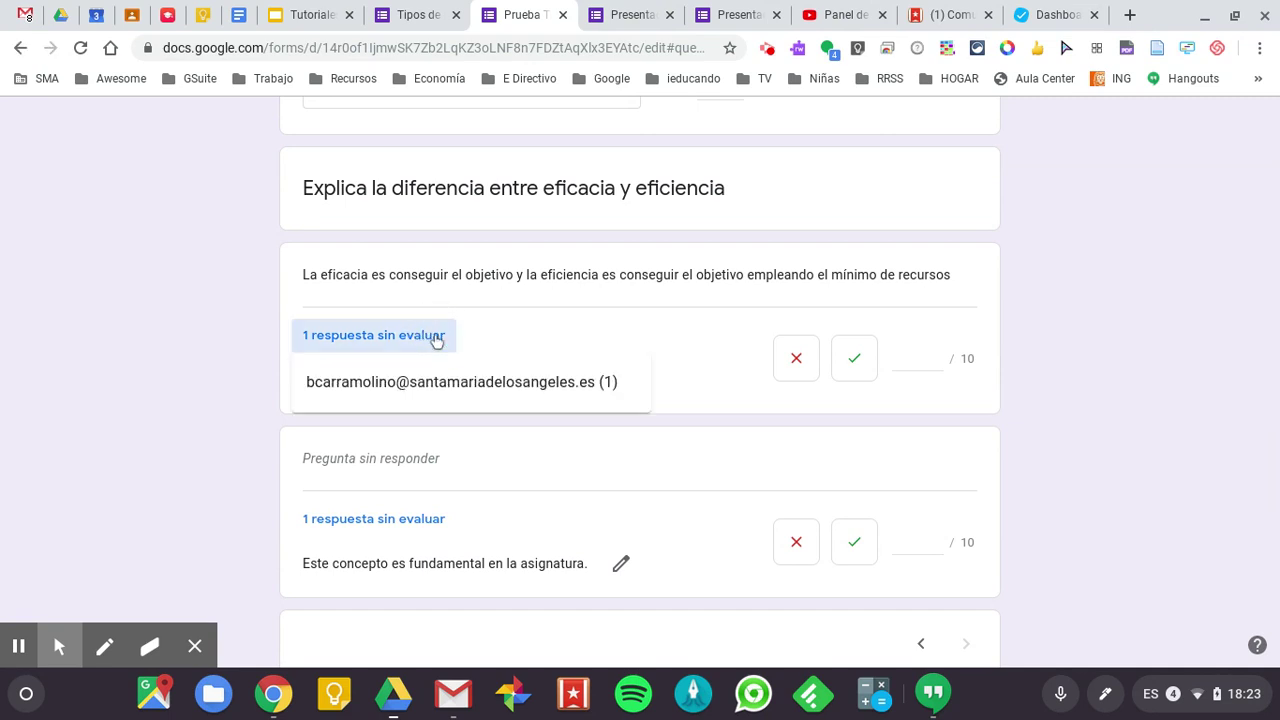
{"action": "left_click", "coordinate": [485, 393]}
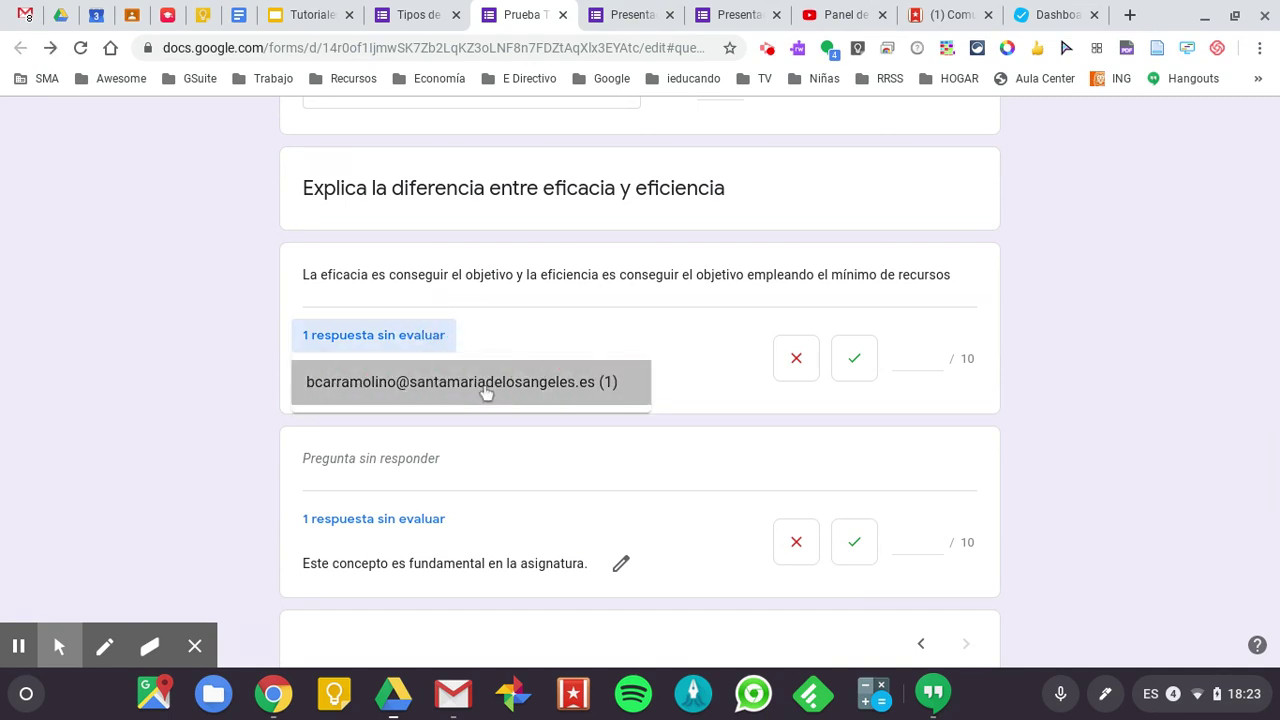
{"action": "scroll", "coordinate": [485, 393], "scroll_direction": "down", "scroll_amount": 15}
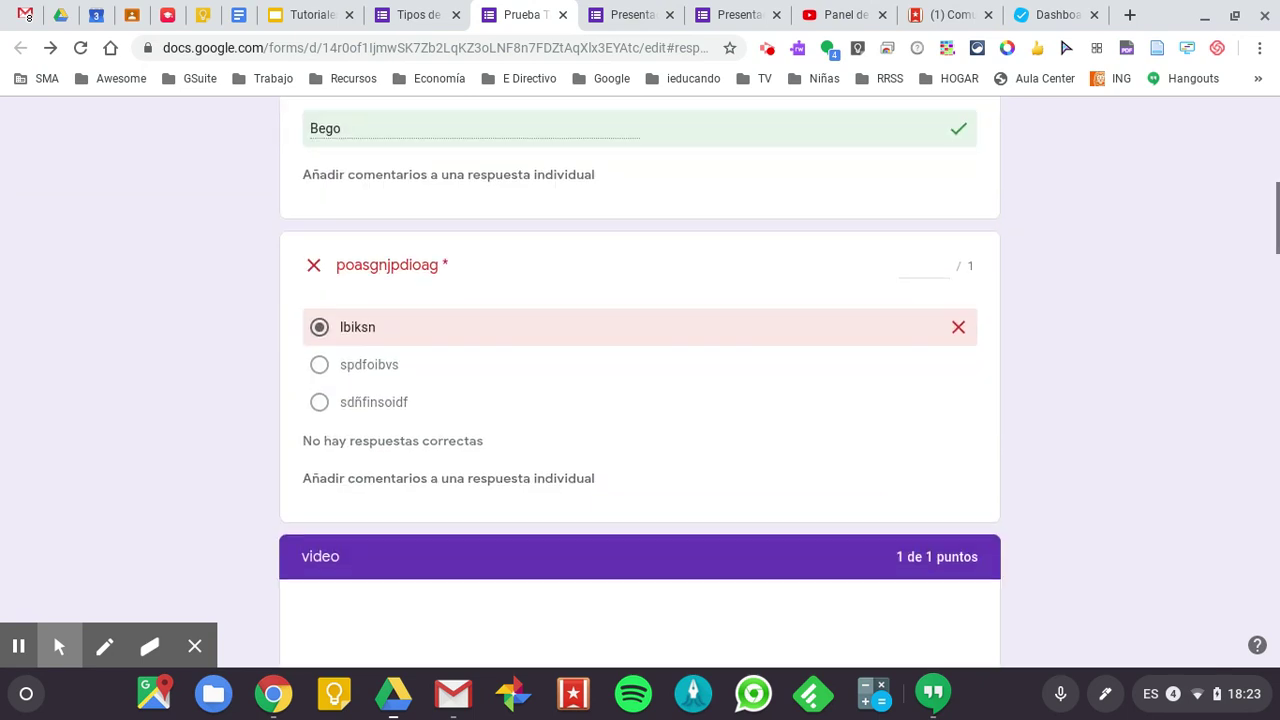
{"action": "scroll", "coordinate": [640, 380], "scroll_direction": "down", "scroll_amount": 12}
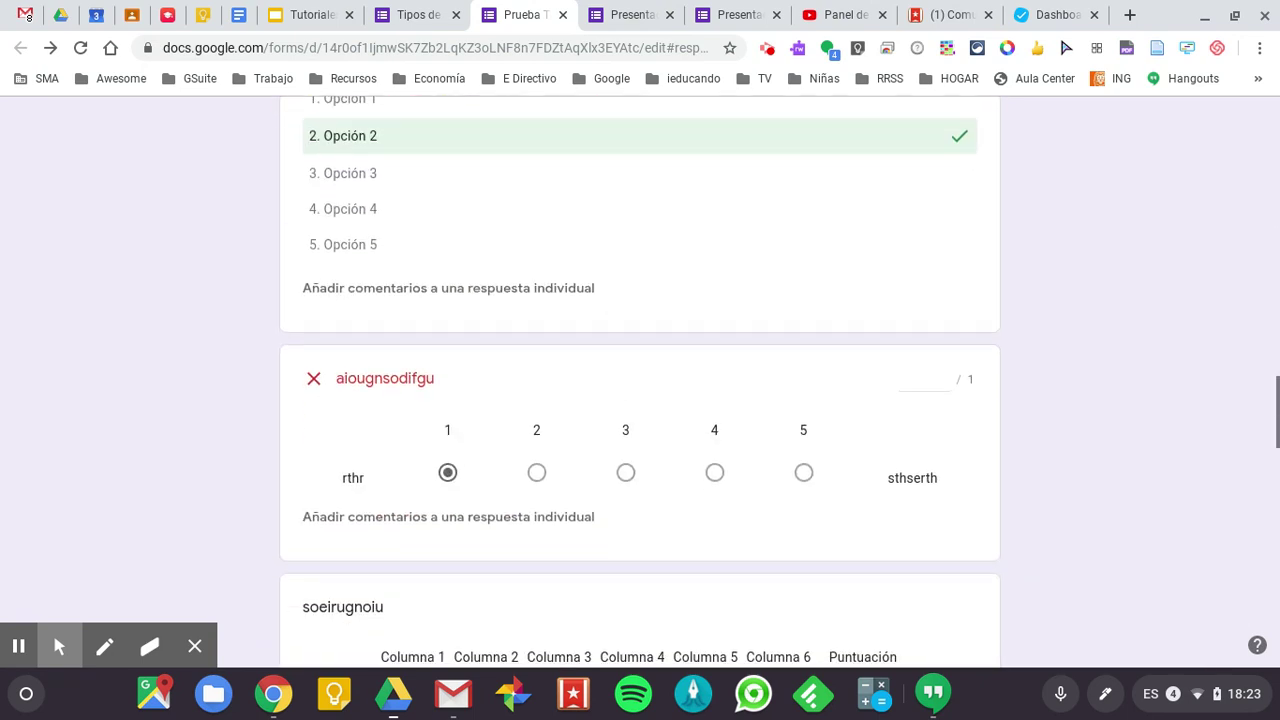
{"action": "scroll", "coordinate": [457, 408], "scroll_direction": "down", "scroll_amount": 5}
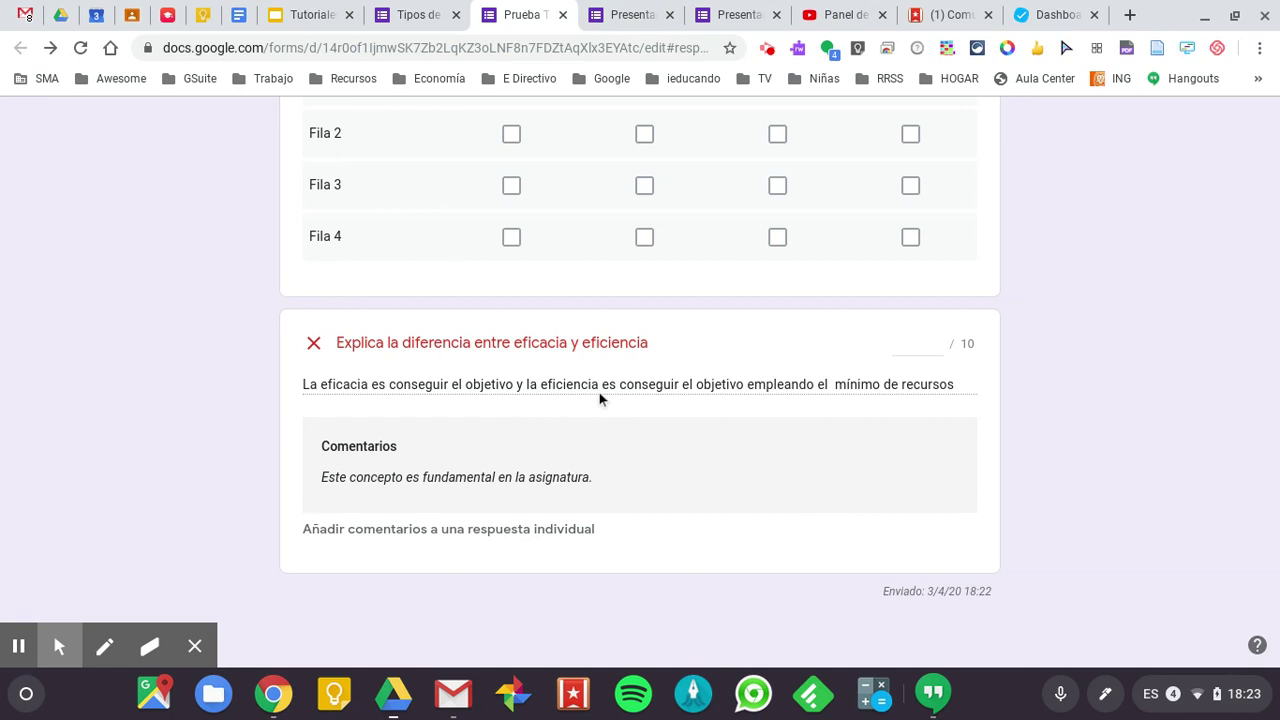
- Grade the answer to Explica la diferencia entre eficacia y eficiencia with 10 points and save the changes
{"action": "left_click", "coordinate": [939, 342]}
{"action": "key", "text": "BackSpace"}
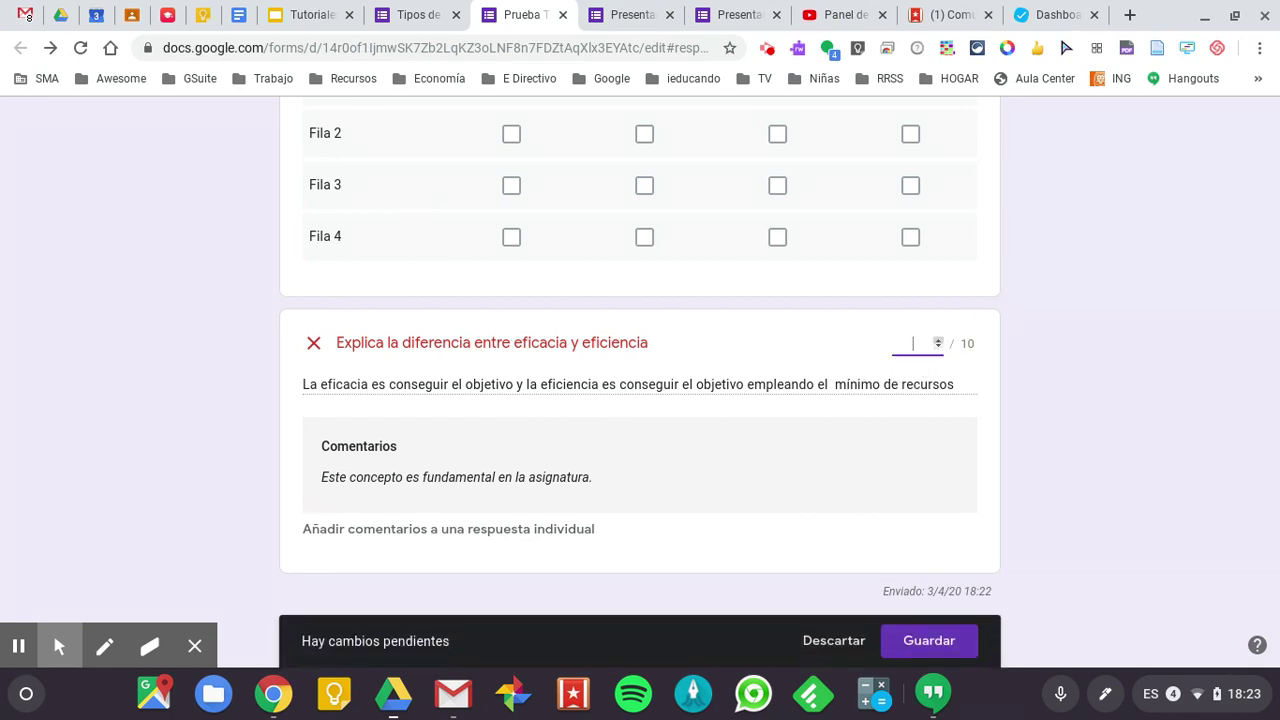
{"action": "type", "text": "10"}
{"action": "left_click", "coordinate": [933, 645]}
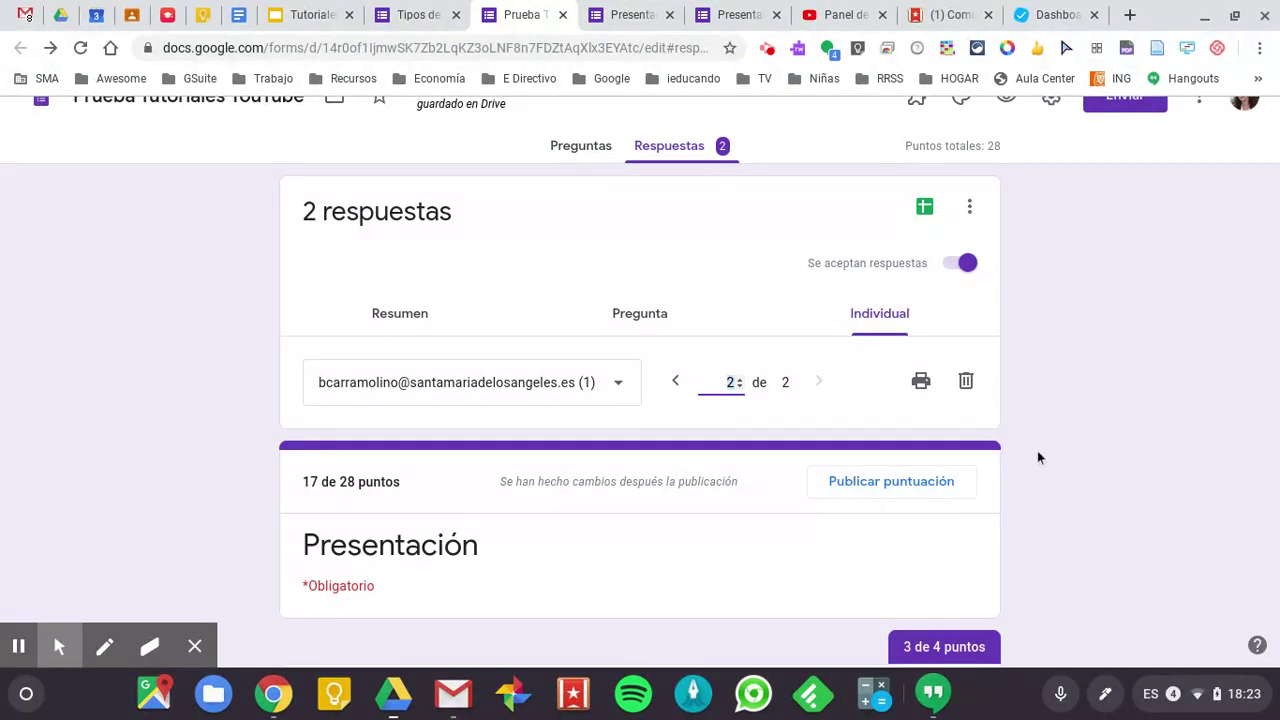
{"action": "scroll", "coordinate": [1037, 457], "scroll_direction": "up", "scroll_amount": 1}
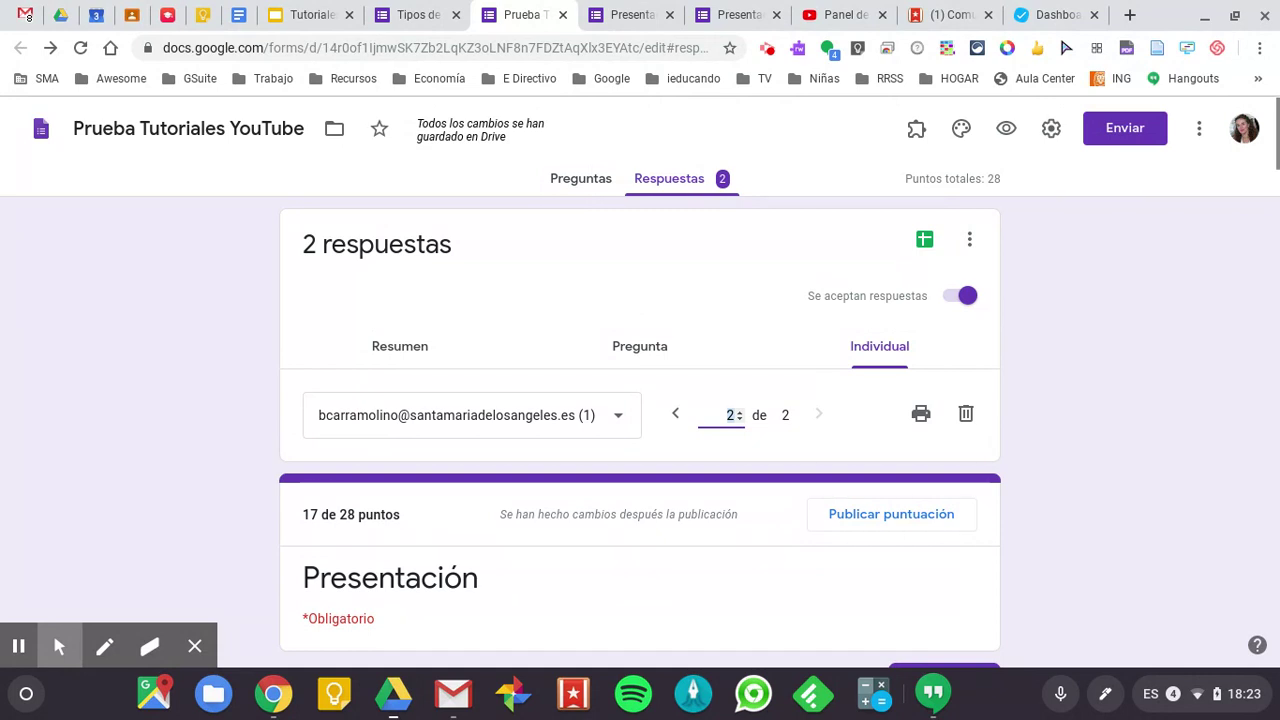